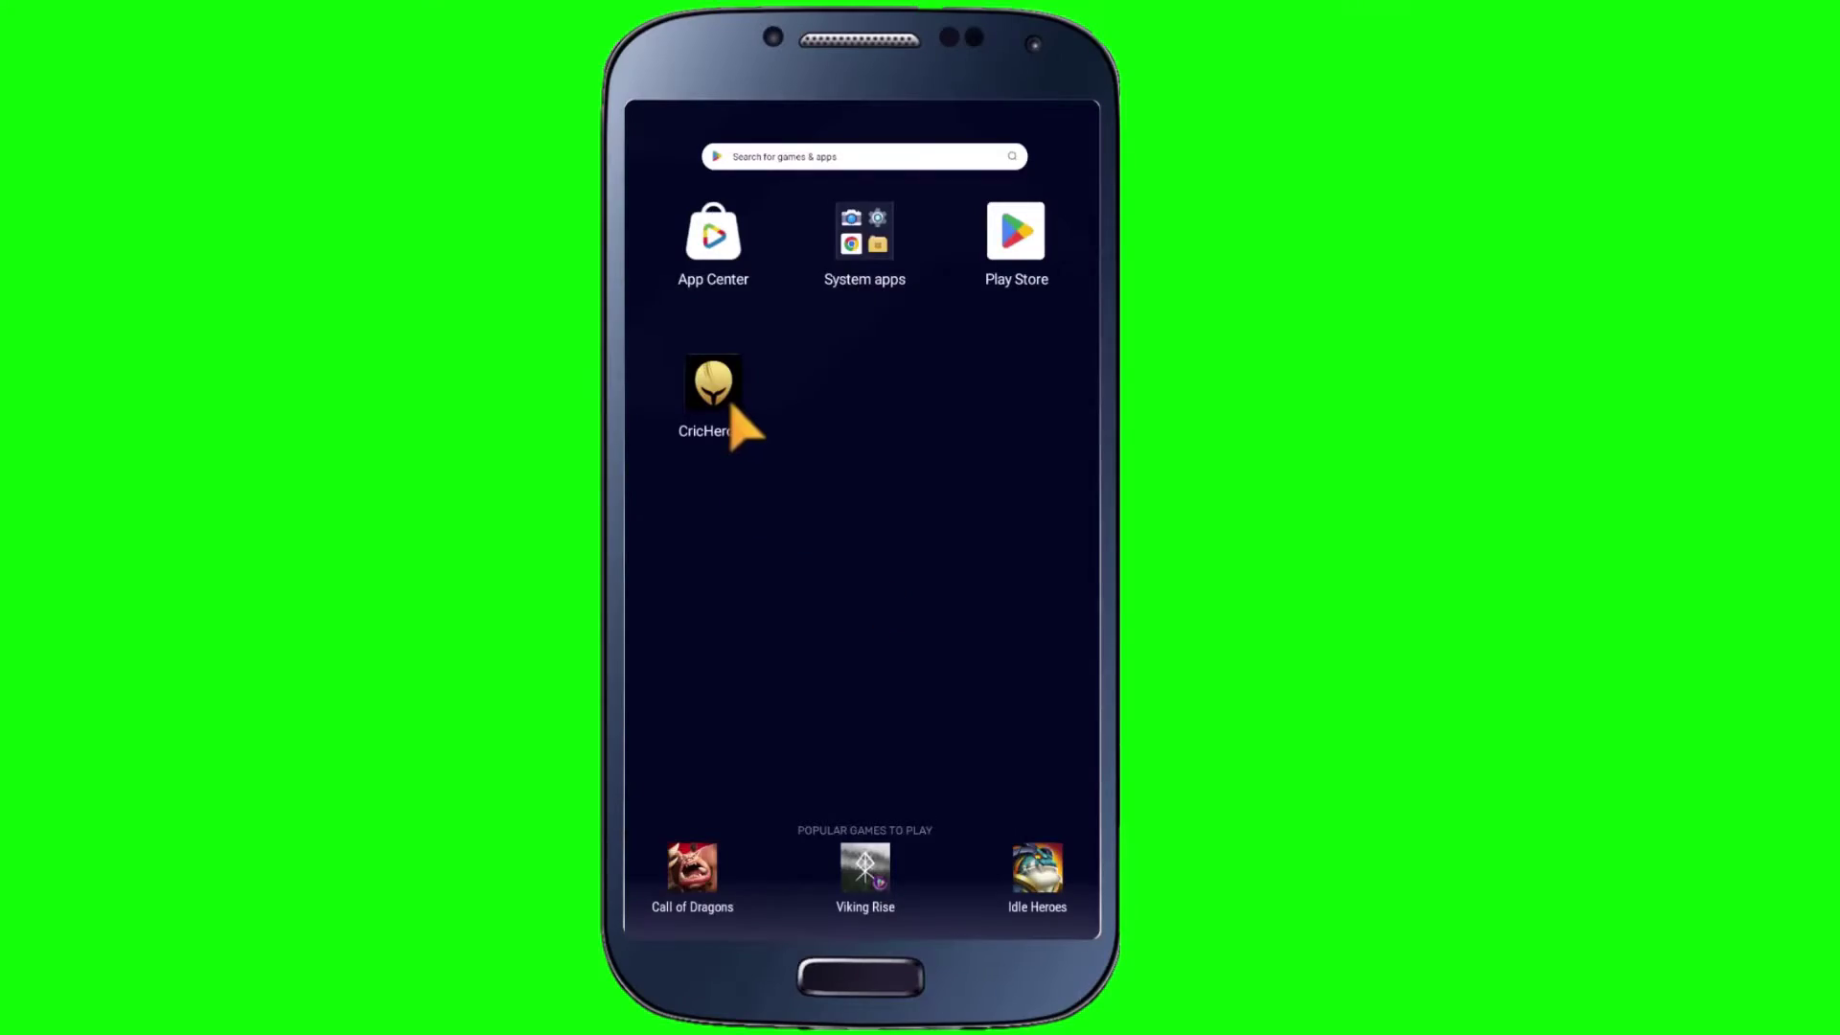
Launch CricHeroes and show the My Cricket matches list, including AIS Wolves vs AIS Sharks
left_click(730, 404)
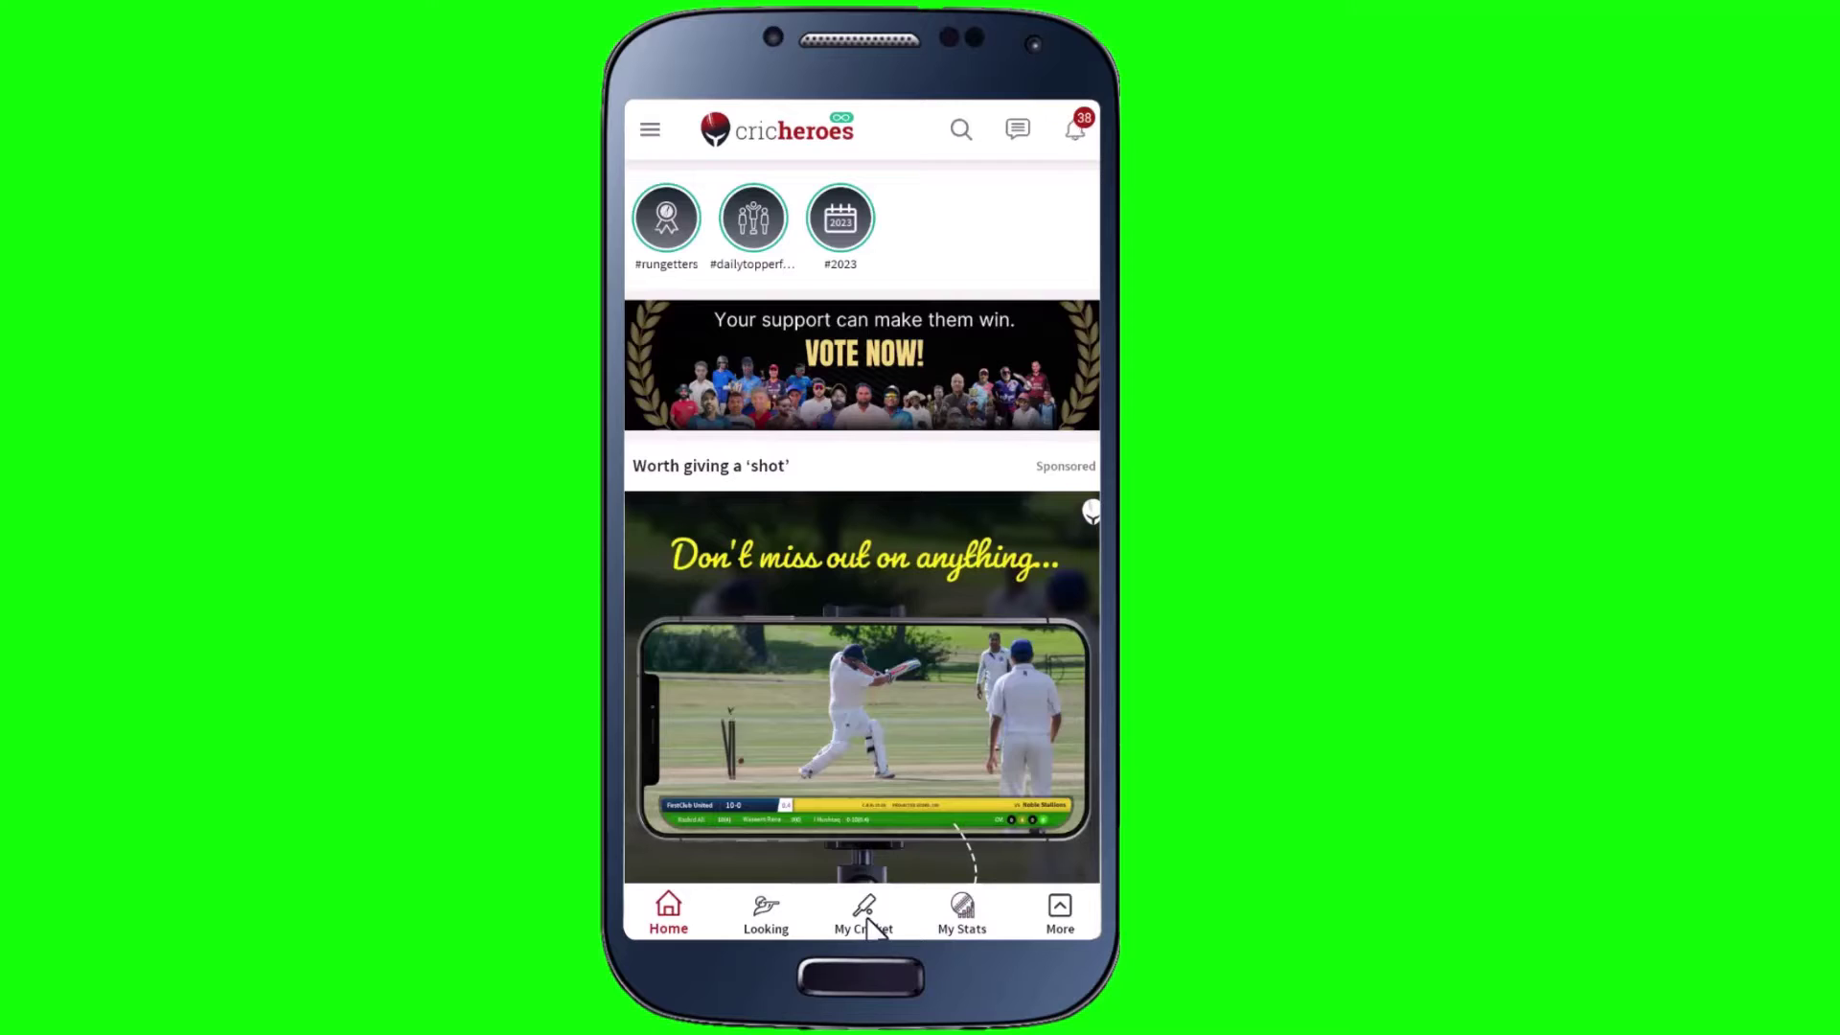
left_click(865, 912)
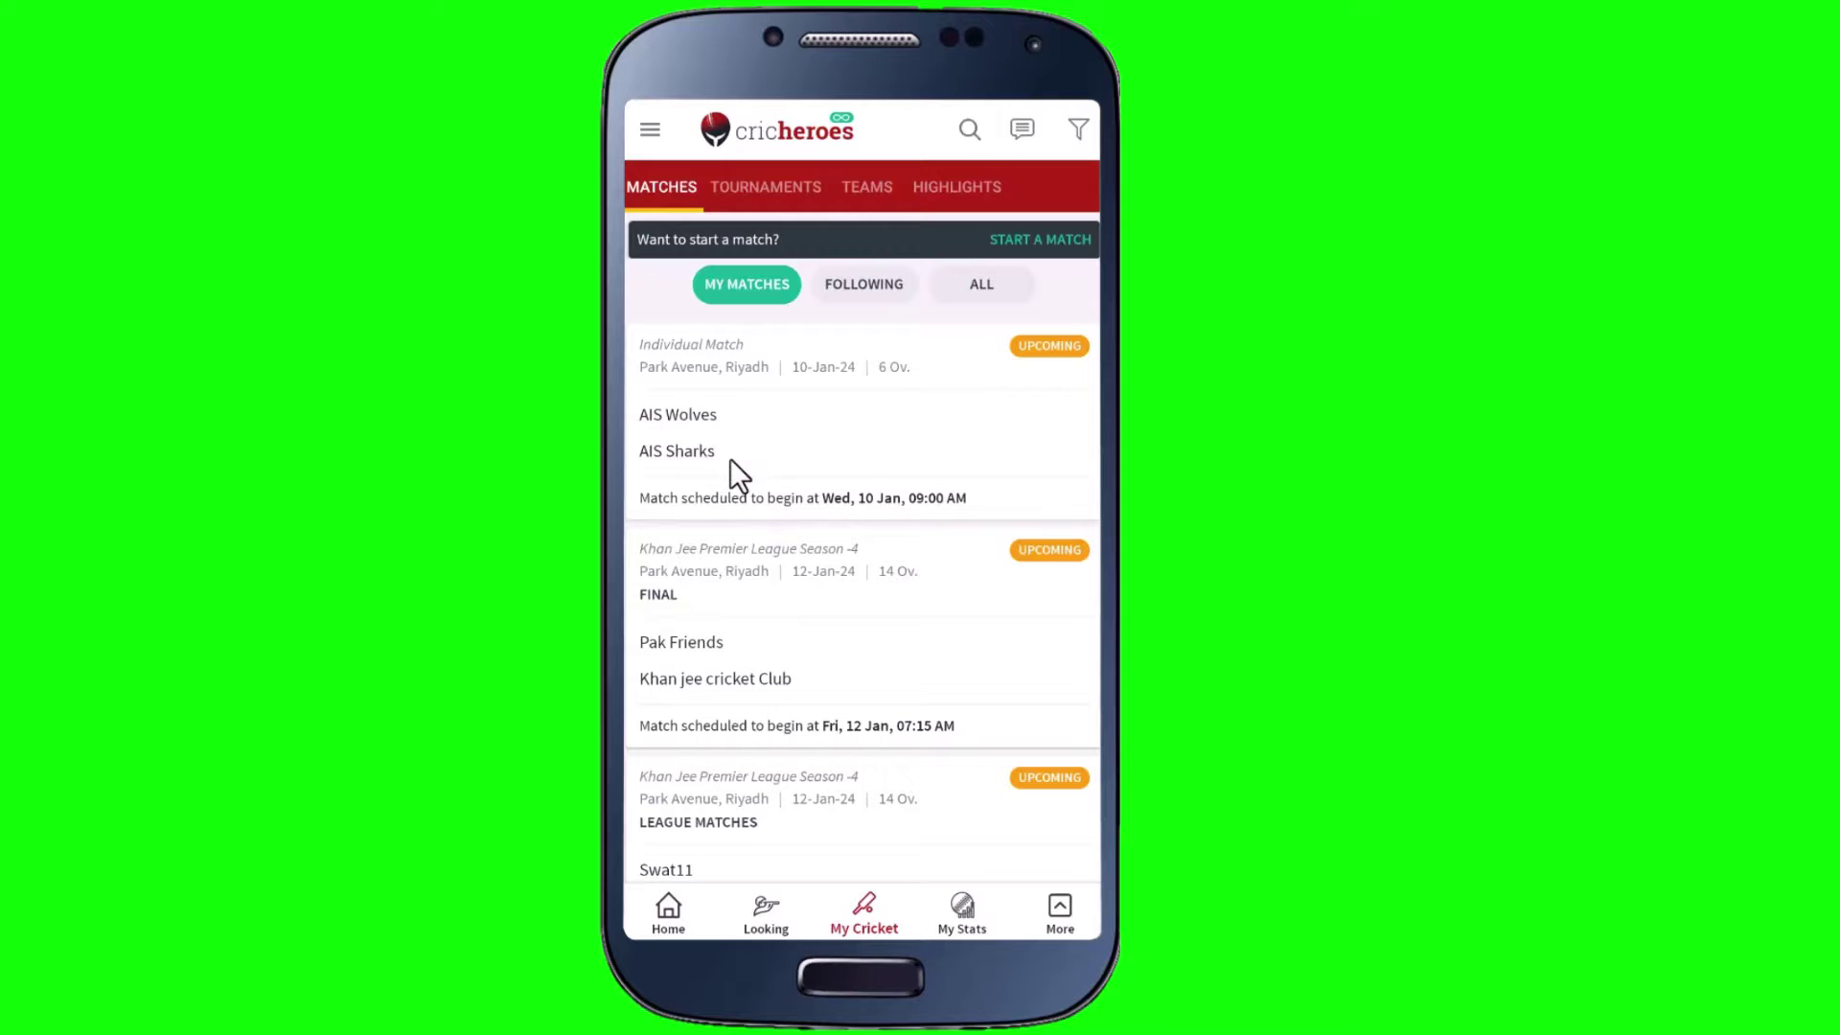
Give the fourth listed AIS Sharks player the Admin role, then return to the teams list
left_click(866, 191)
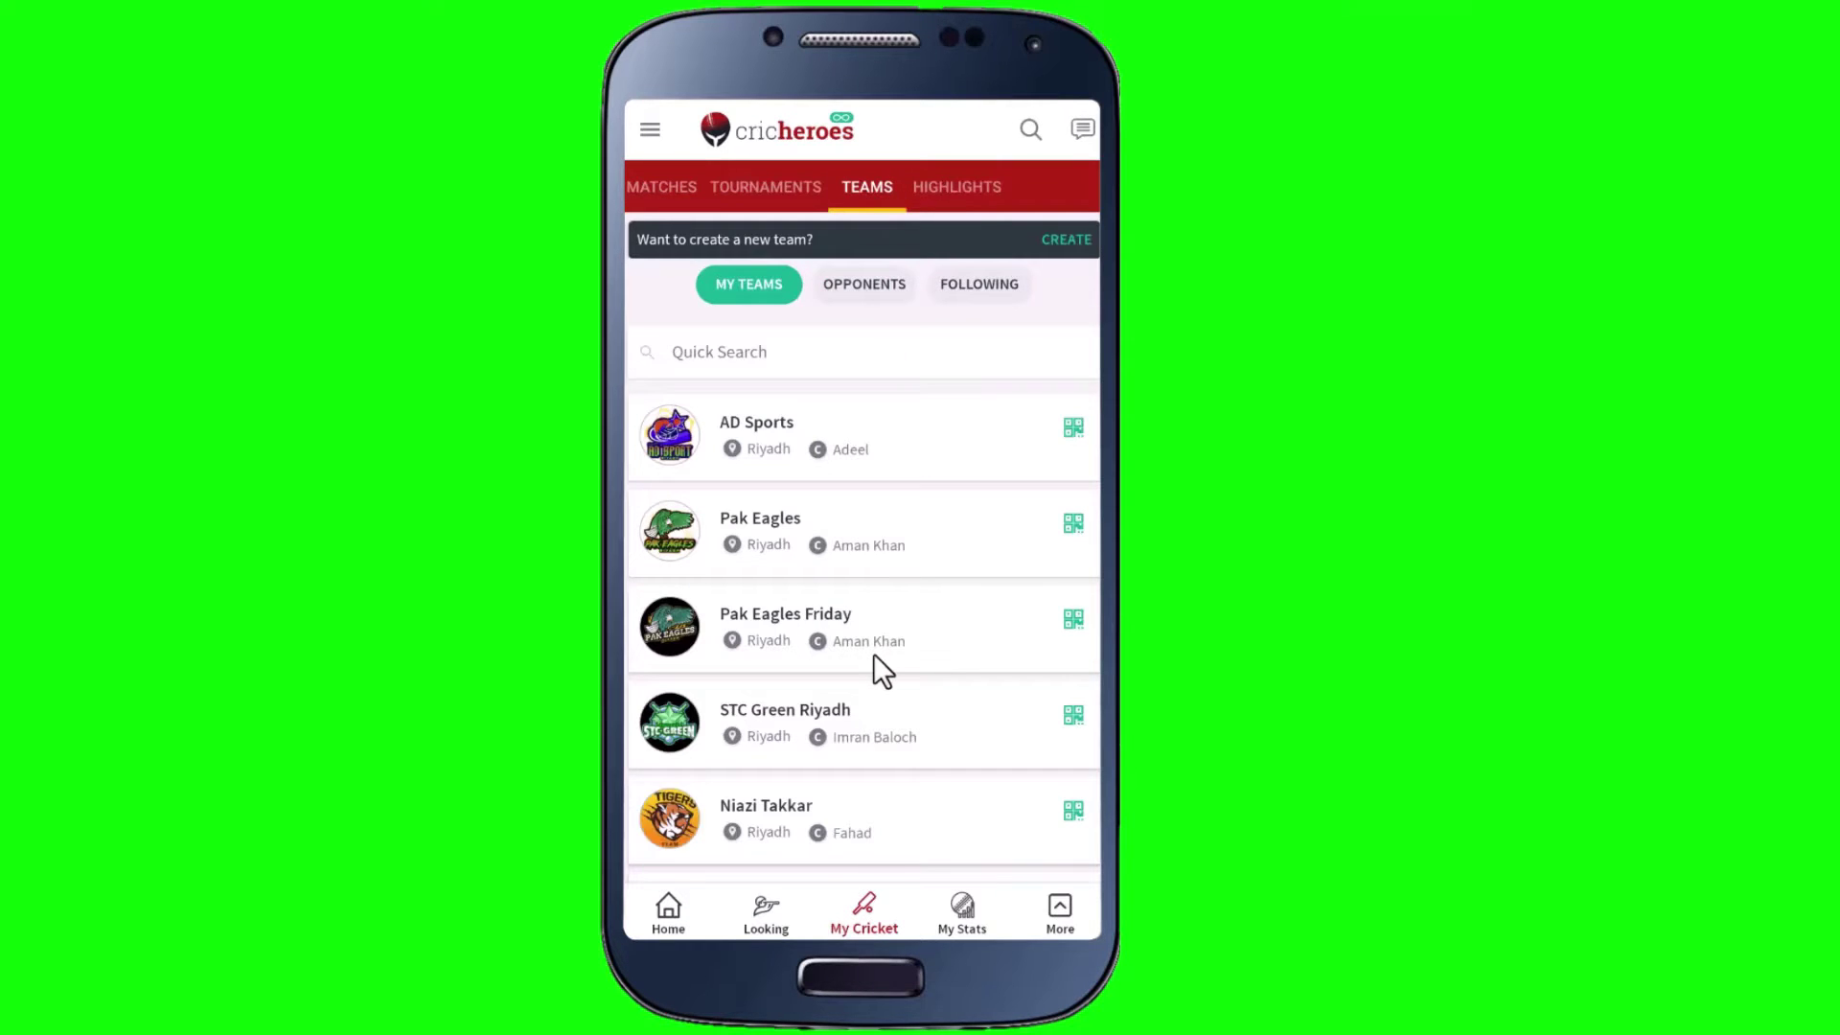
scroll(872, 653, "down", 5)
scroll(874, 656, "down", 3)
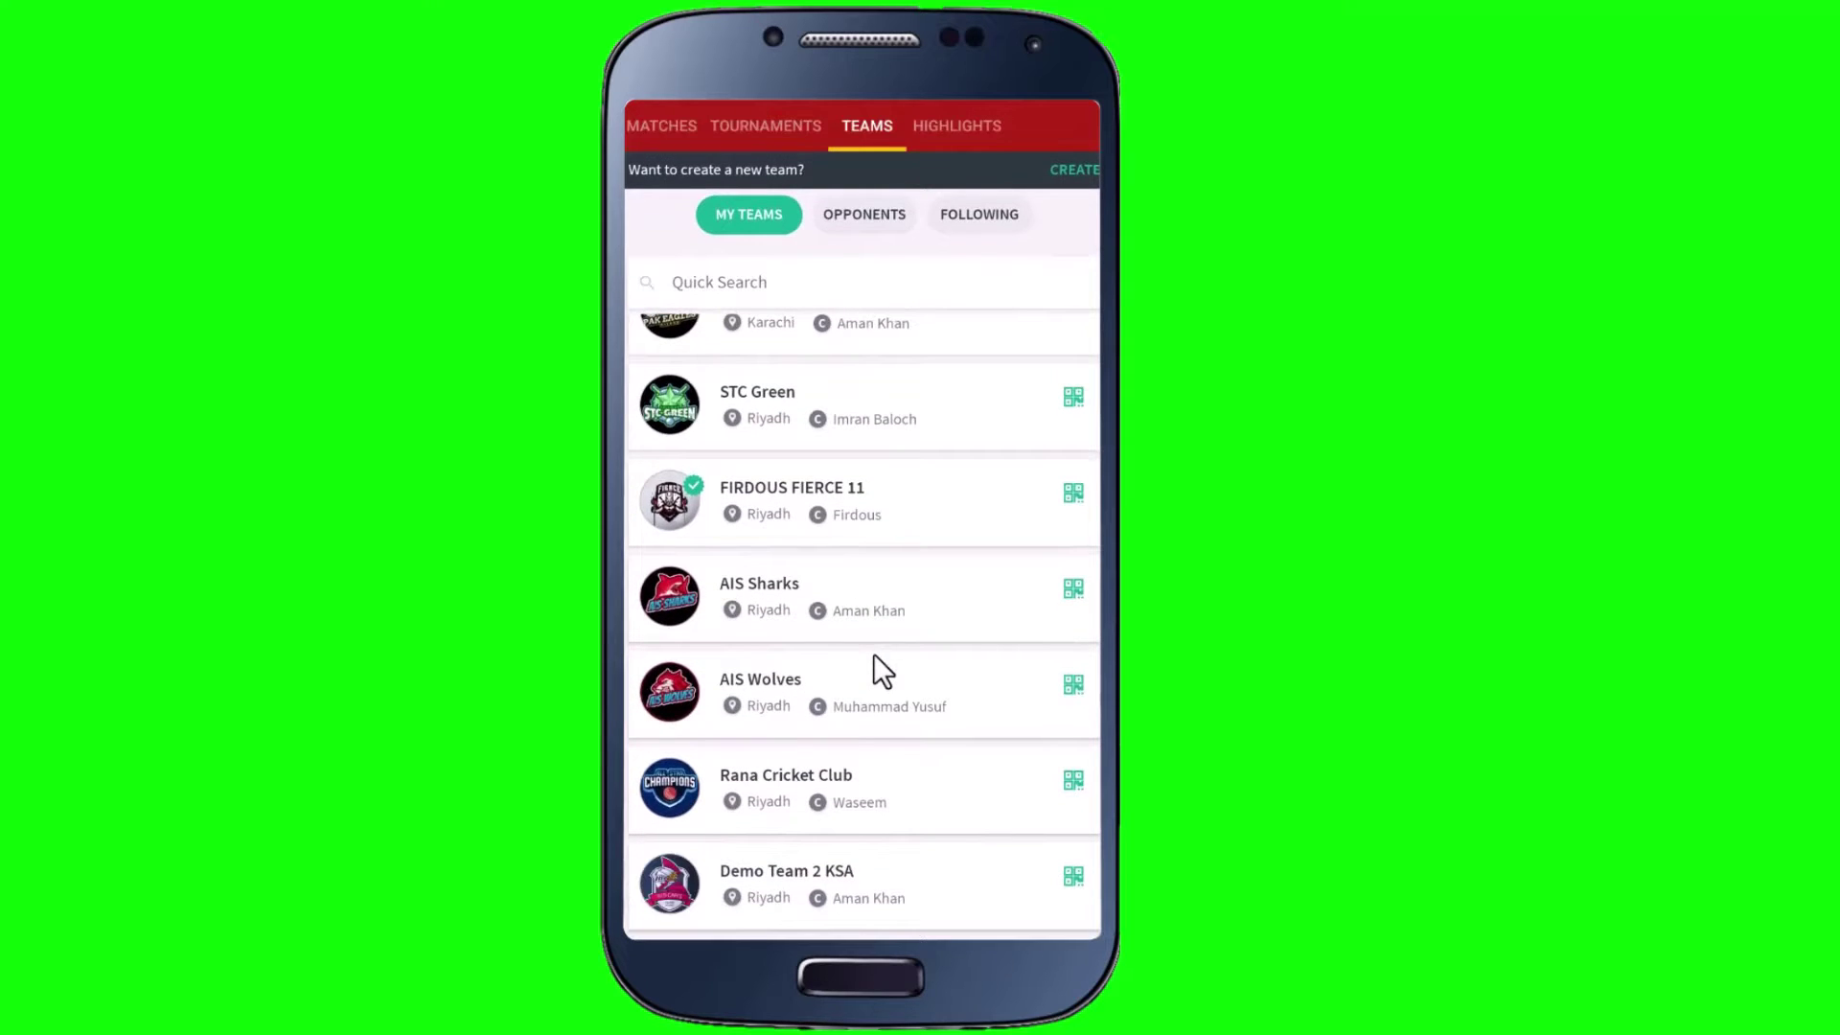
left_click(823, 592)
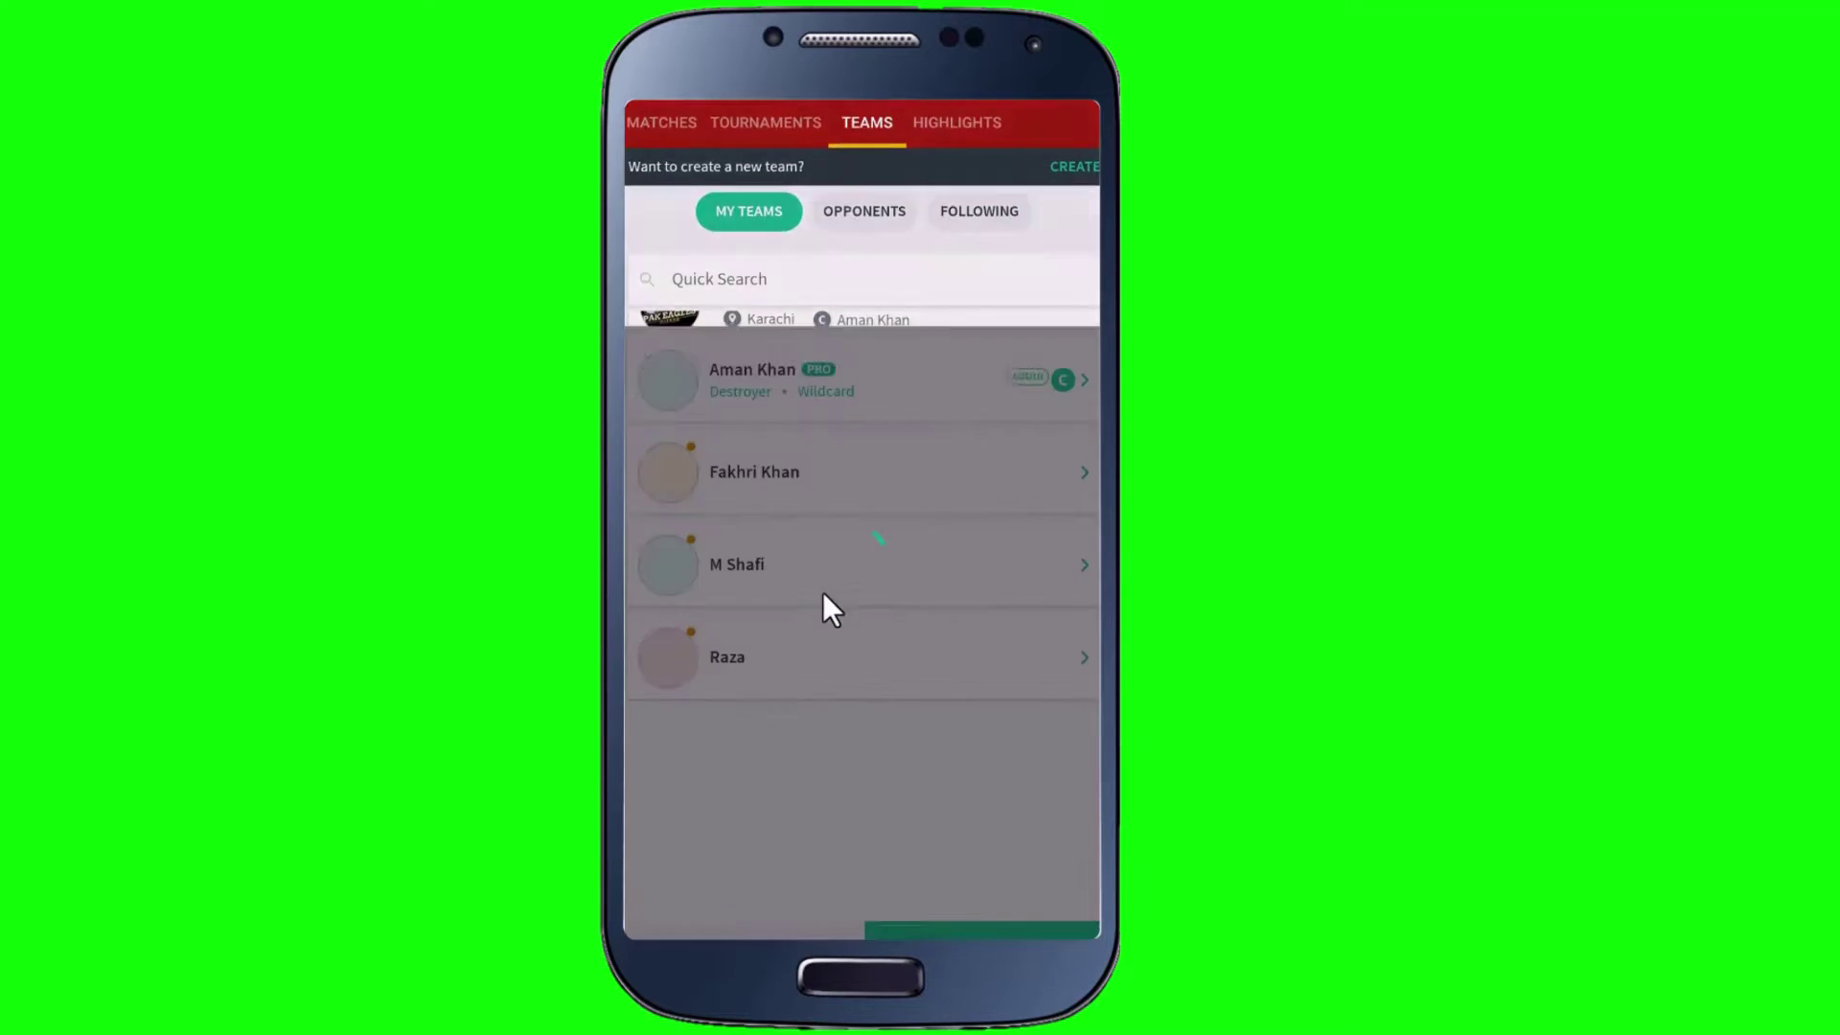
left_click(825, 769)
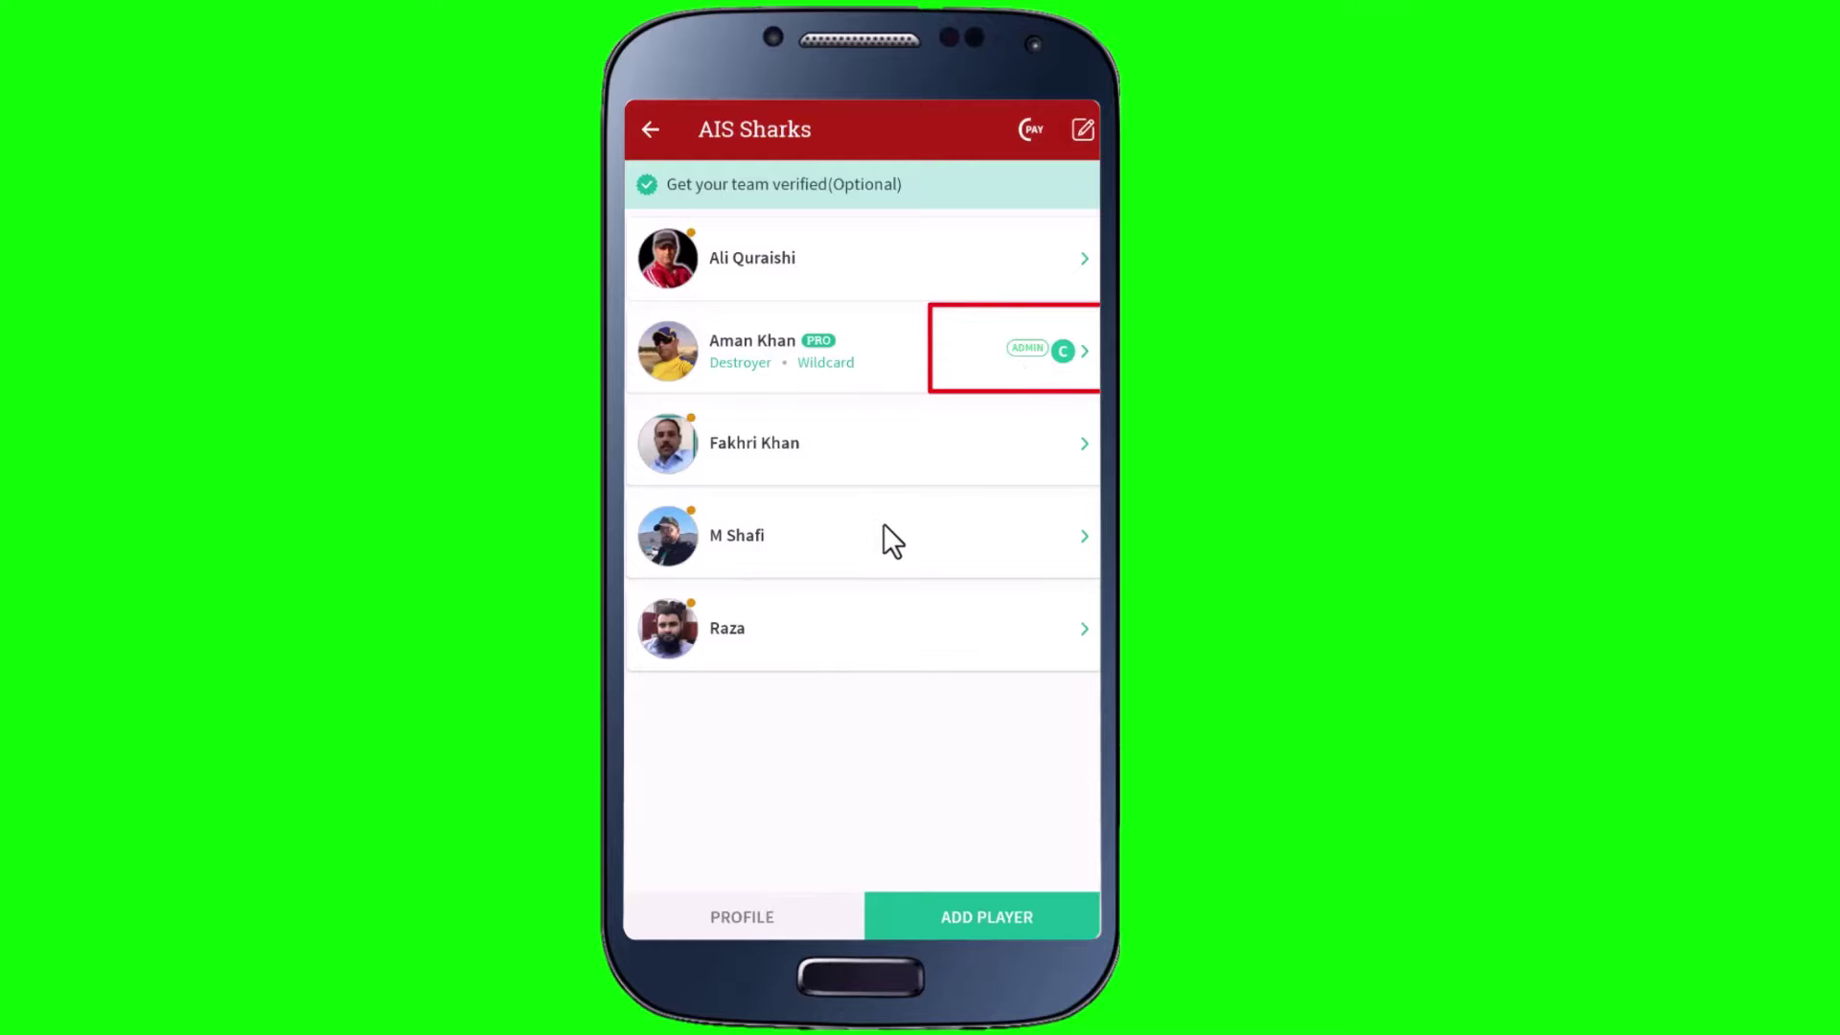
left_click(872, 560)
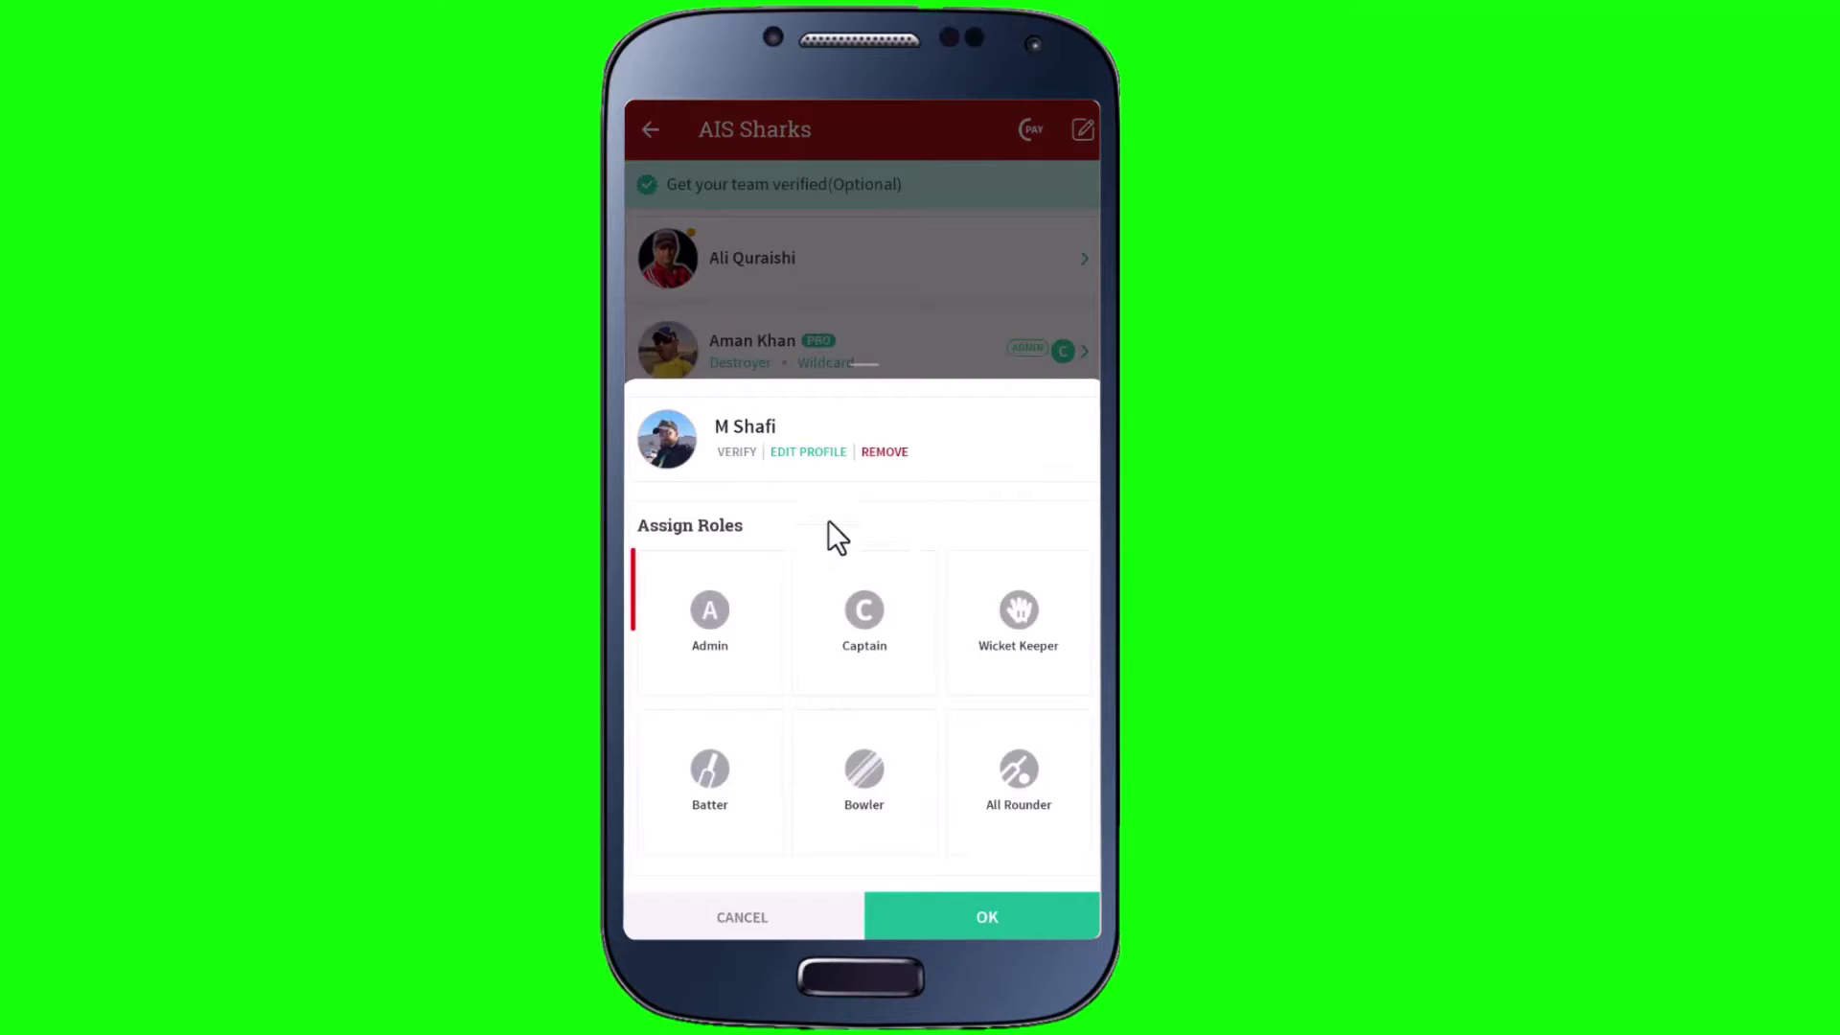
left_click(720, 650)
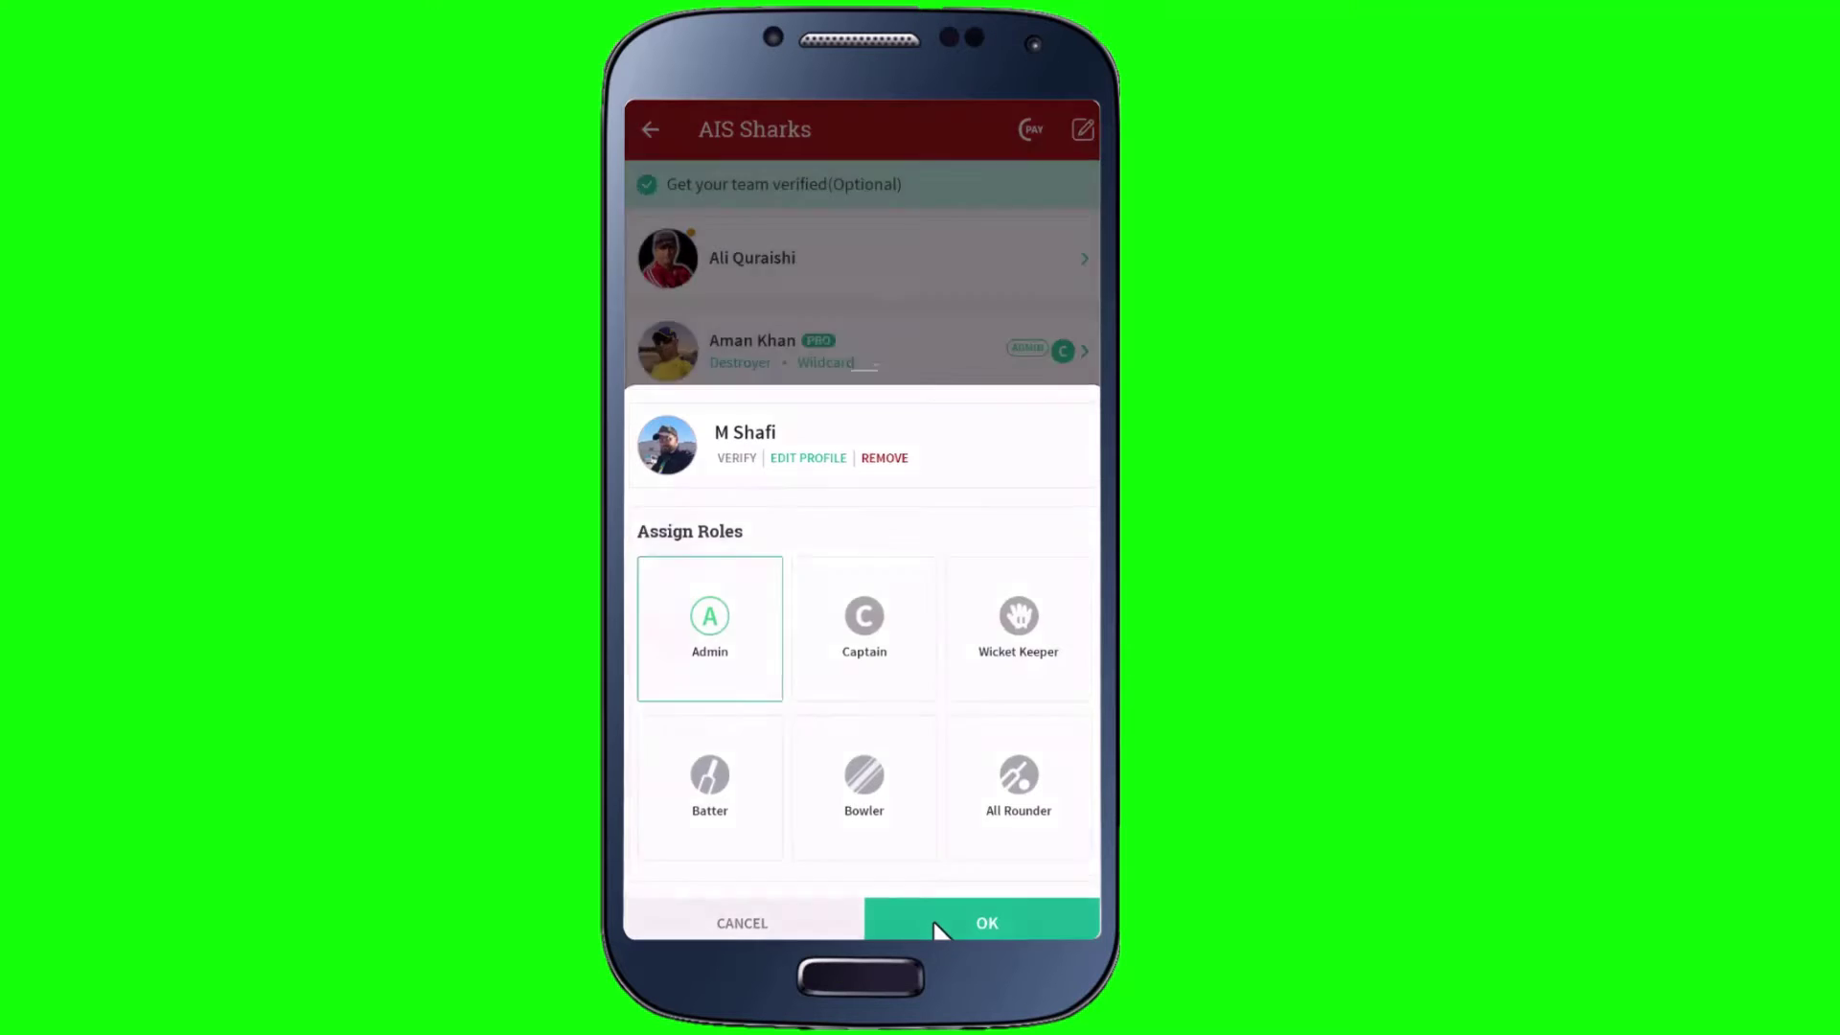
left_click(935, 923)
left_click(858, 763)
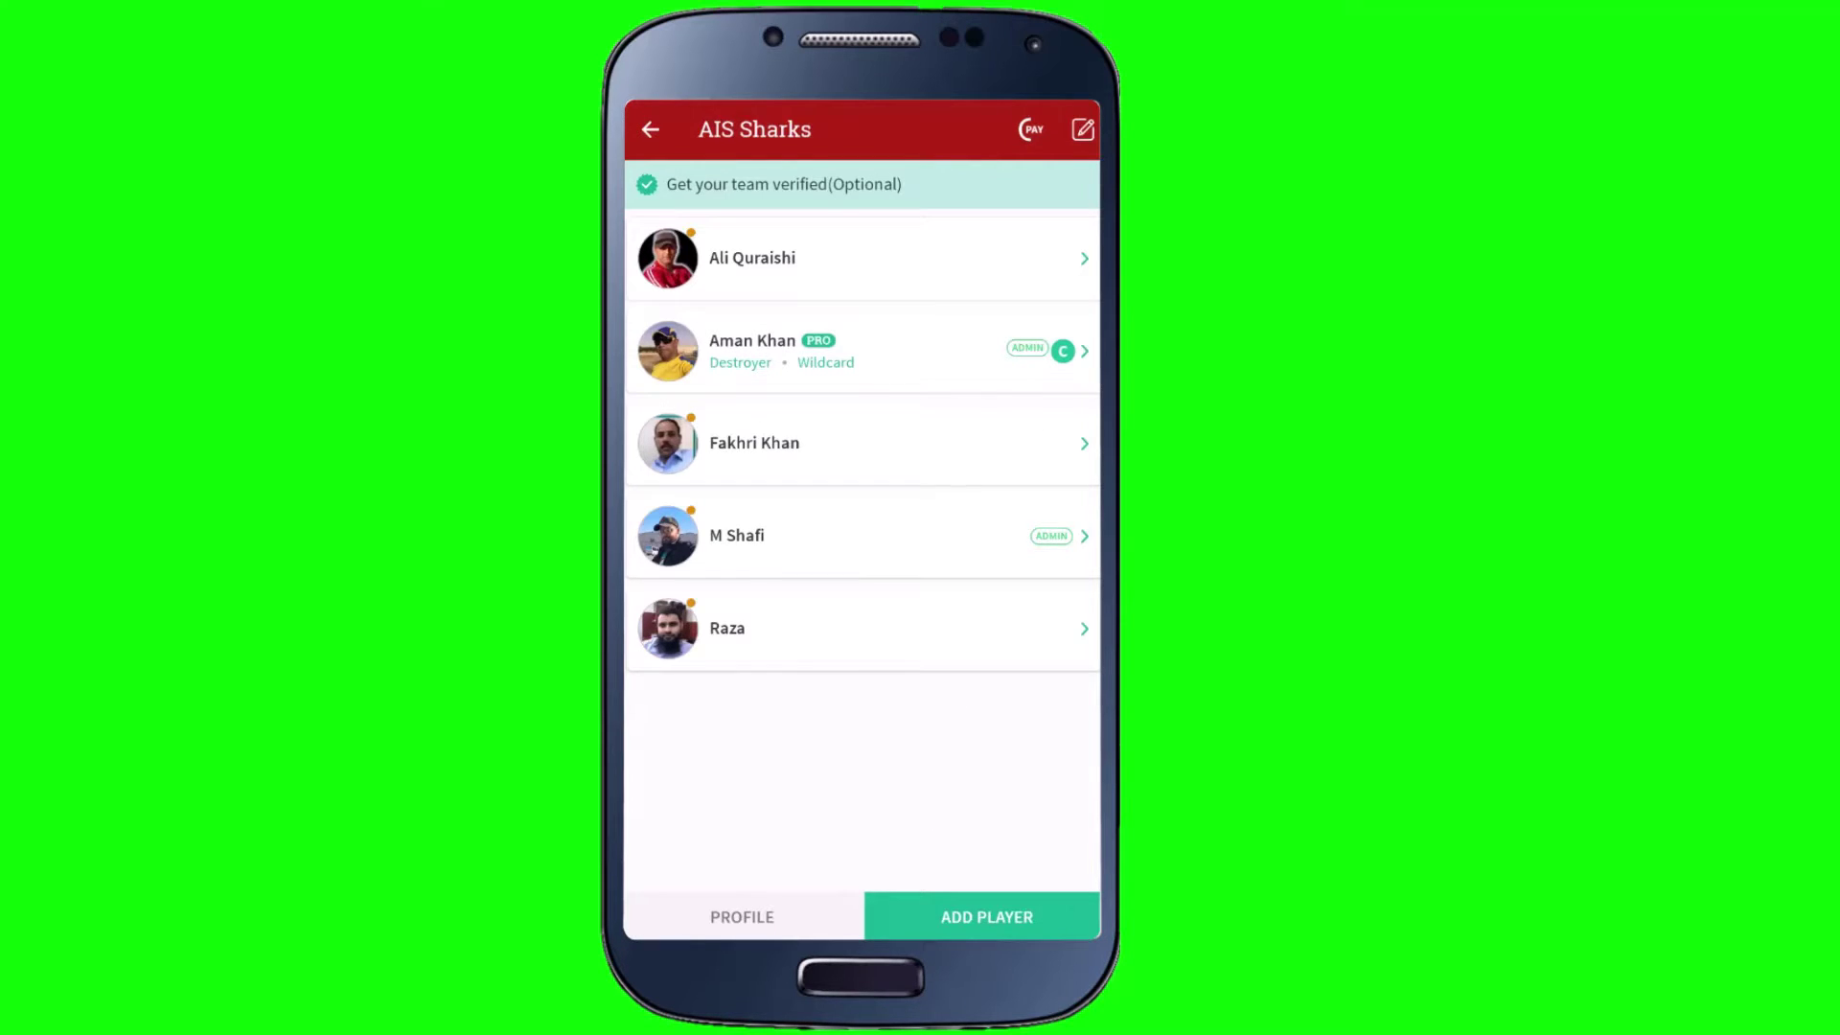
key("Escape")
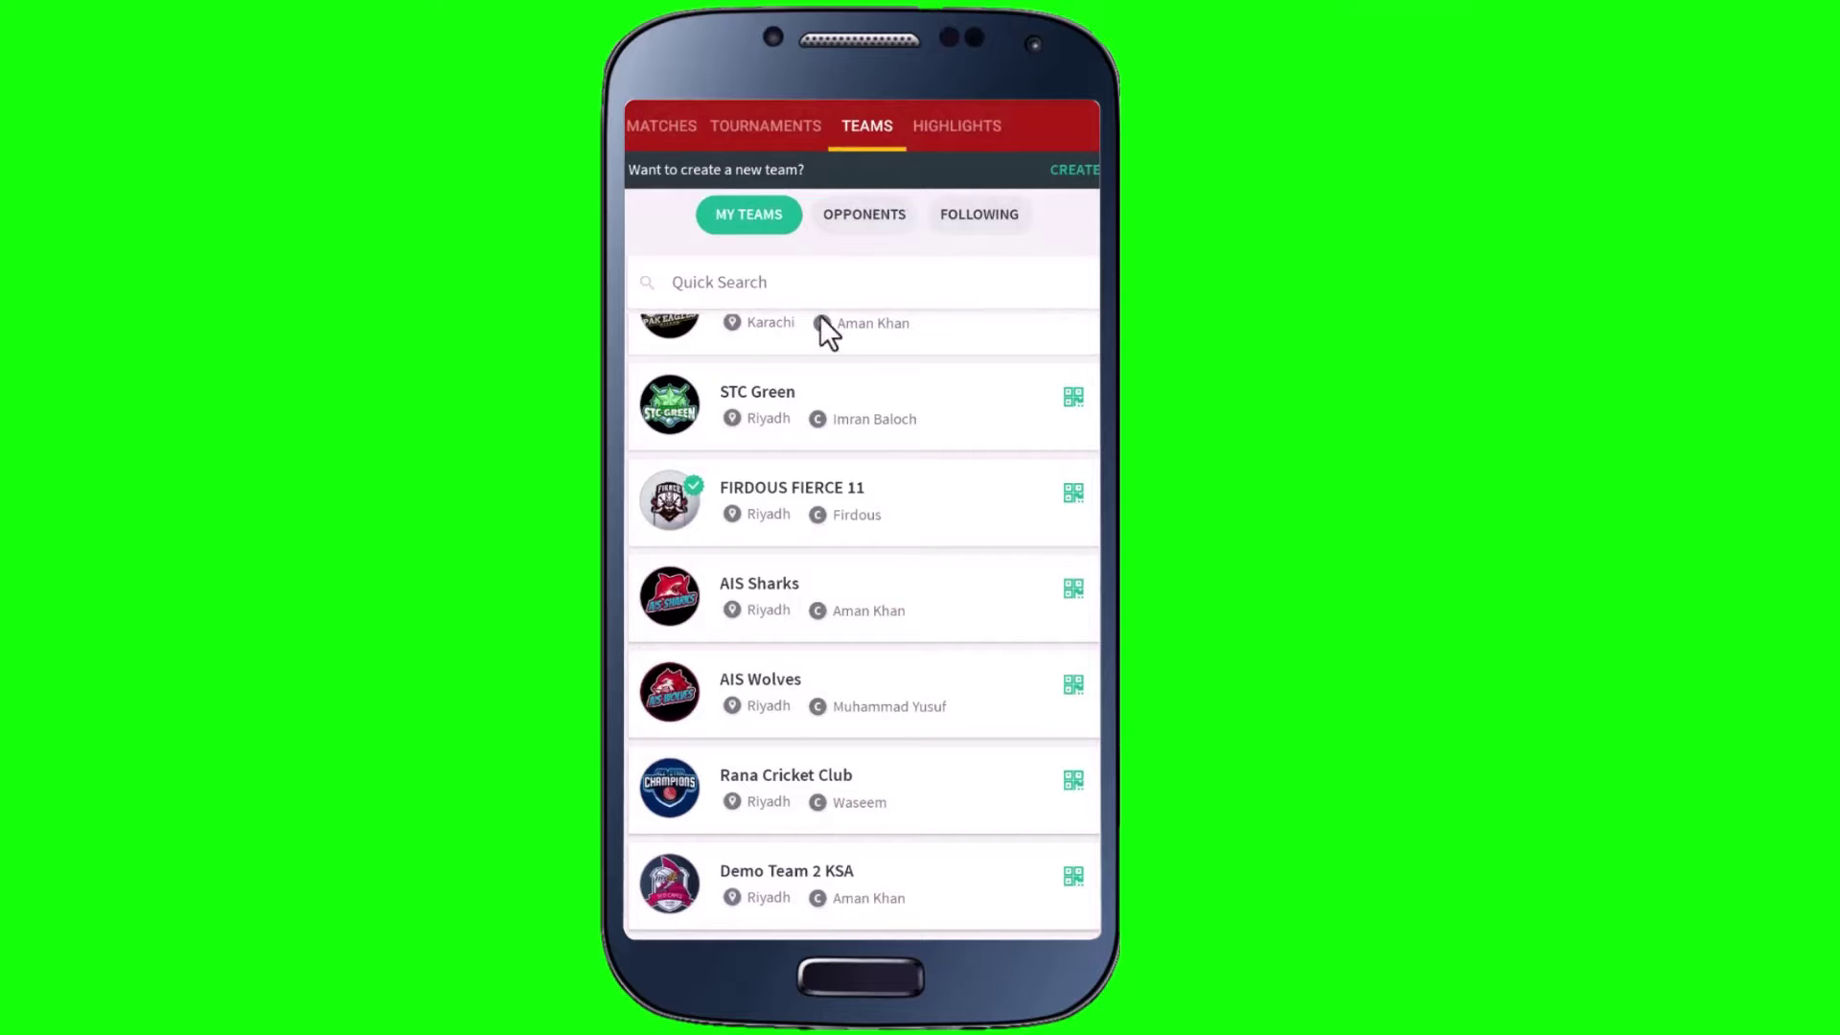
Open the AIS Wolves vs AIS Sharks match setup and go to its Live Streamer page
left_click(665, 121)
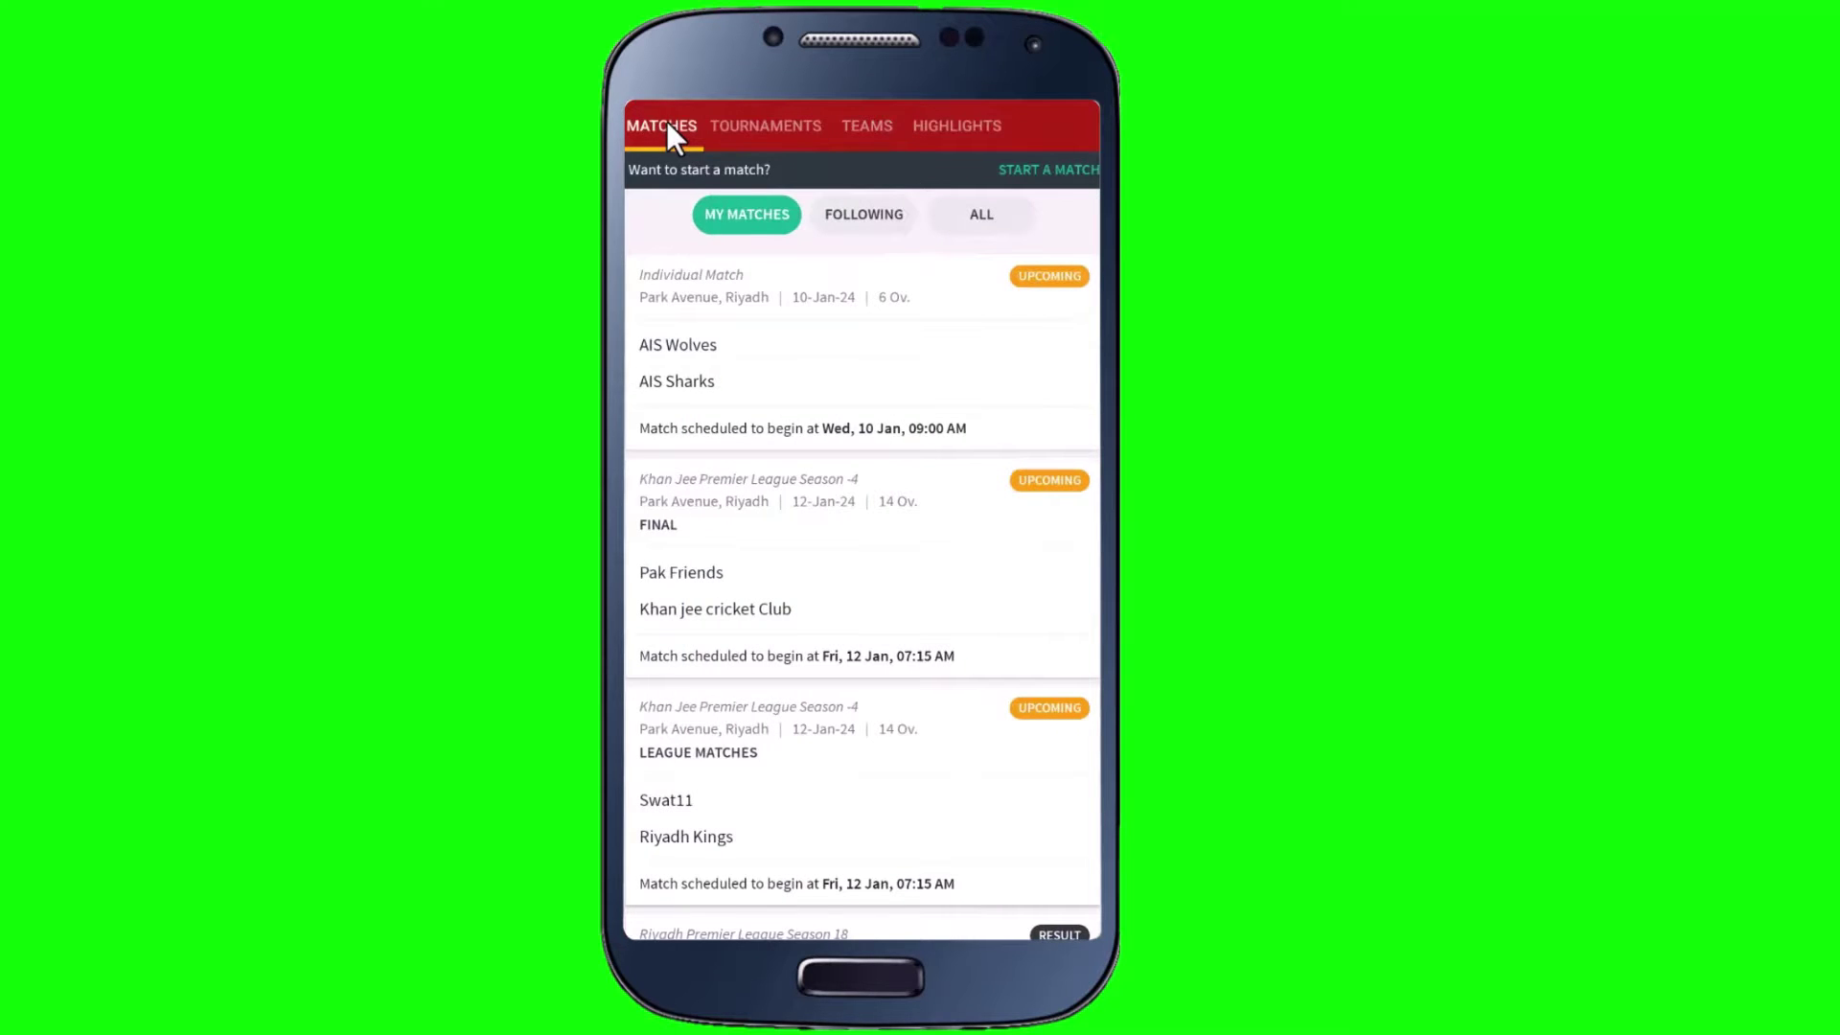
left_click(869, 386)
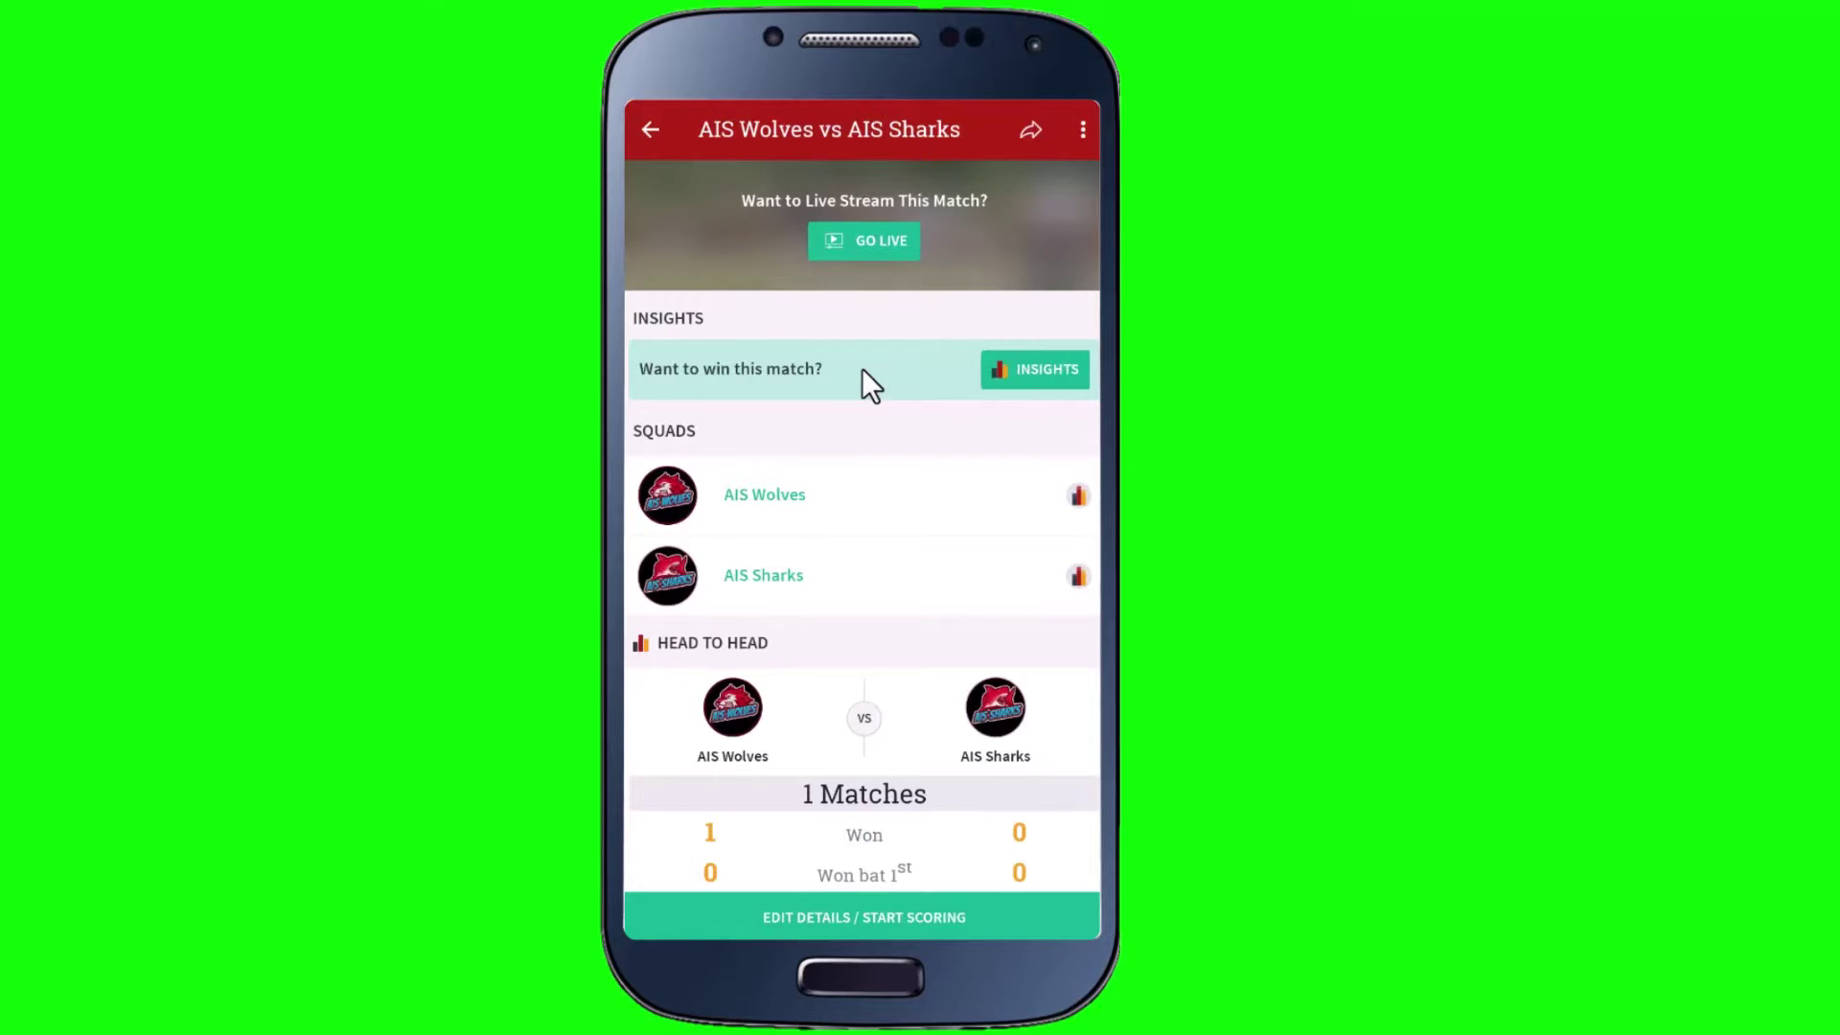
left_click(833, 920)
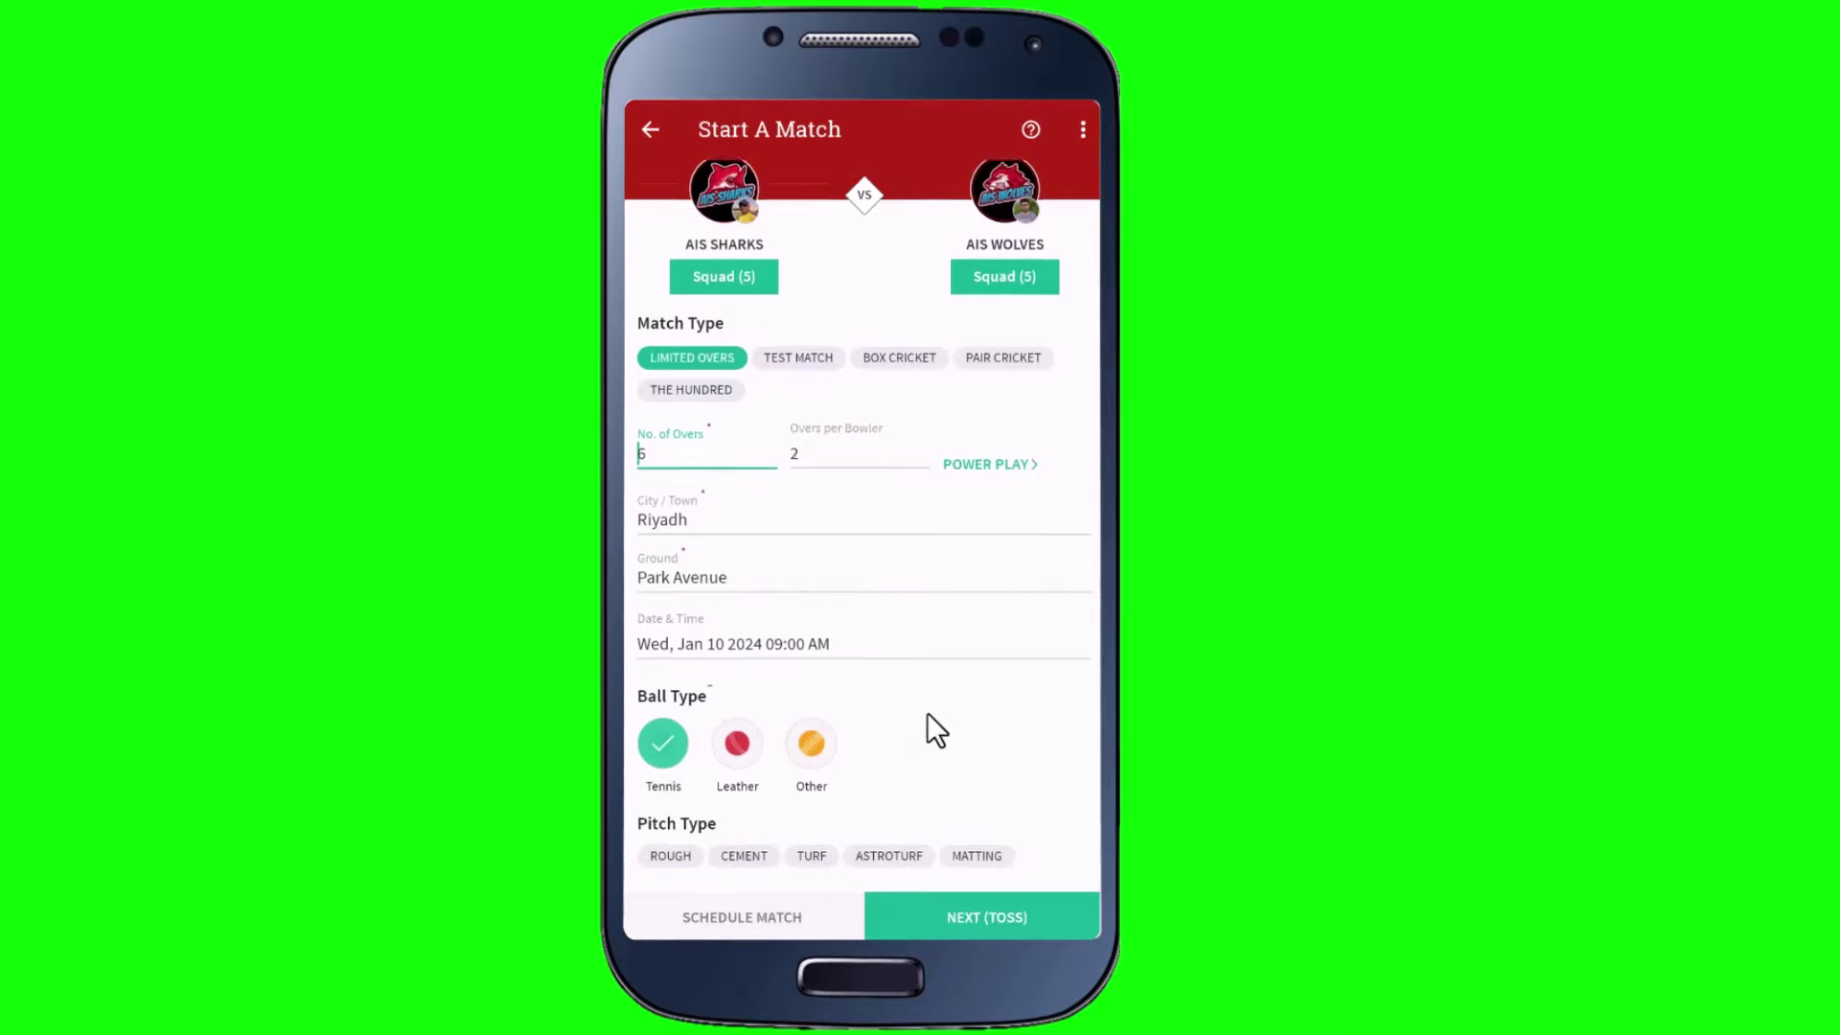
left_click_drag(927, 711, 935, 604)
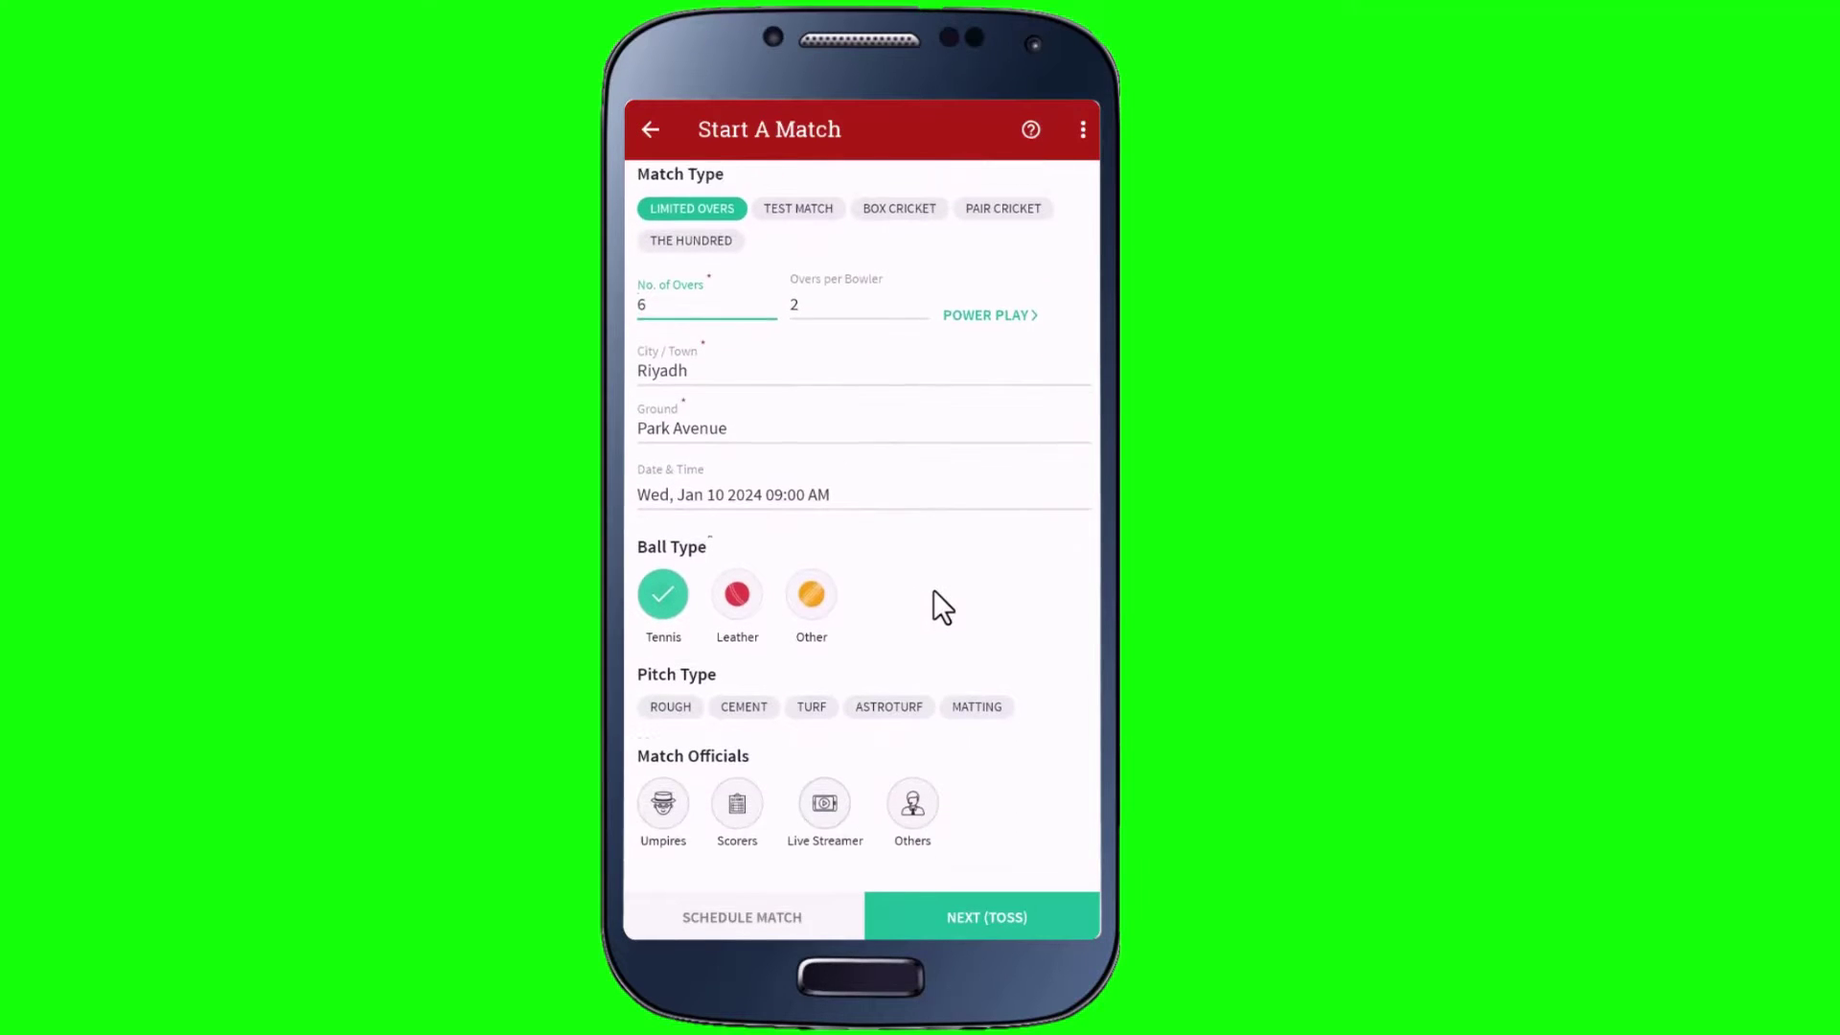
left_click(825, 792)
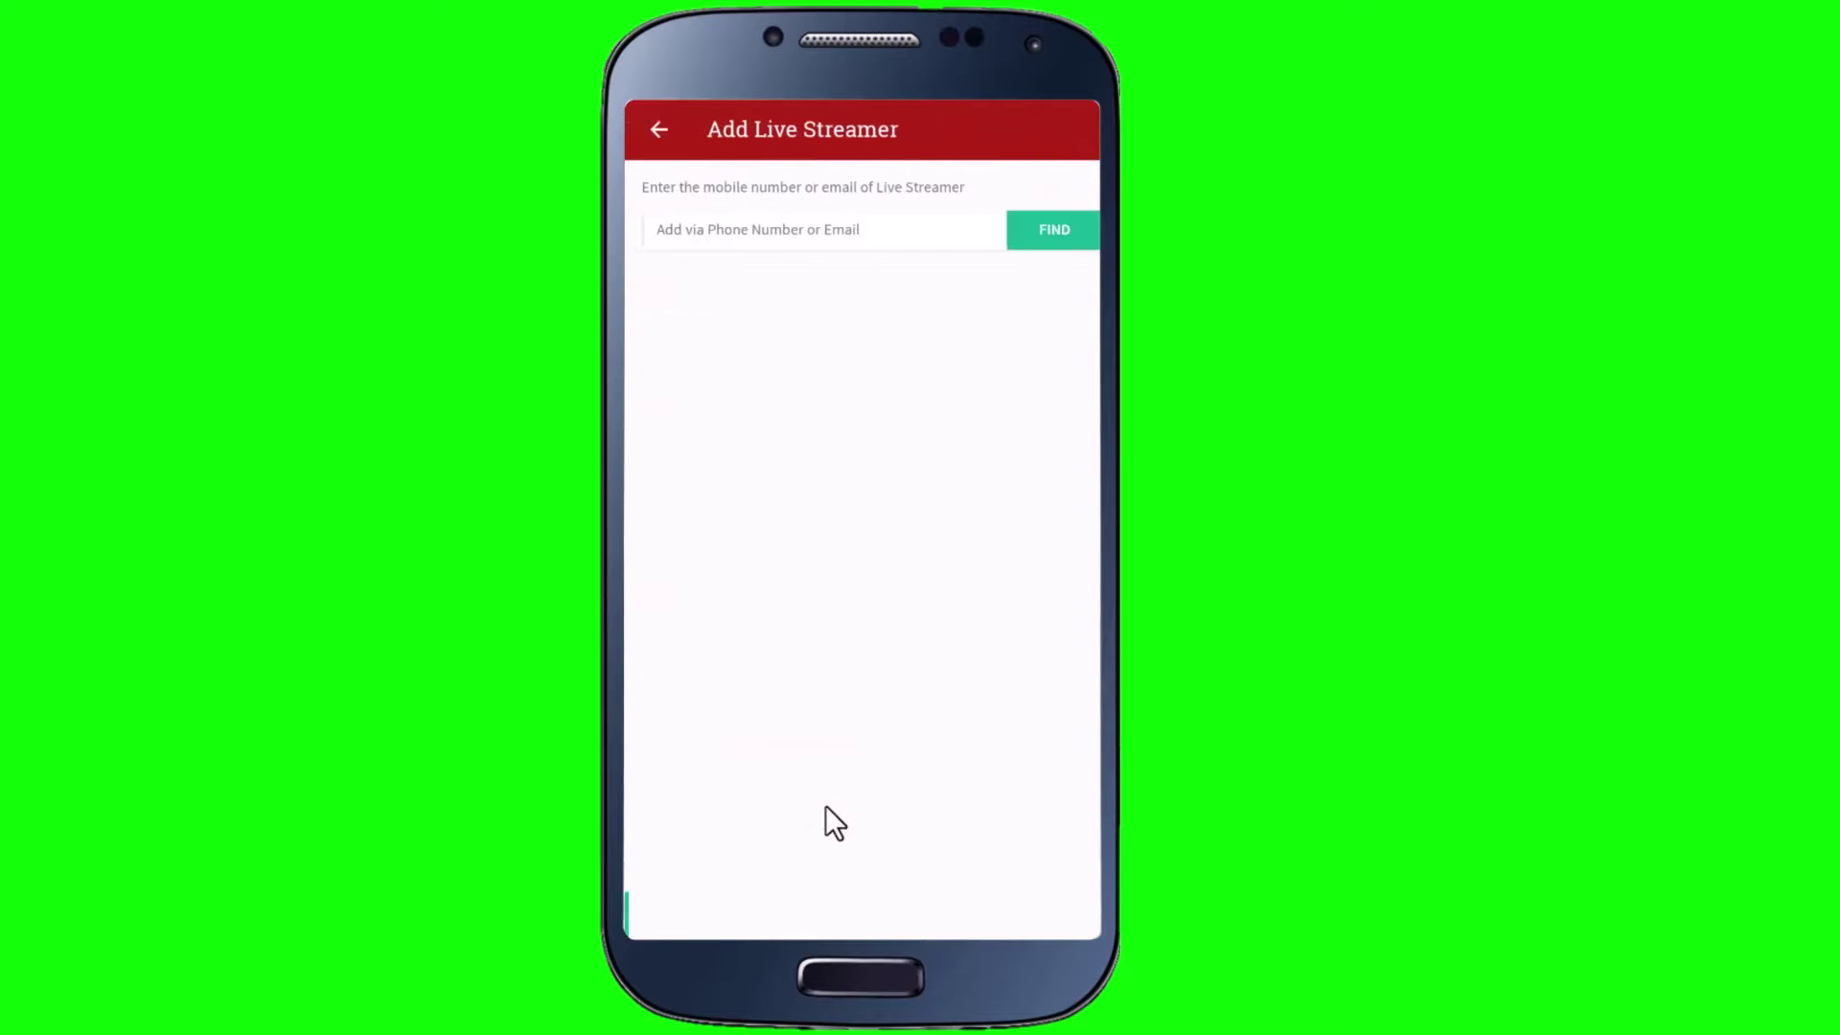
Find the streamer by phone number, add them as live streamer, and schedule the match
left_click(691, 228)
type("568")
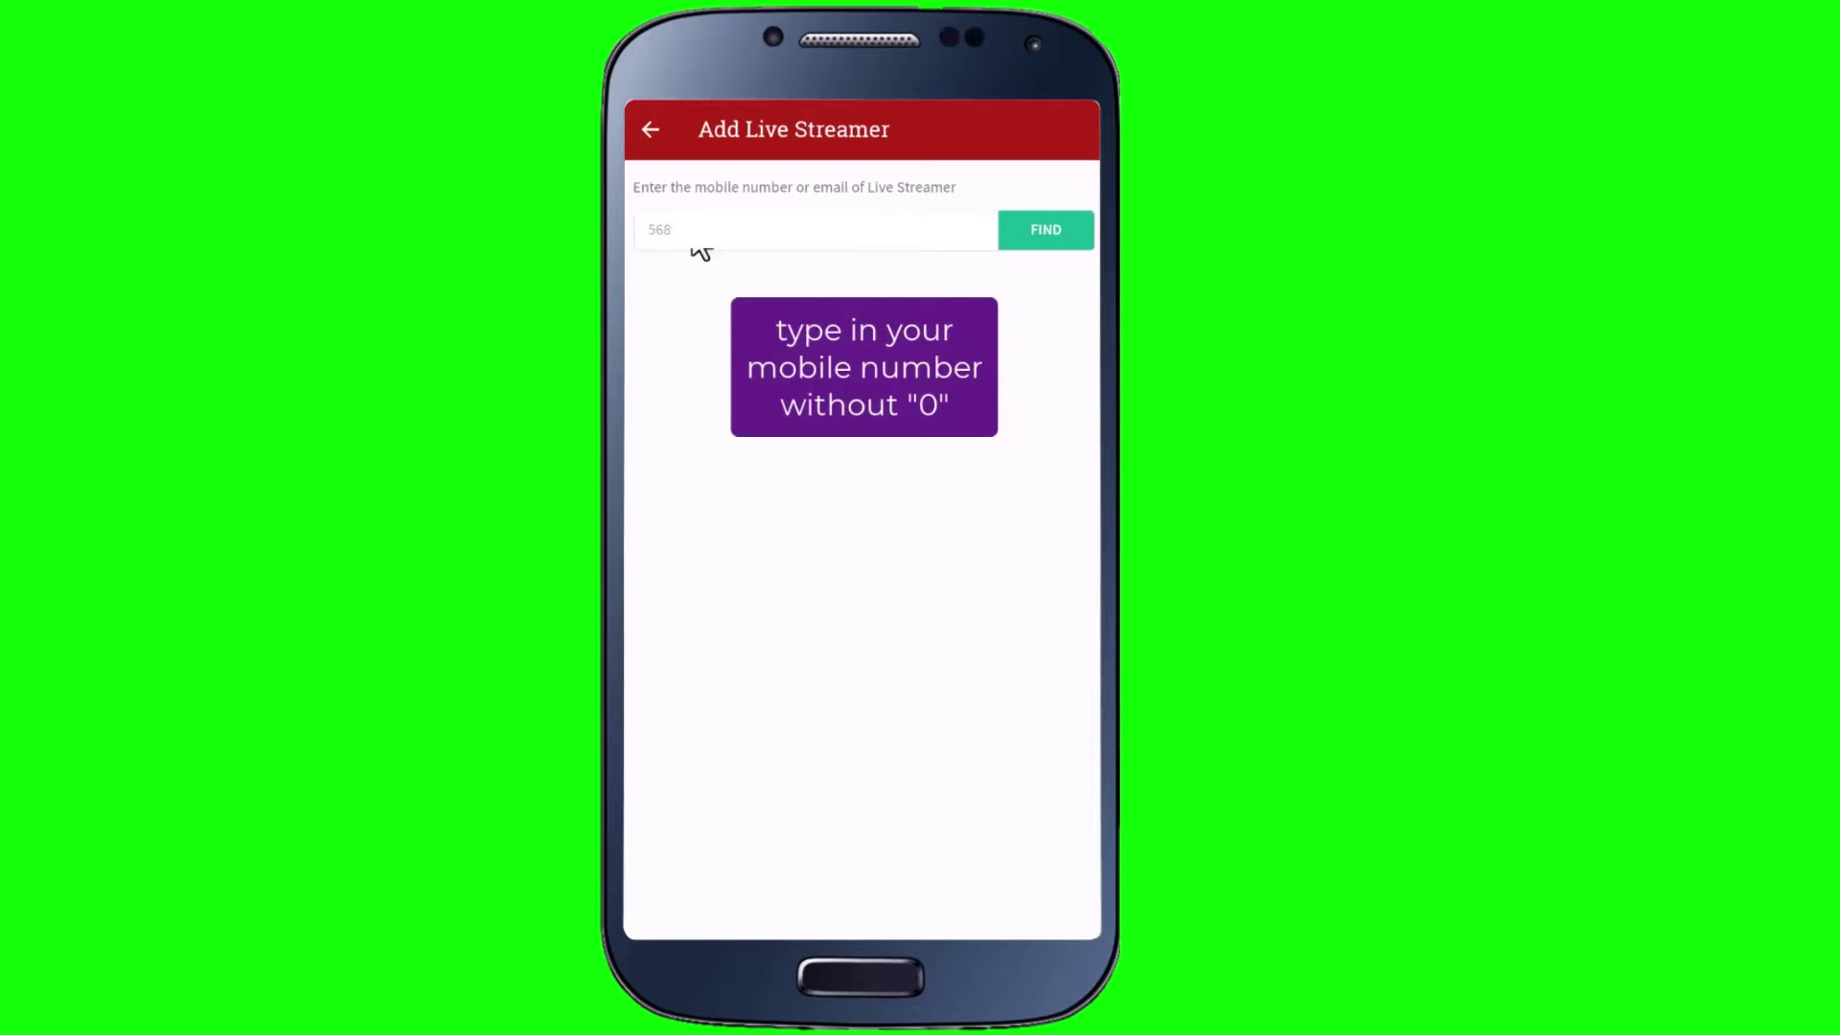
left_click(1033, 228)
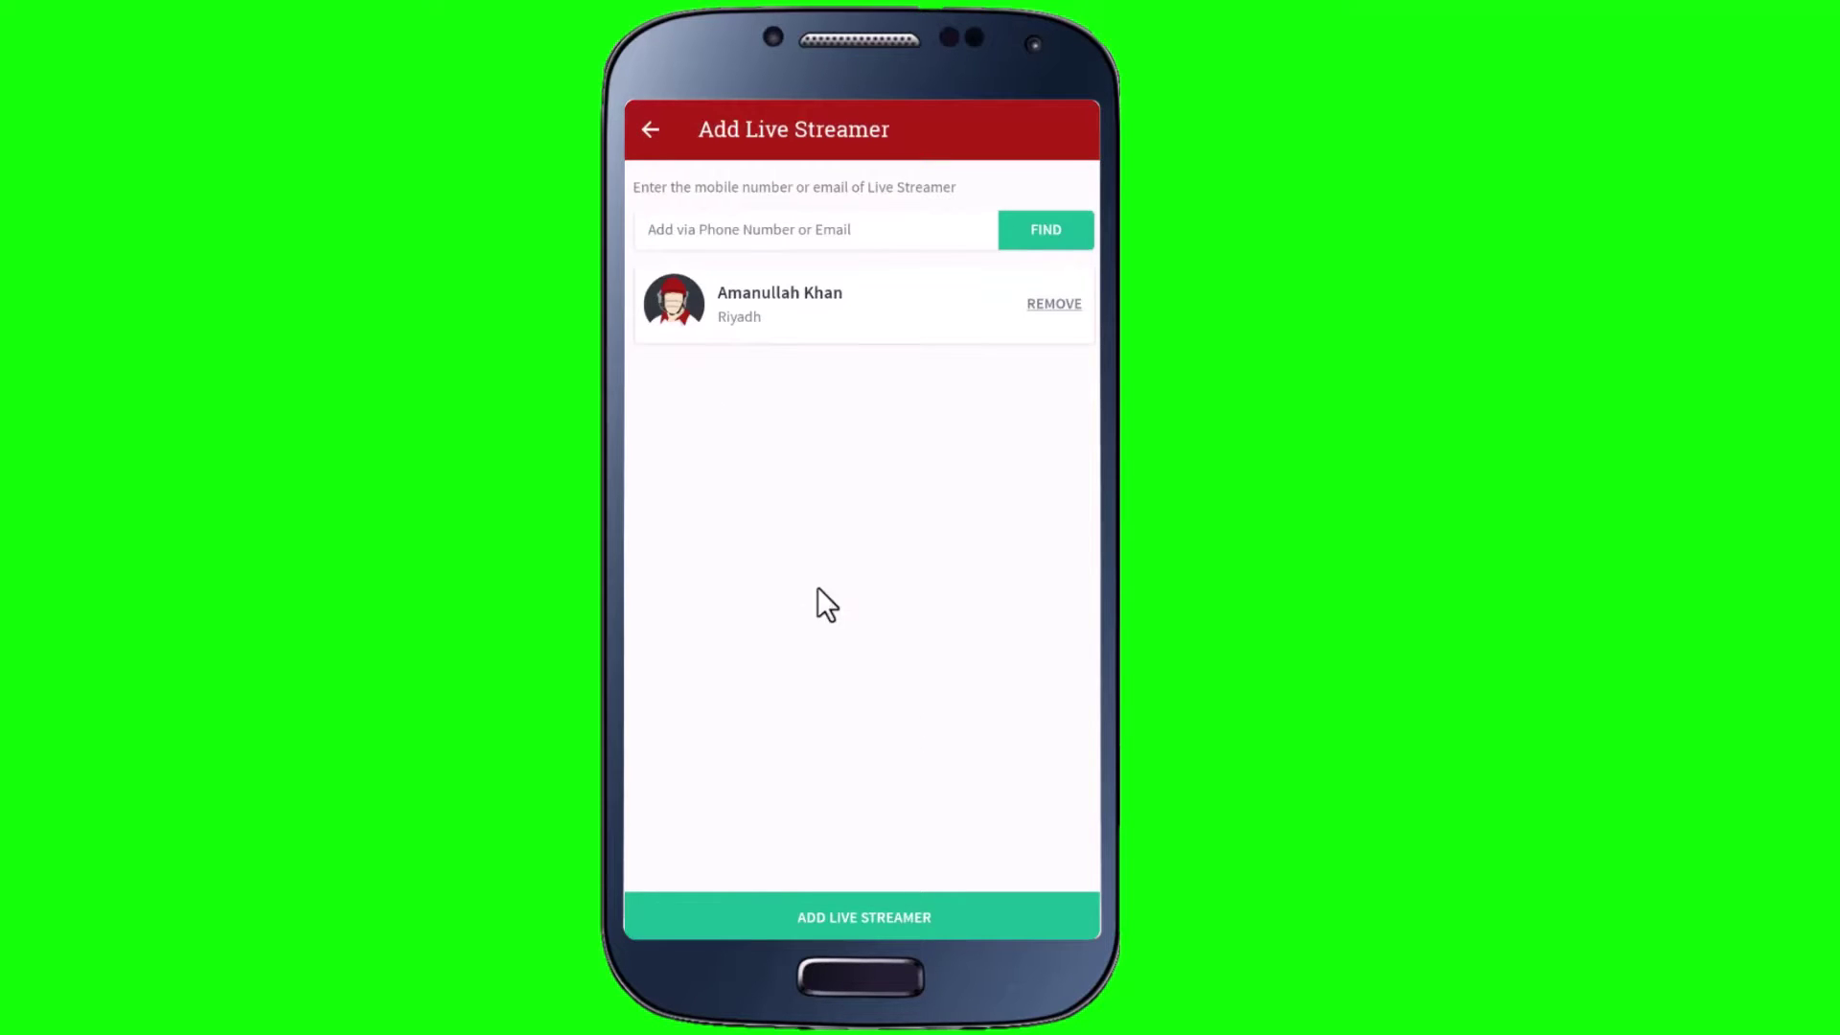
left_click(762, 915)
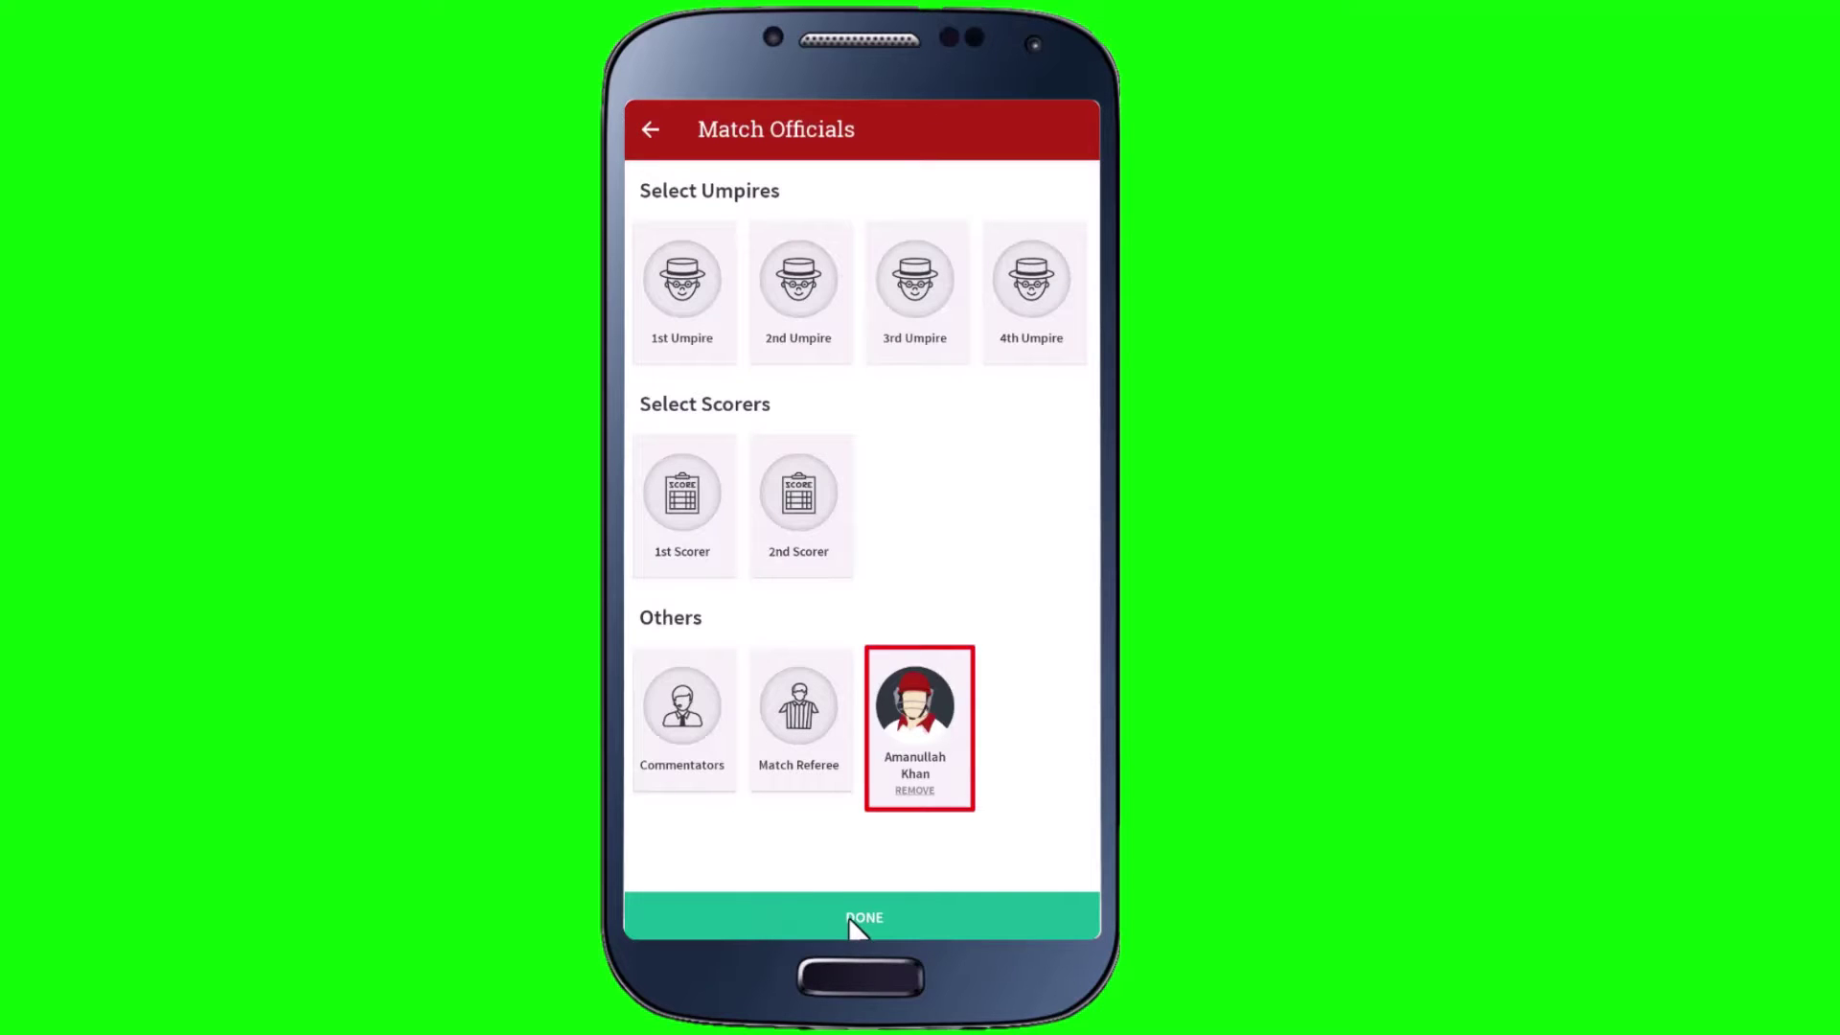
left_click(850, 917)
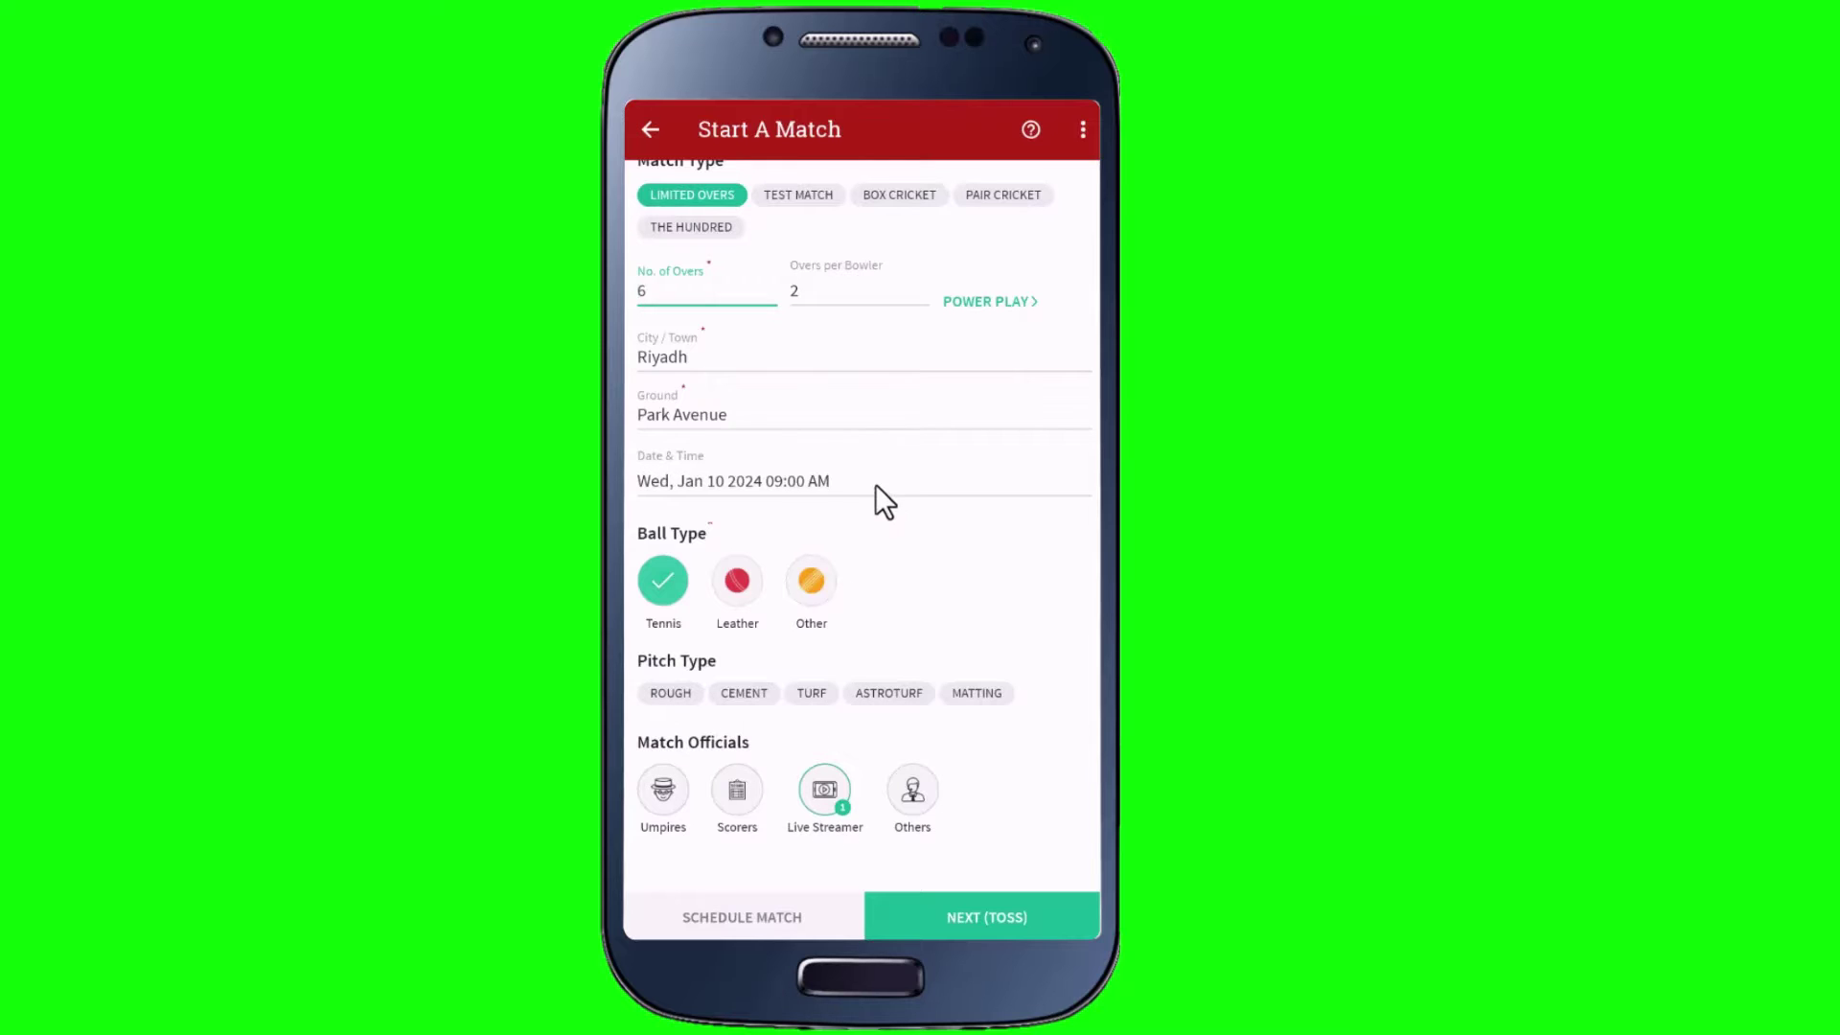
scroll(901, 497, "up", 3)
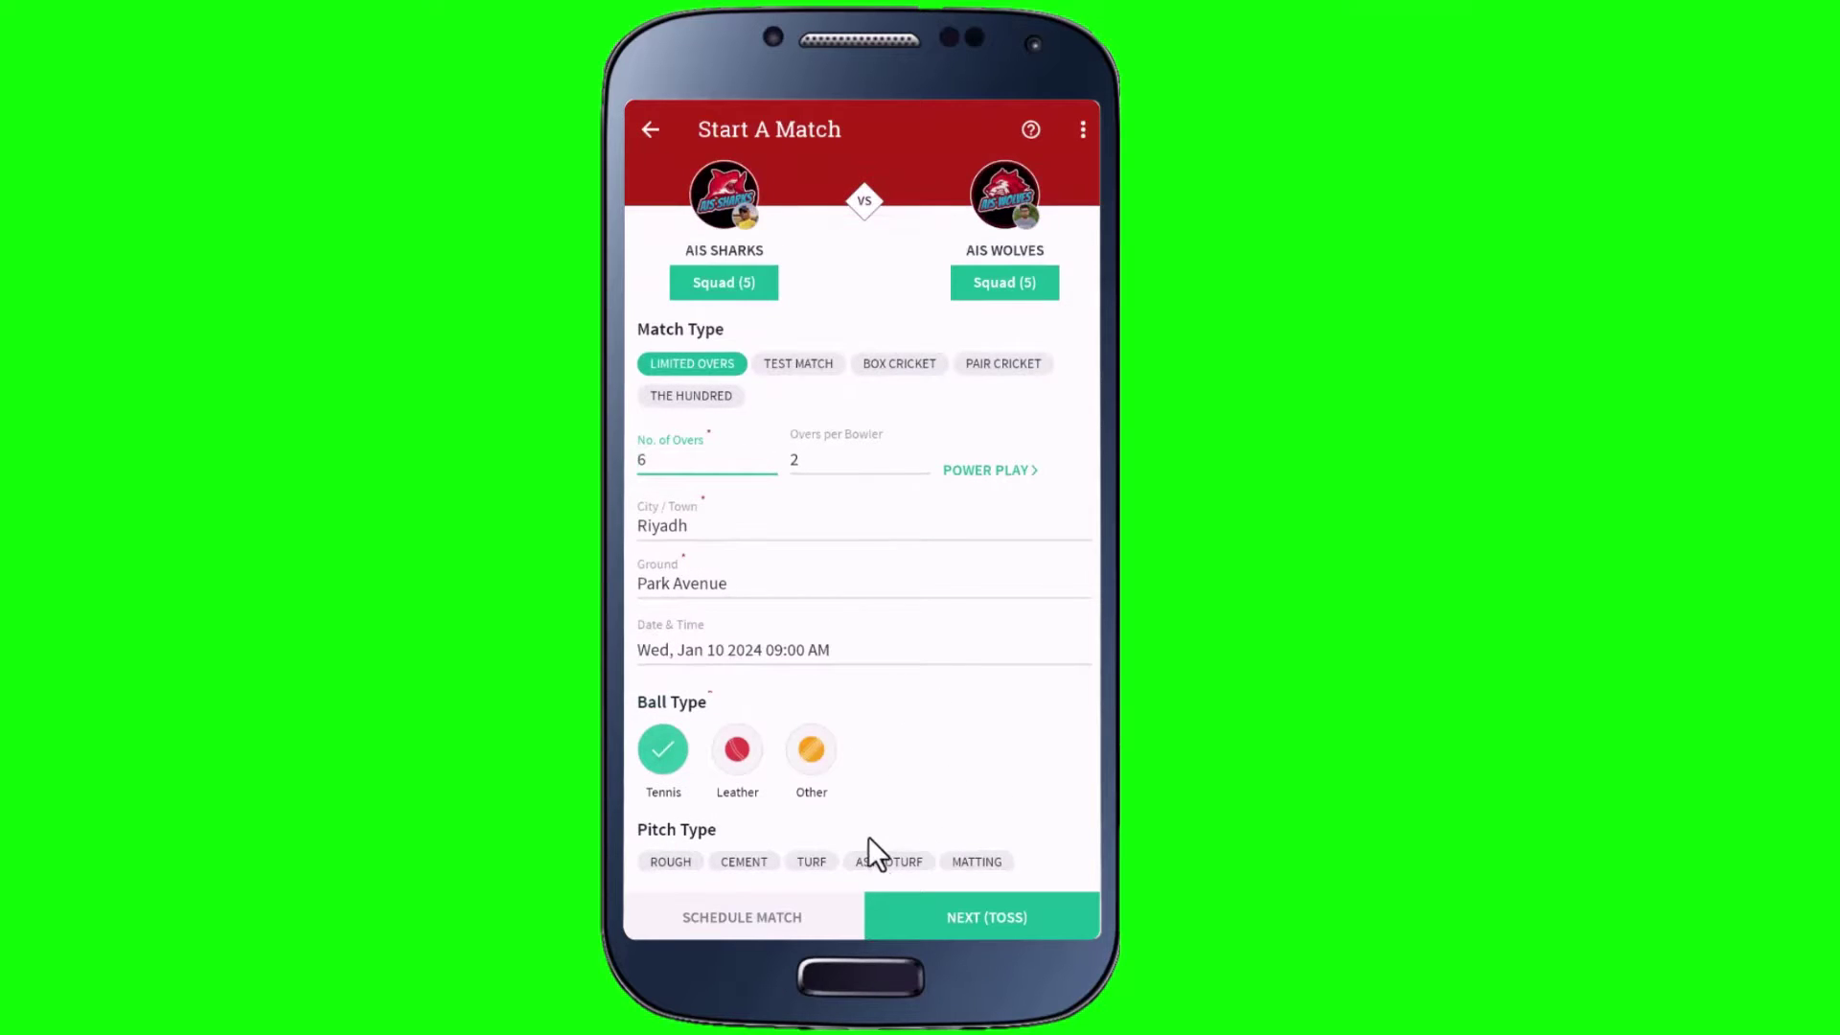
left_click(743, 918)
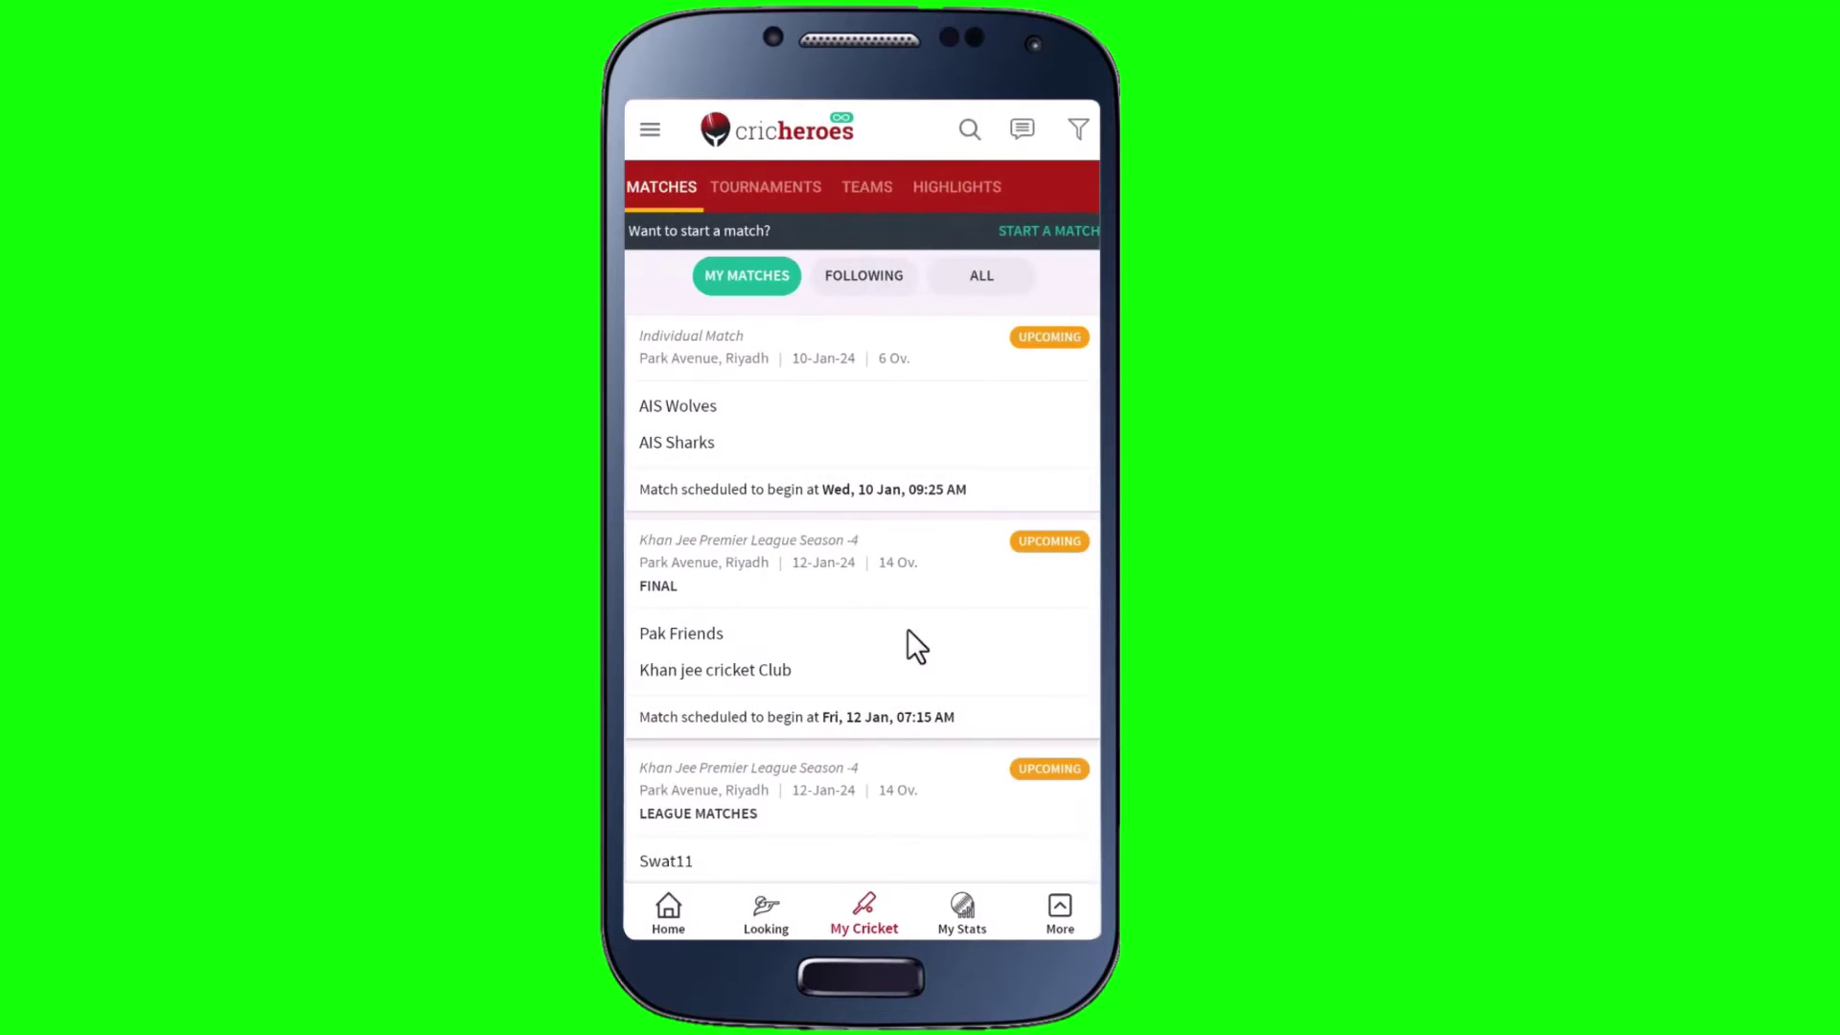
Start a live stream setup for the match via professional camera with the Bulk Per Match plan
left_click(905, 433)
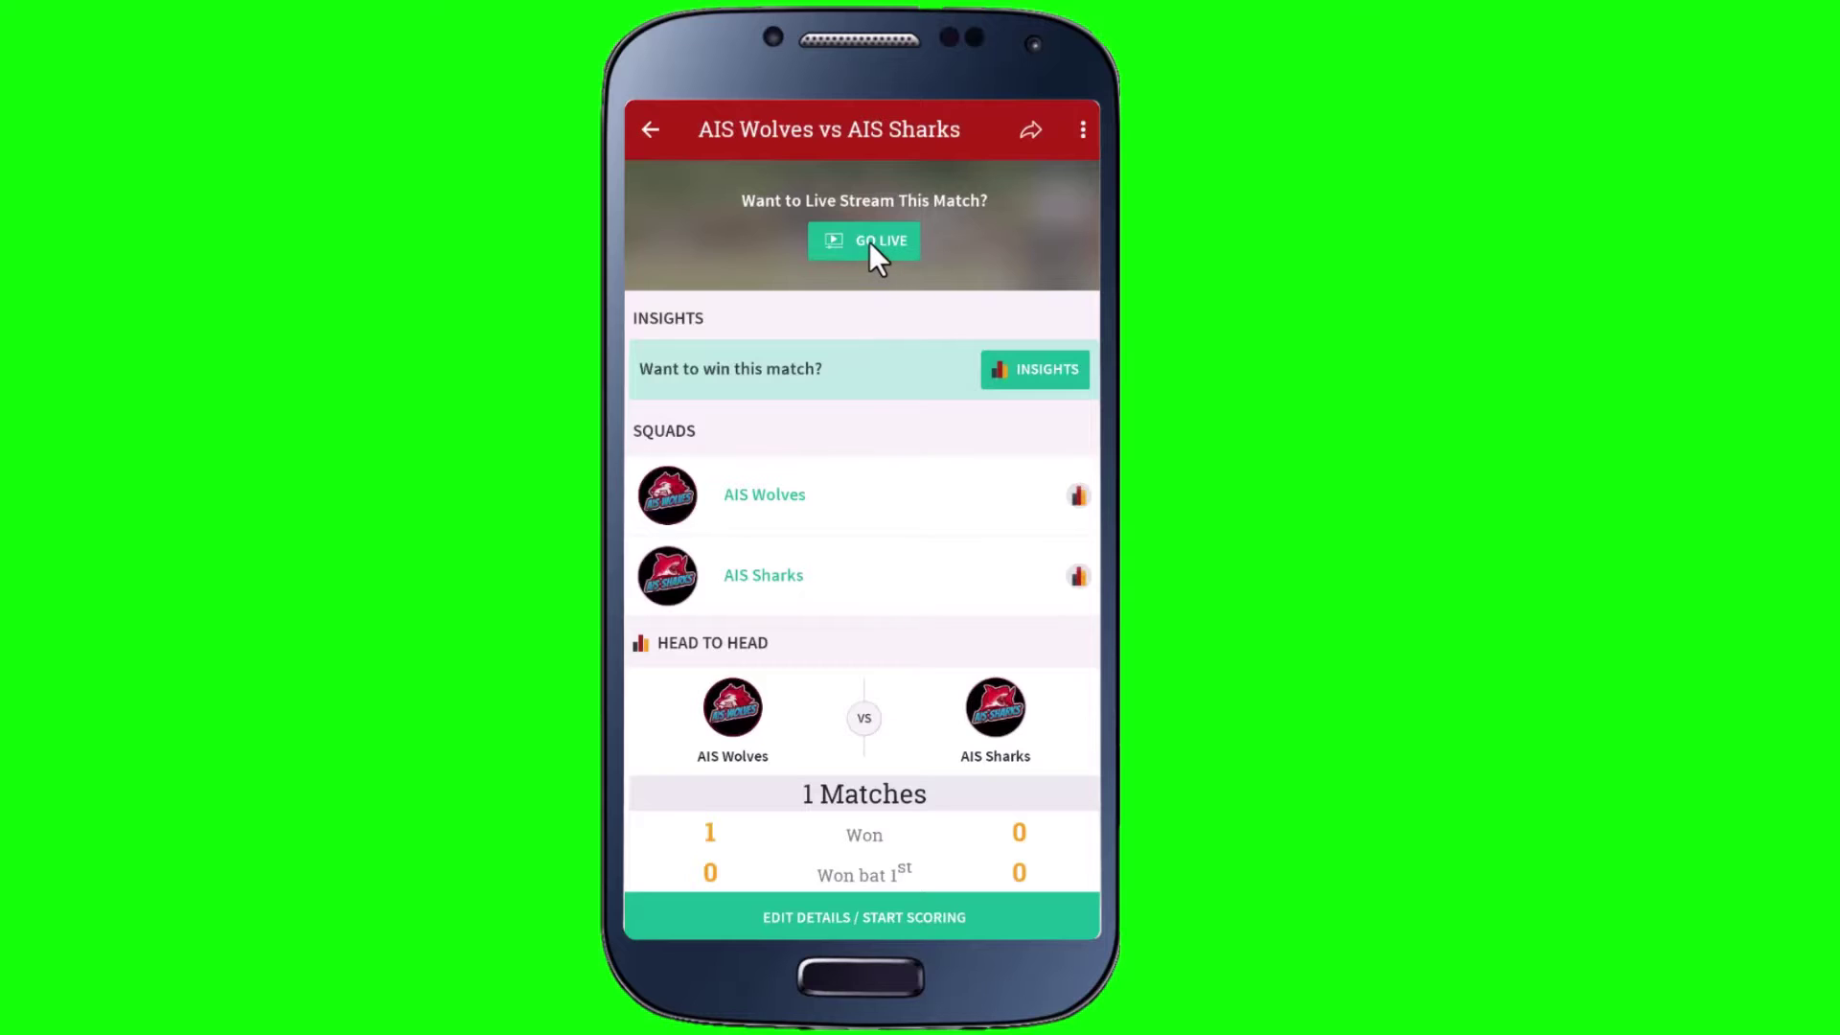
left_click(870, 242)
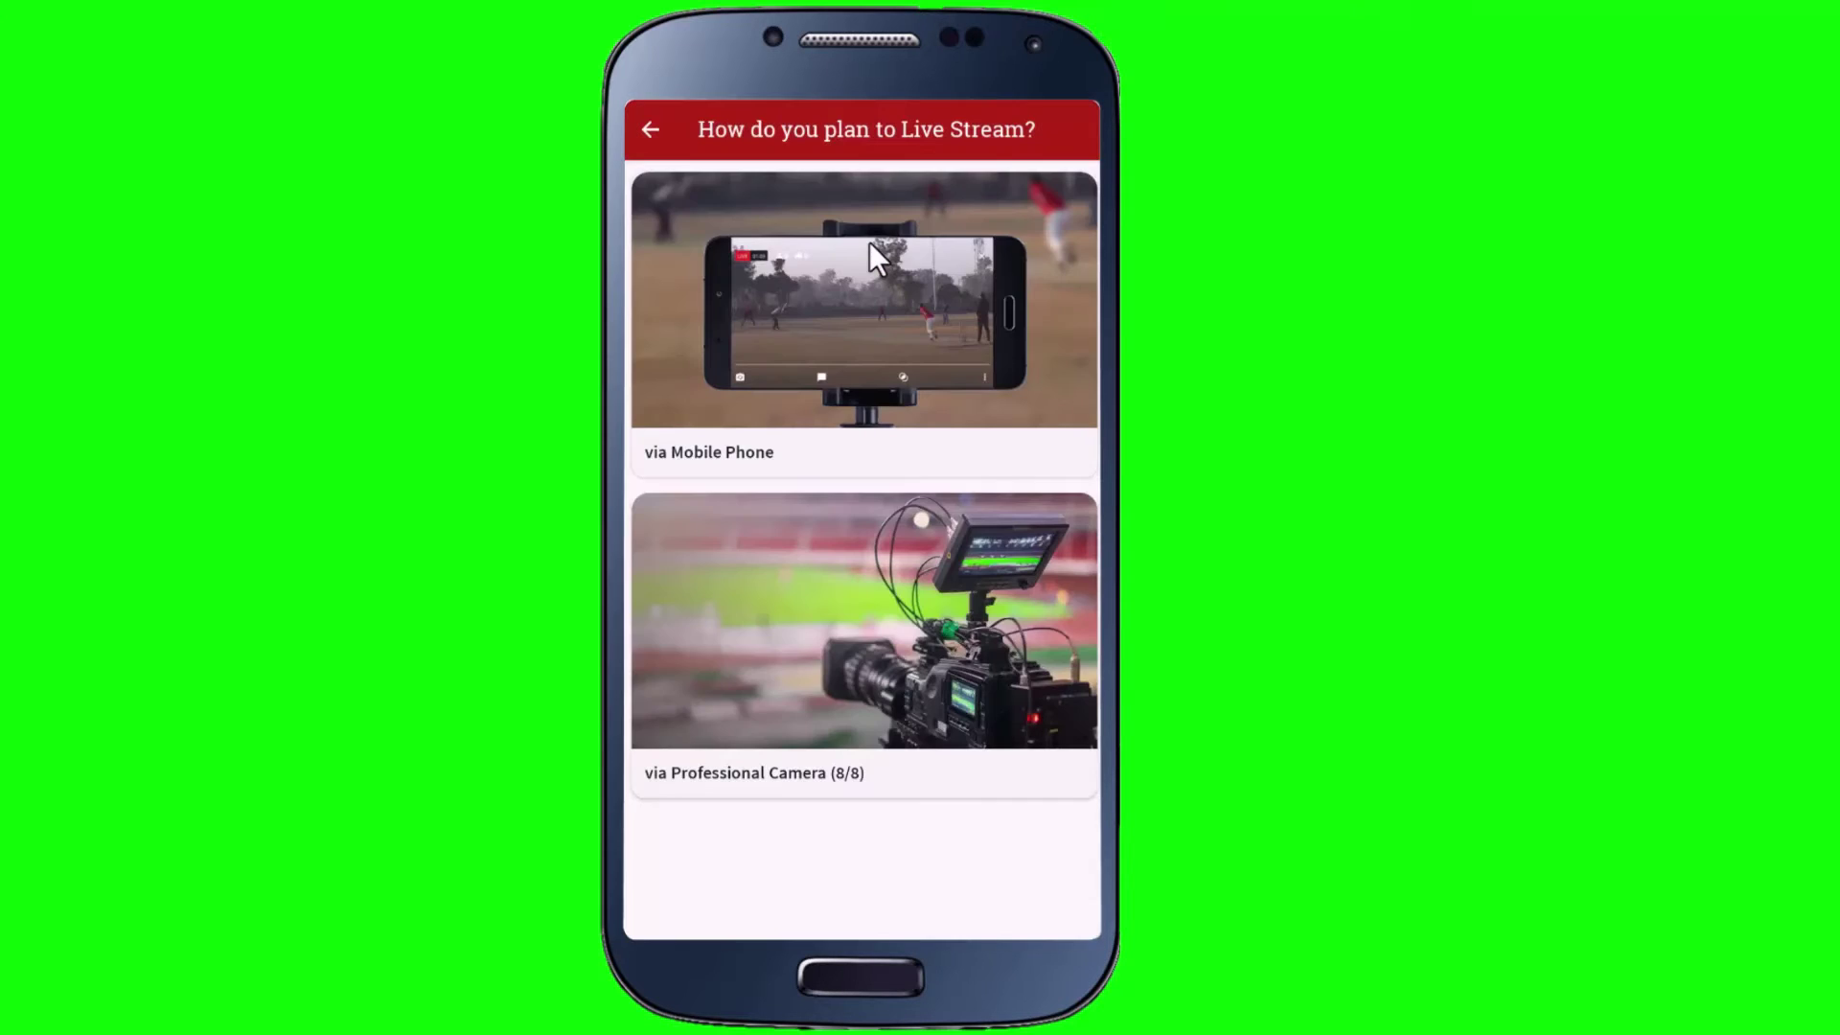
left_click(826, 664)
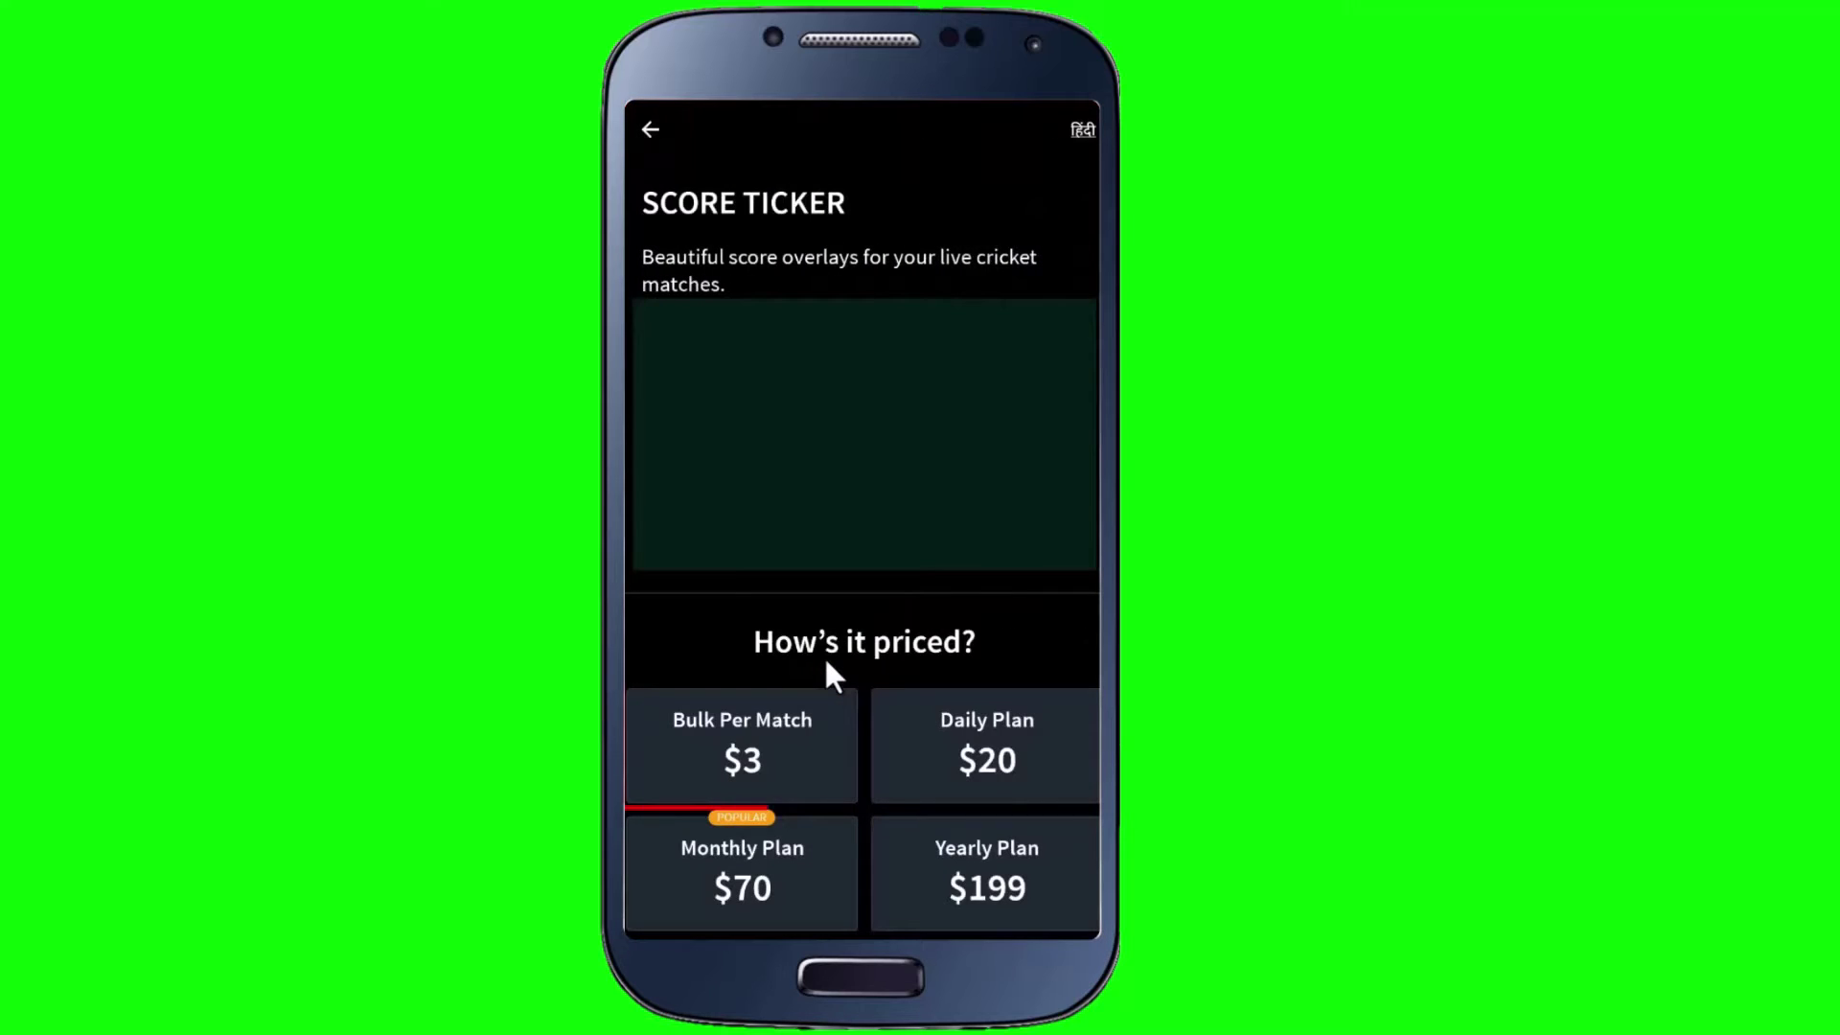
left_click(774, 753)
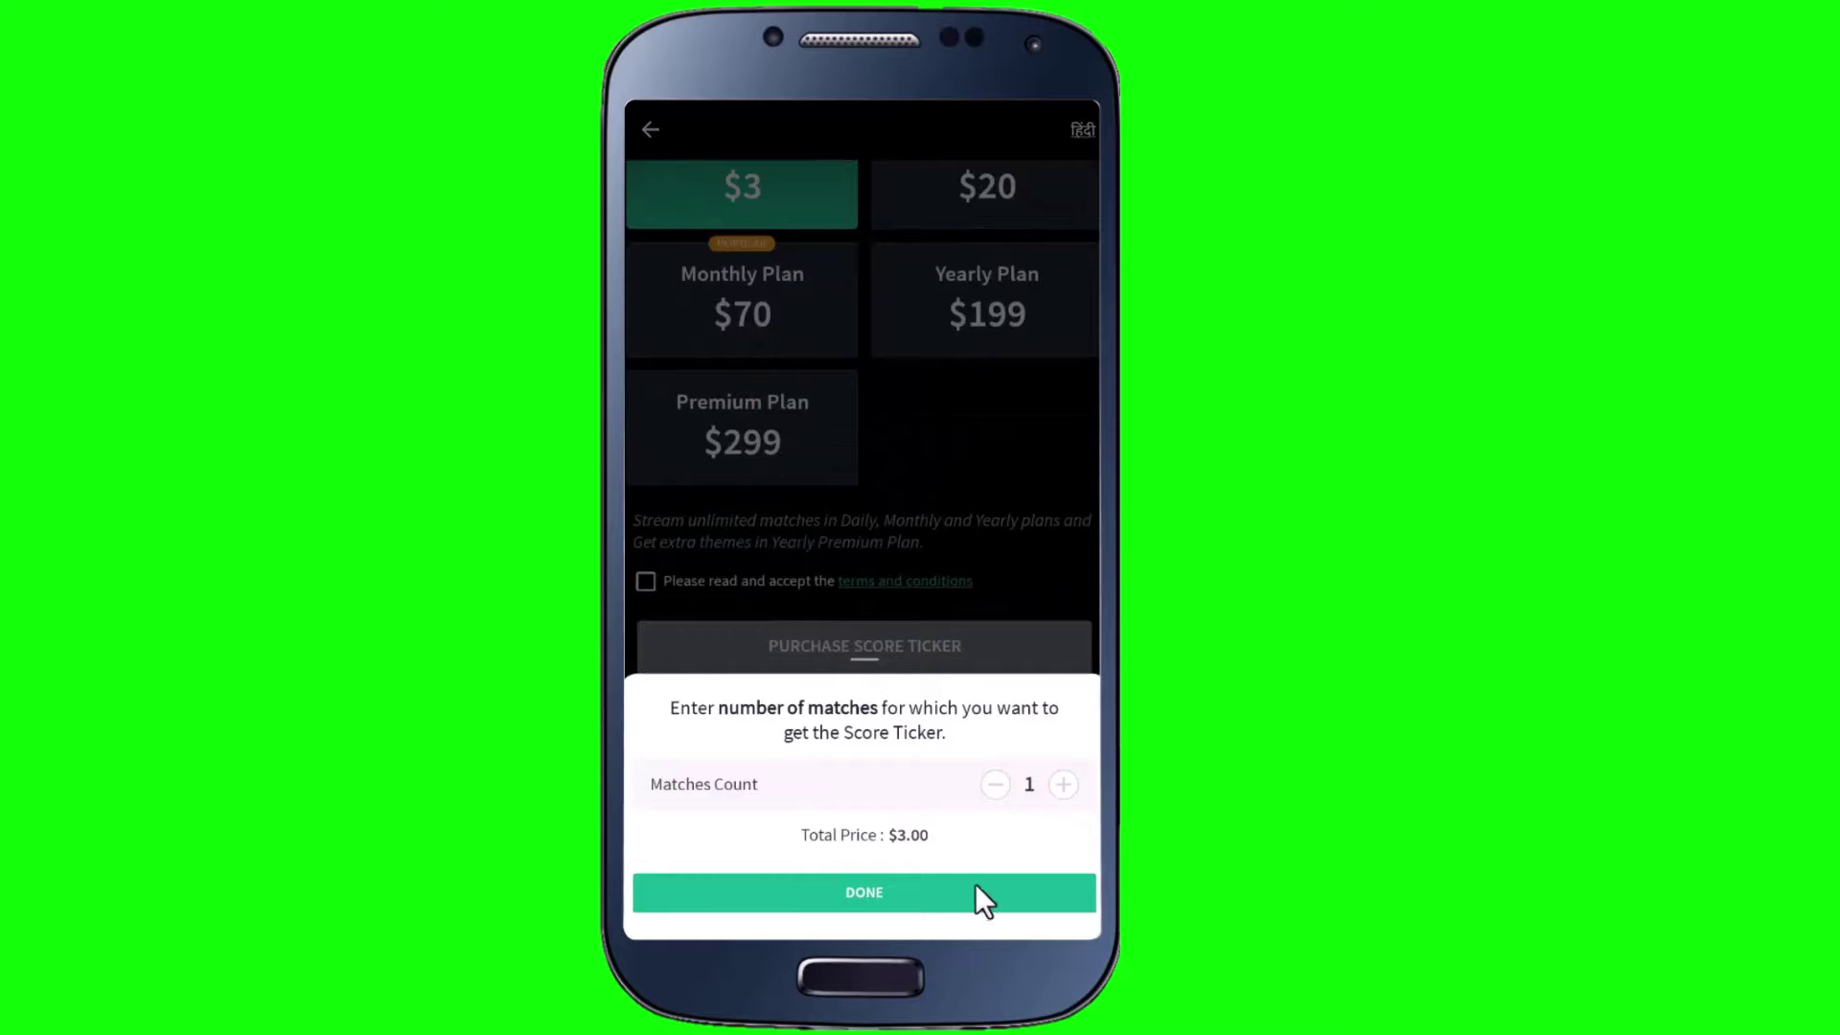
Set the Score Ticker to 1 match, accept the terms, and confirm the purchase
left_click(956, 912)
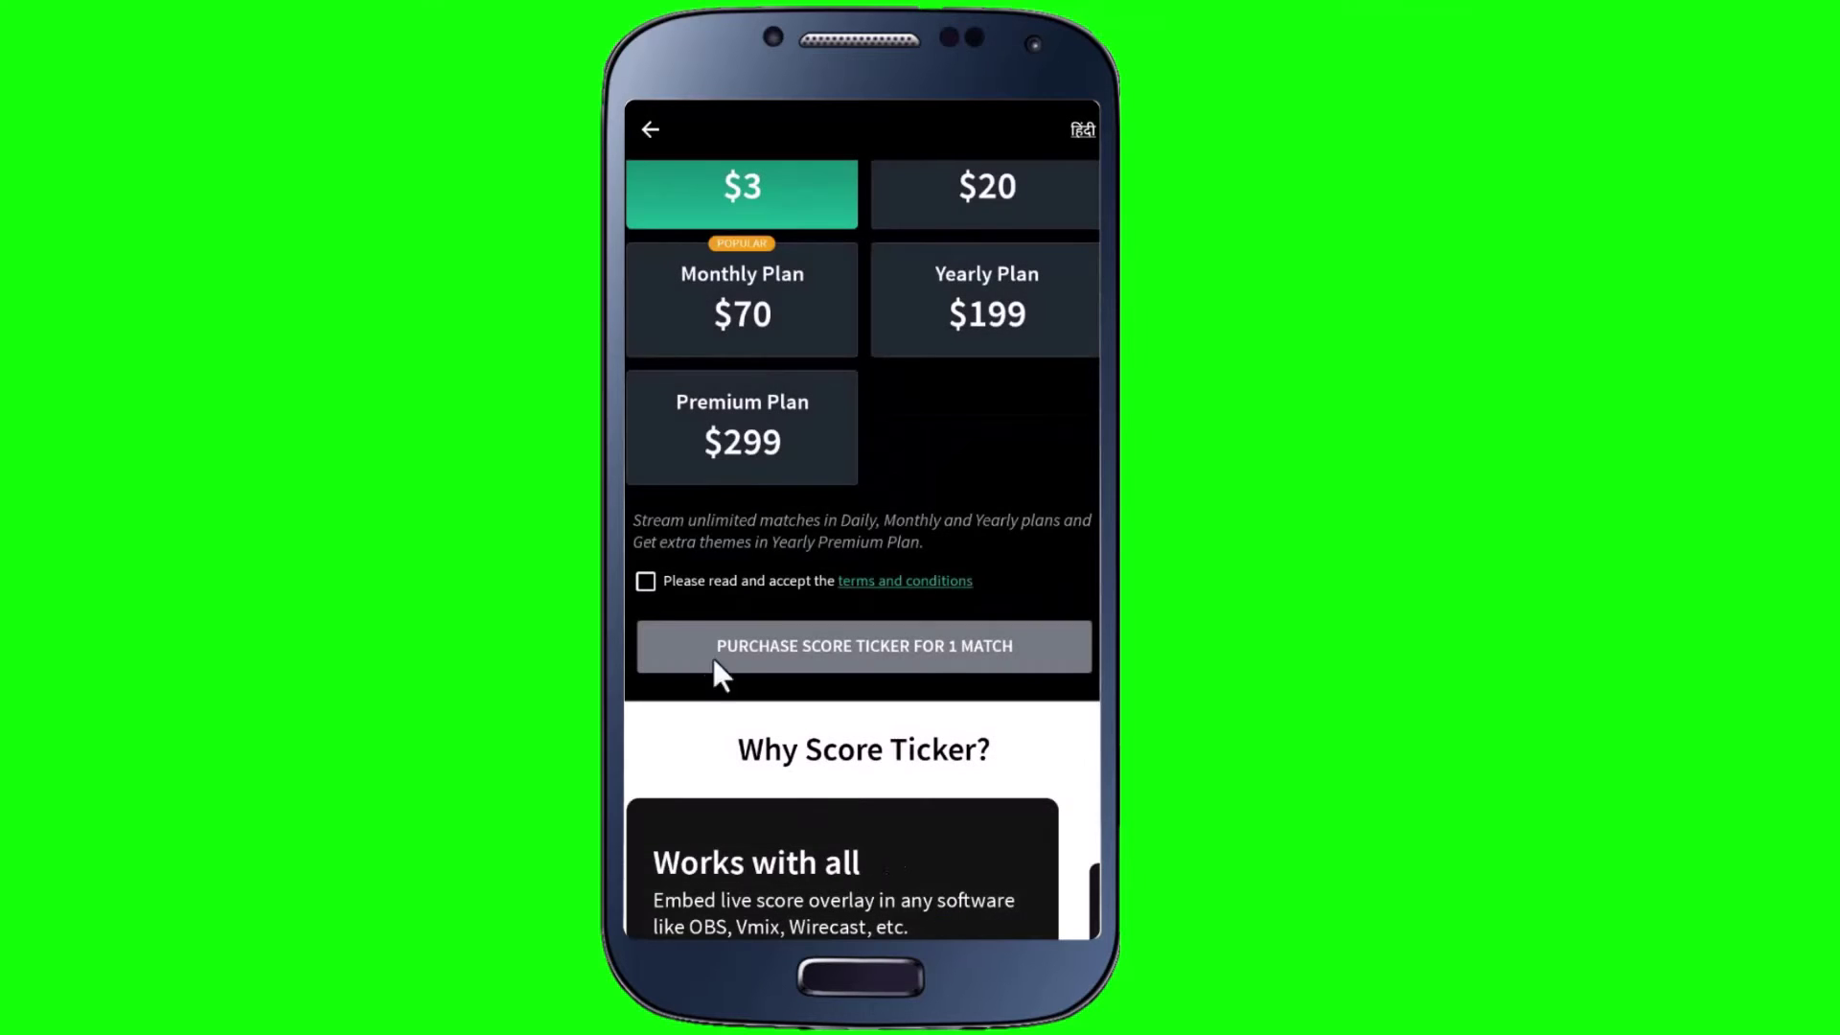
left_click(646, 582)
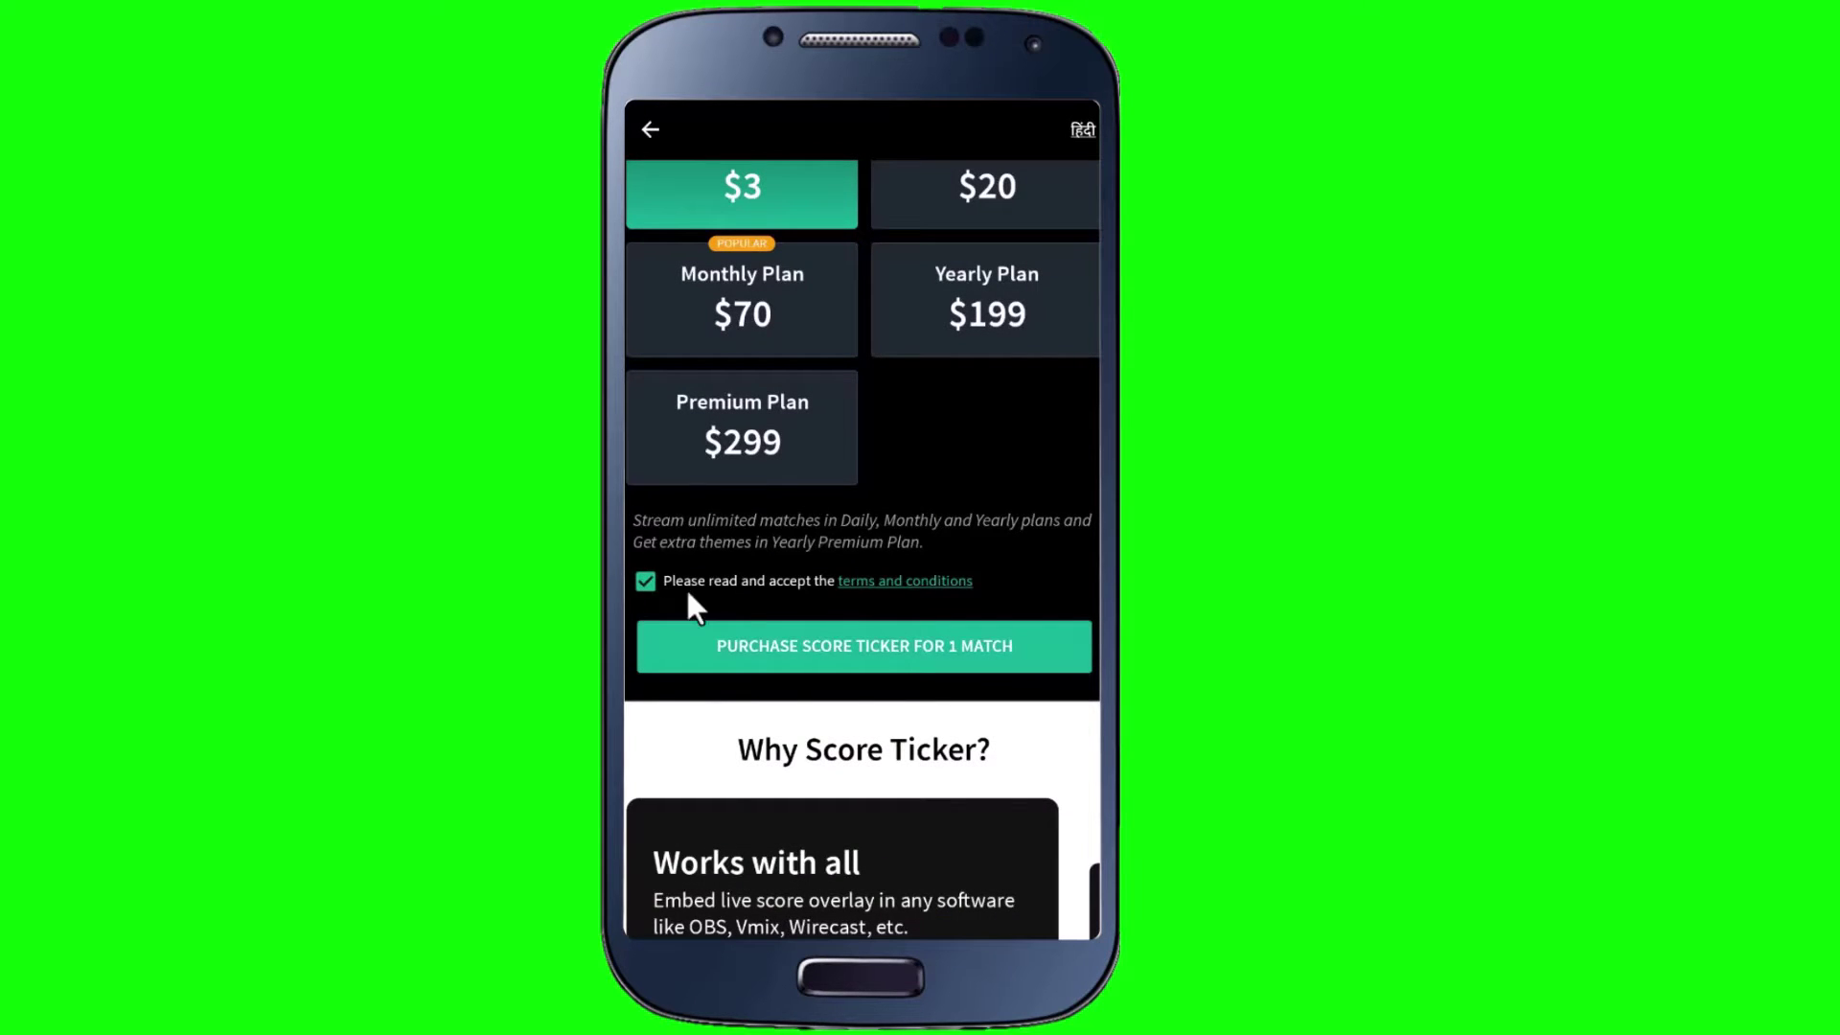
left_click(889, 653)
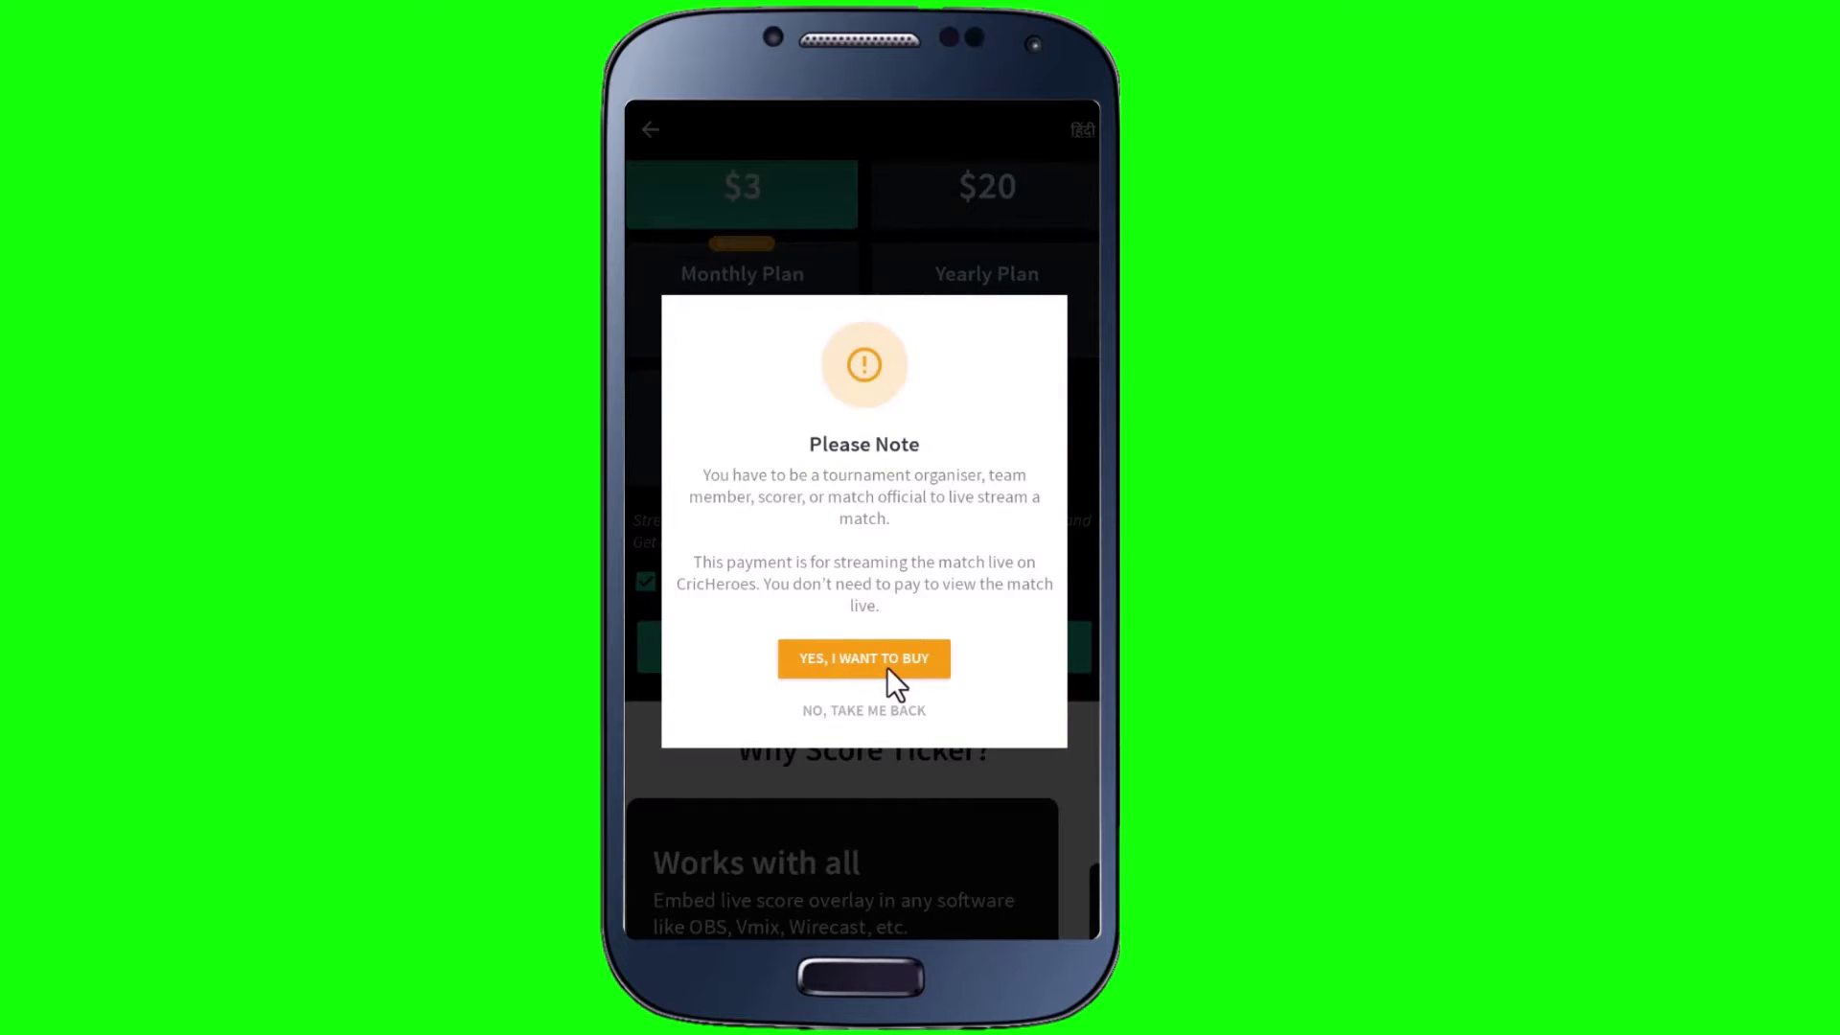
left_click(865, 659)
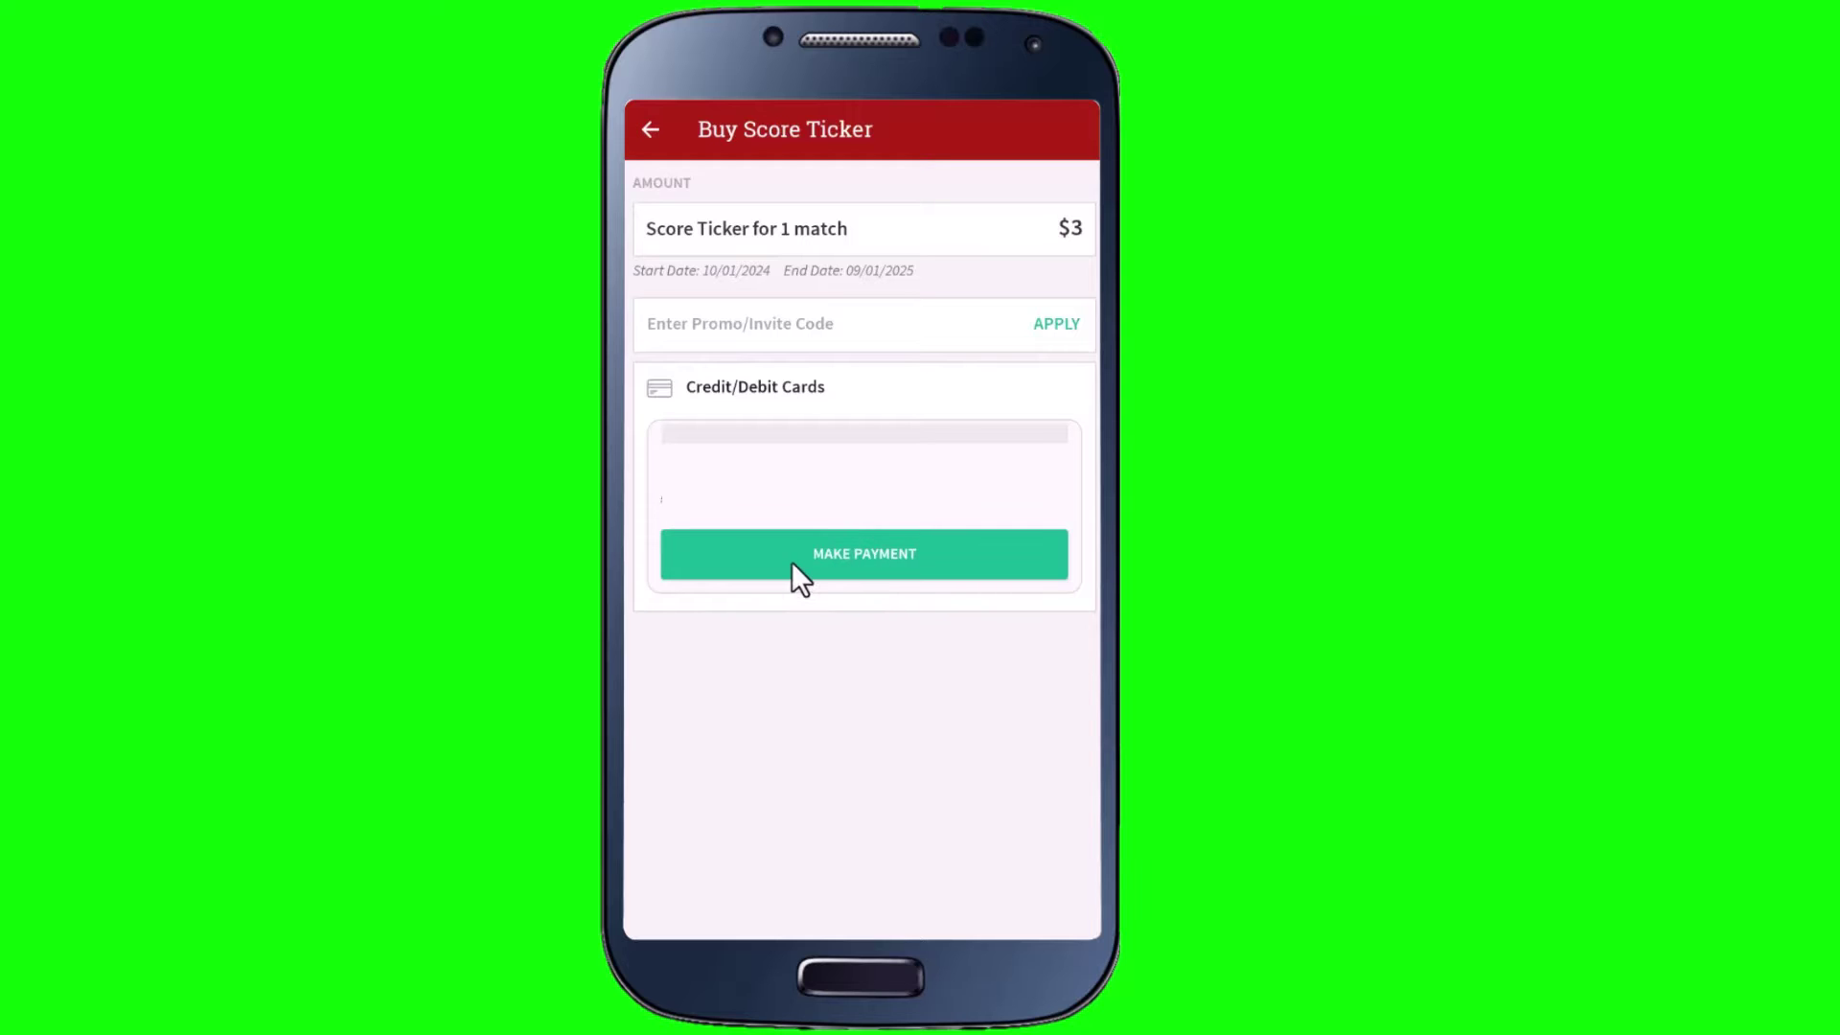
Pay SR 12.38 through Razorpay and submit the bank verification code
left_click(845, 561)
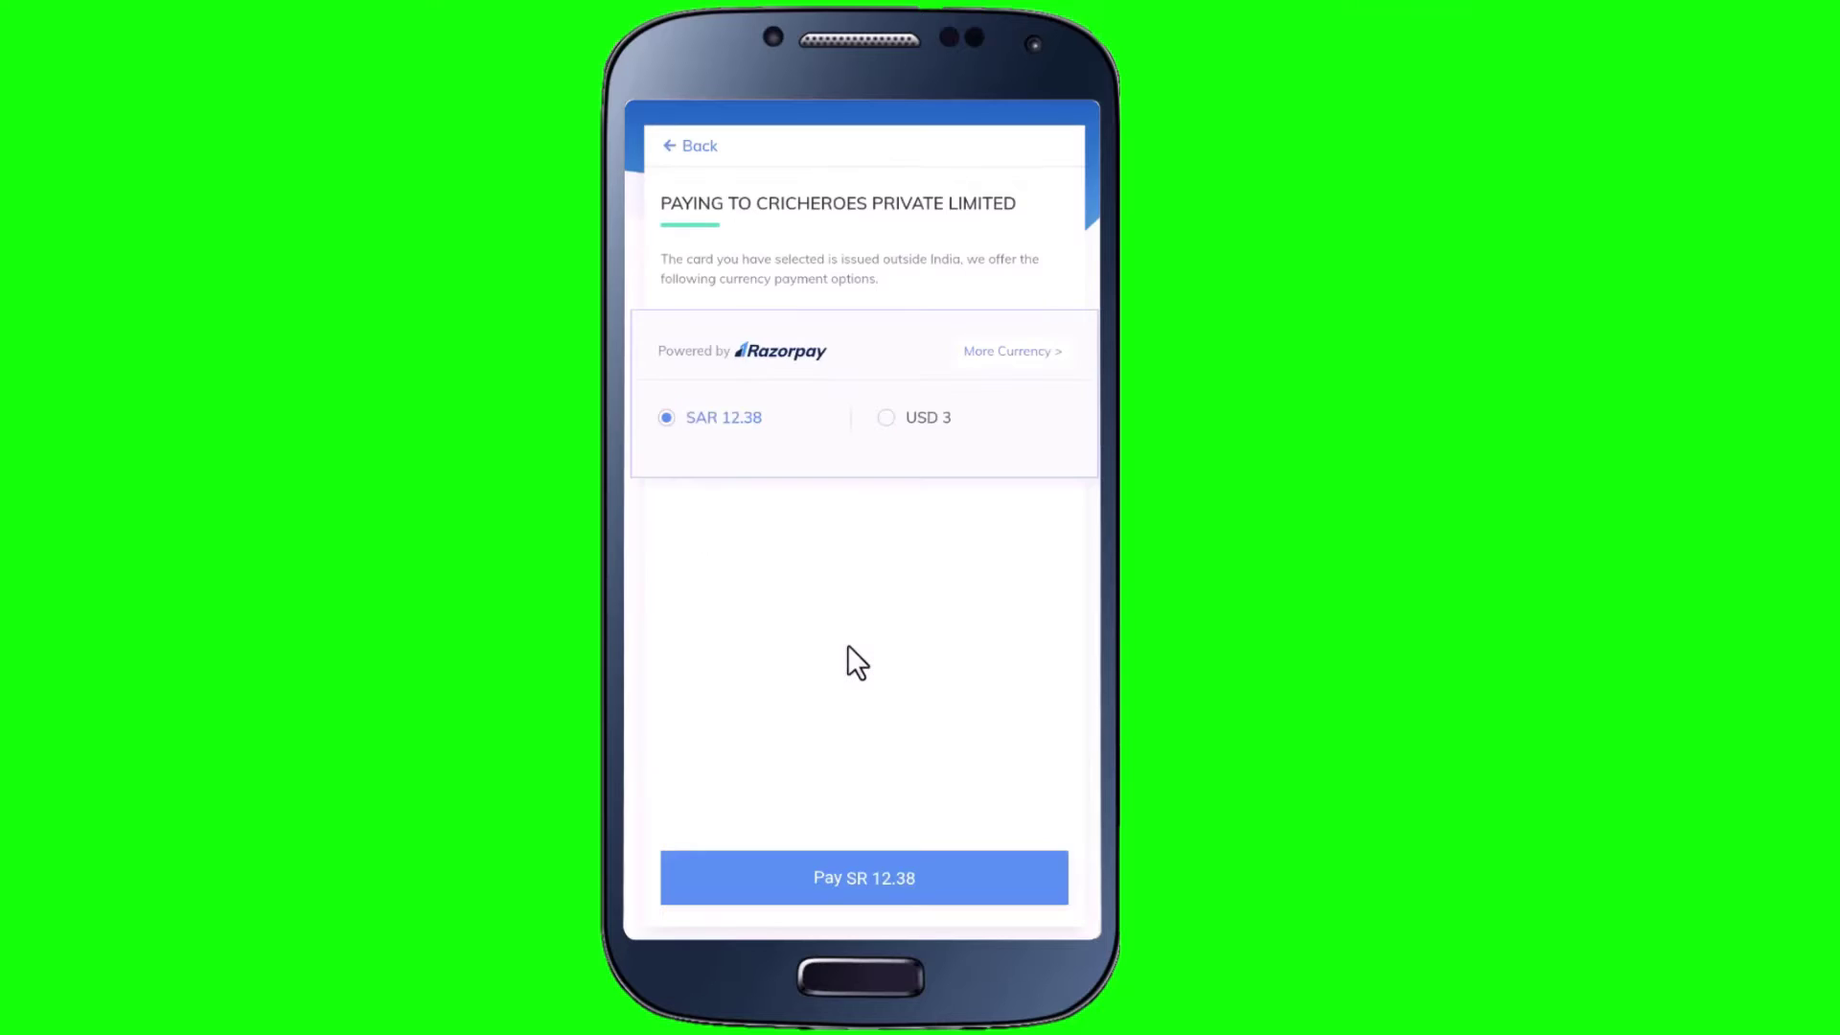
left_click(895, 890)
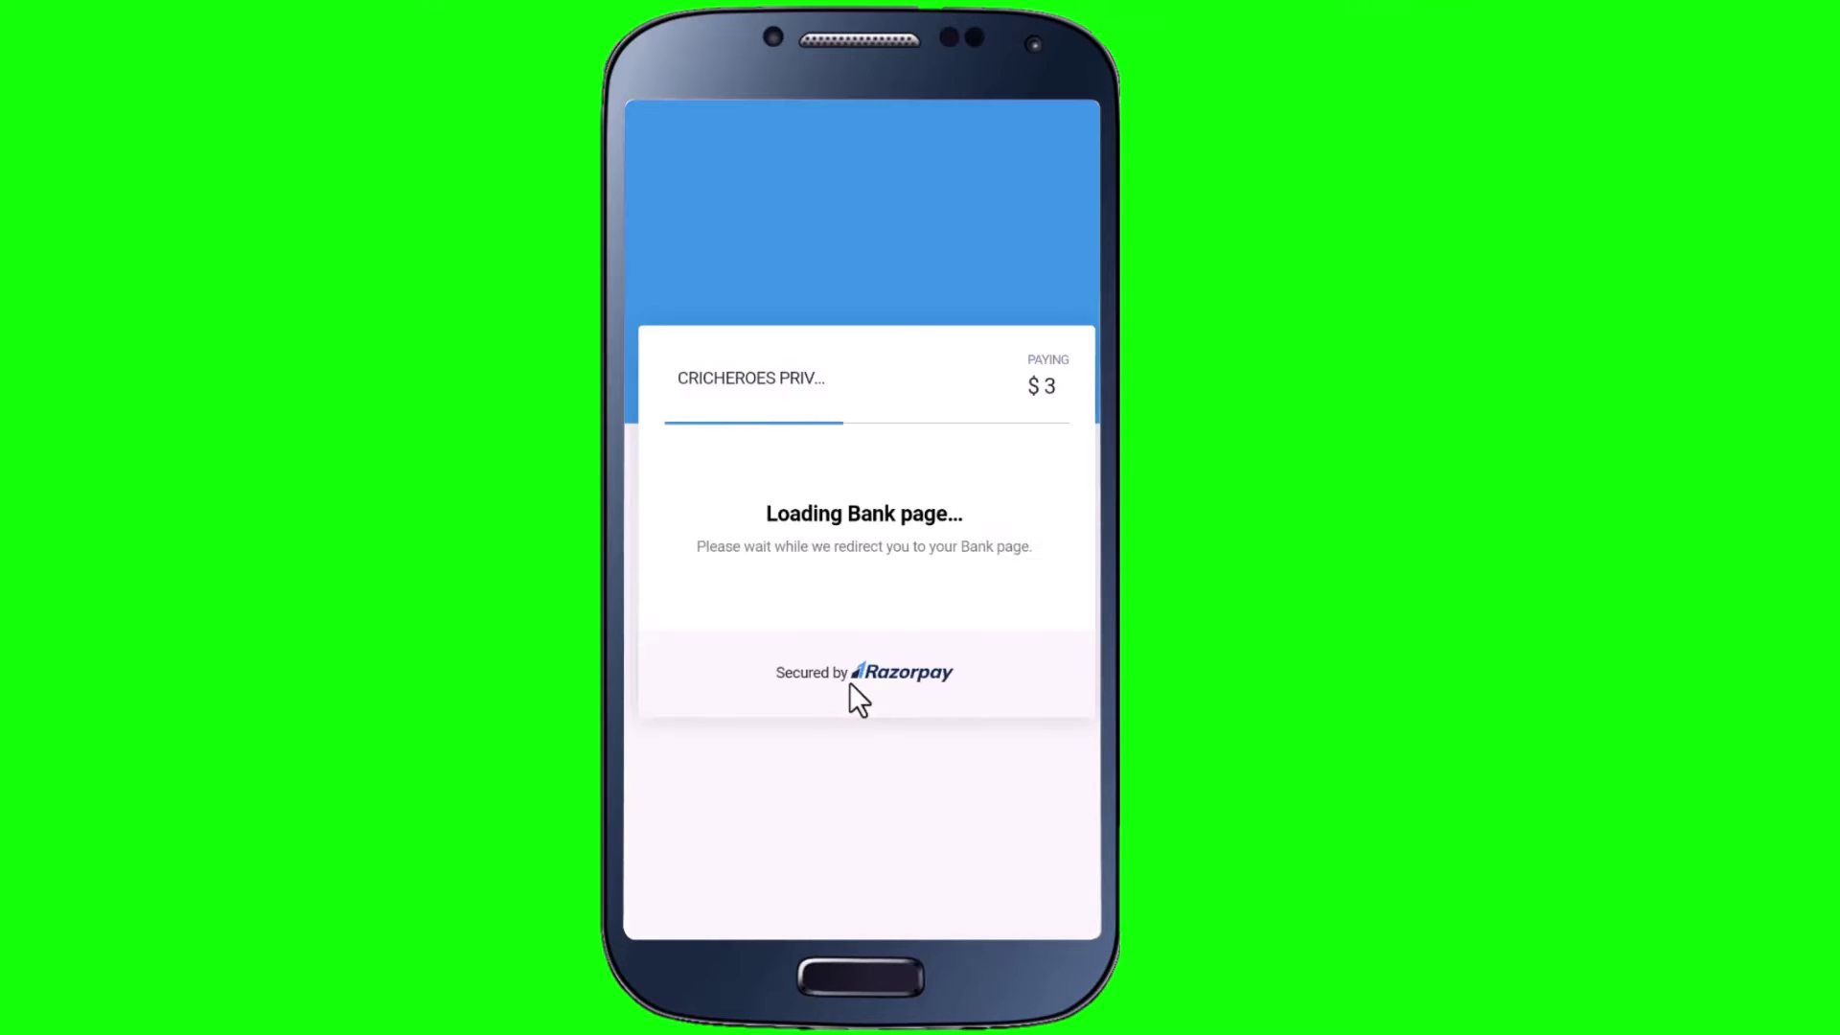
left_click(917, 407)
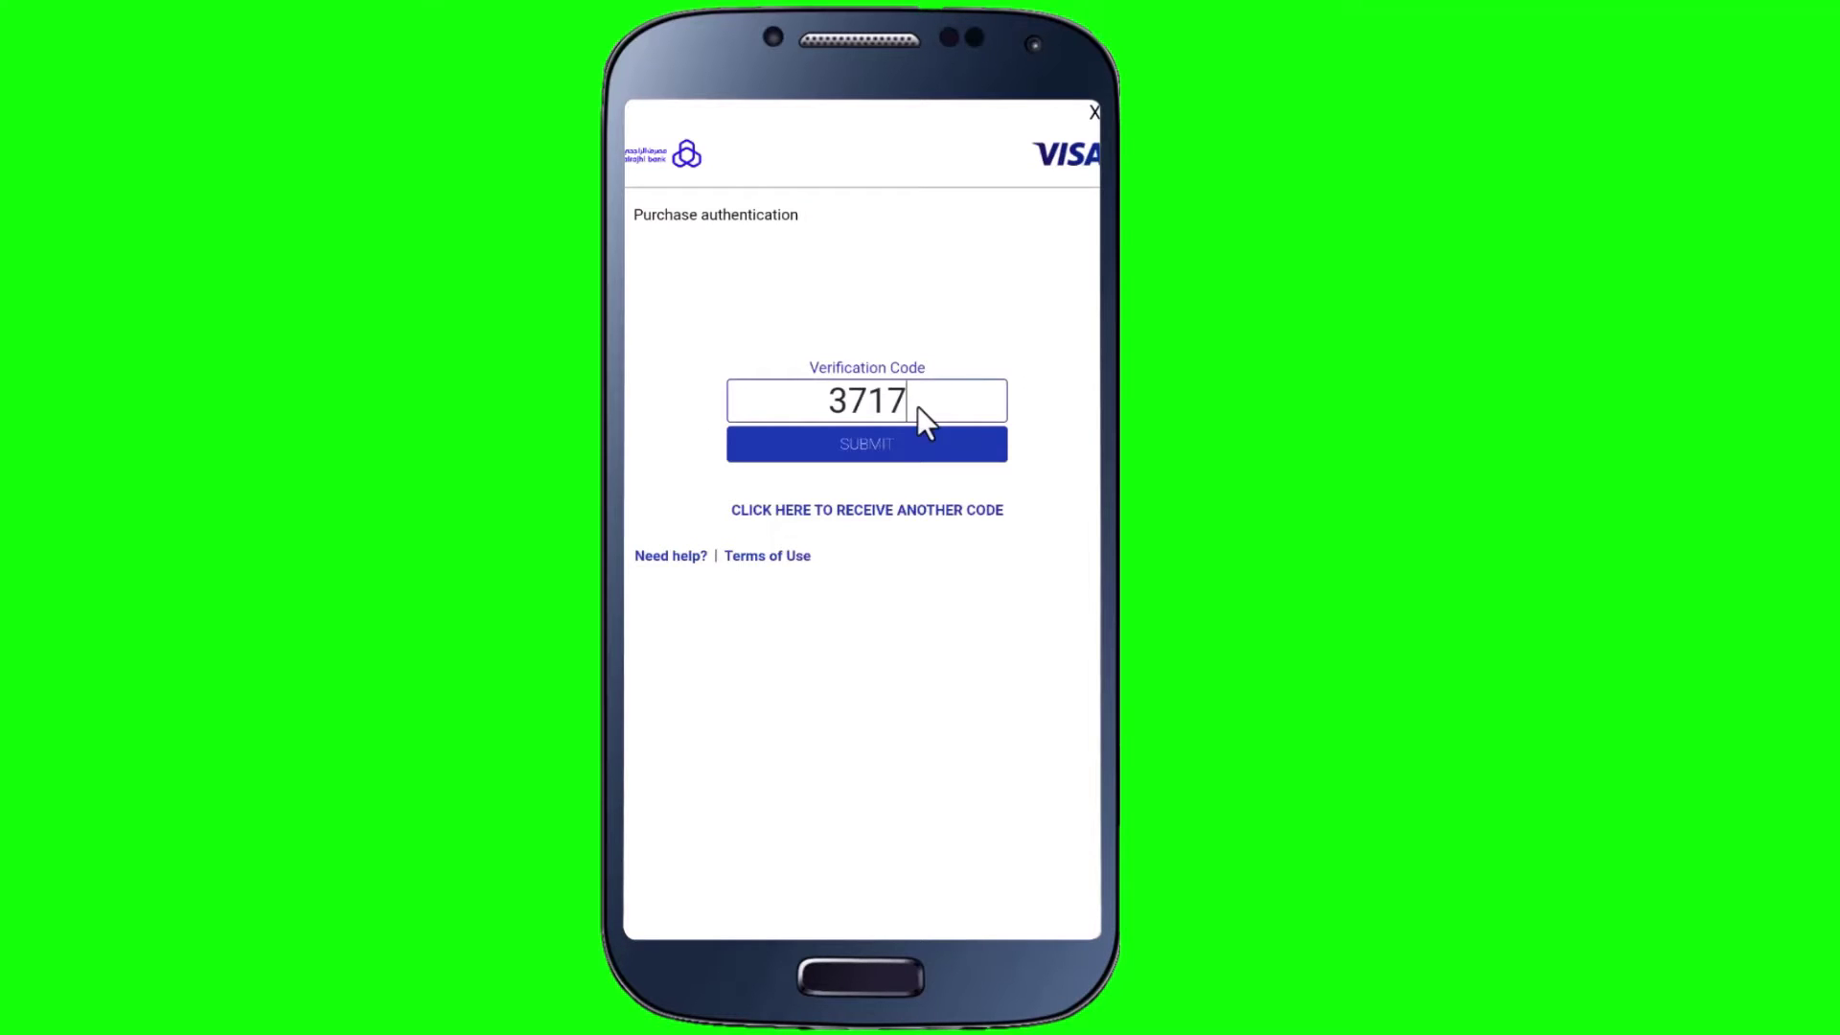
left_click(912, 454)
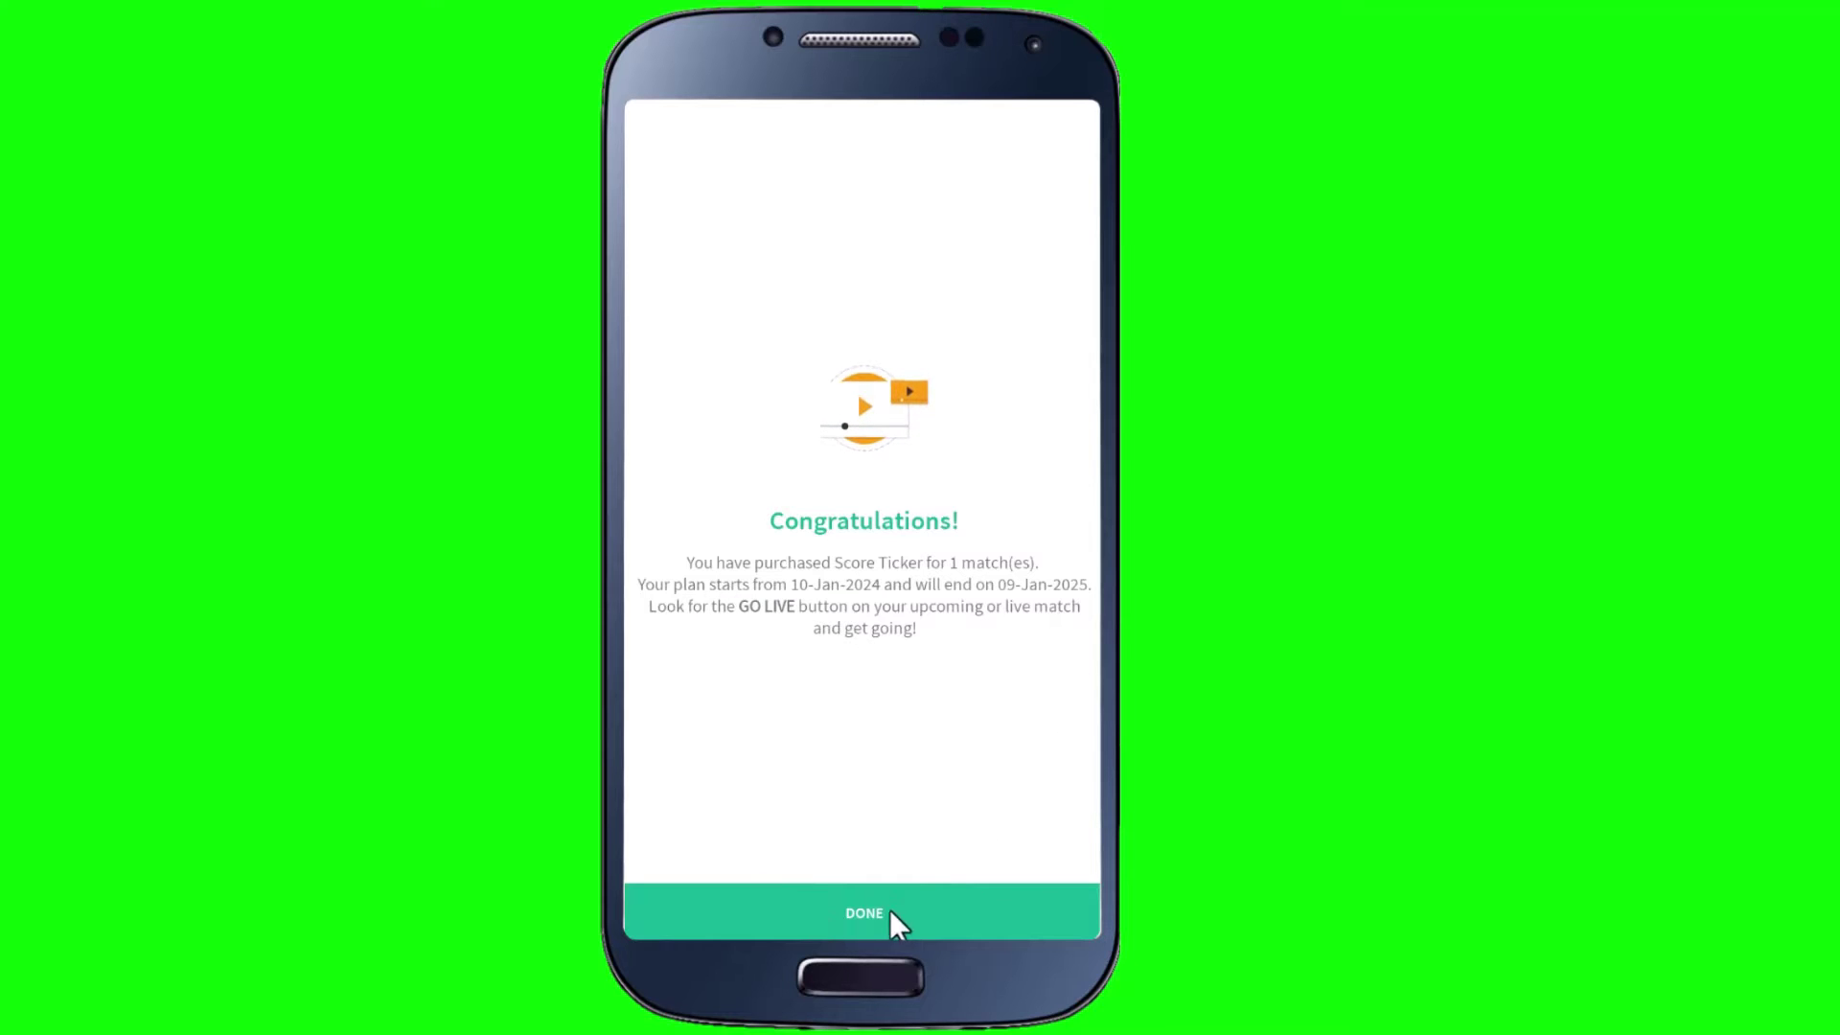
Select the Glass Theme for the Score Ticker and continue to its usage instructions
left_click(953, 913)
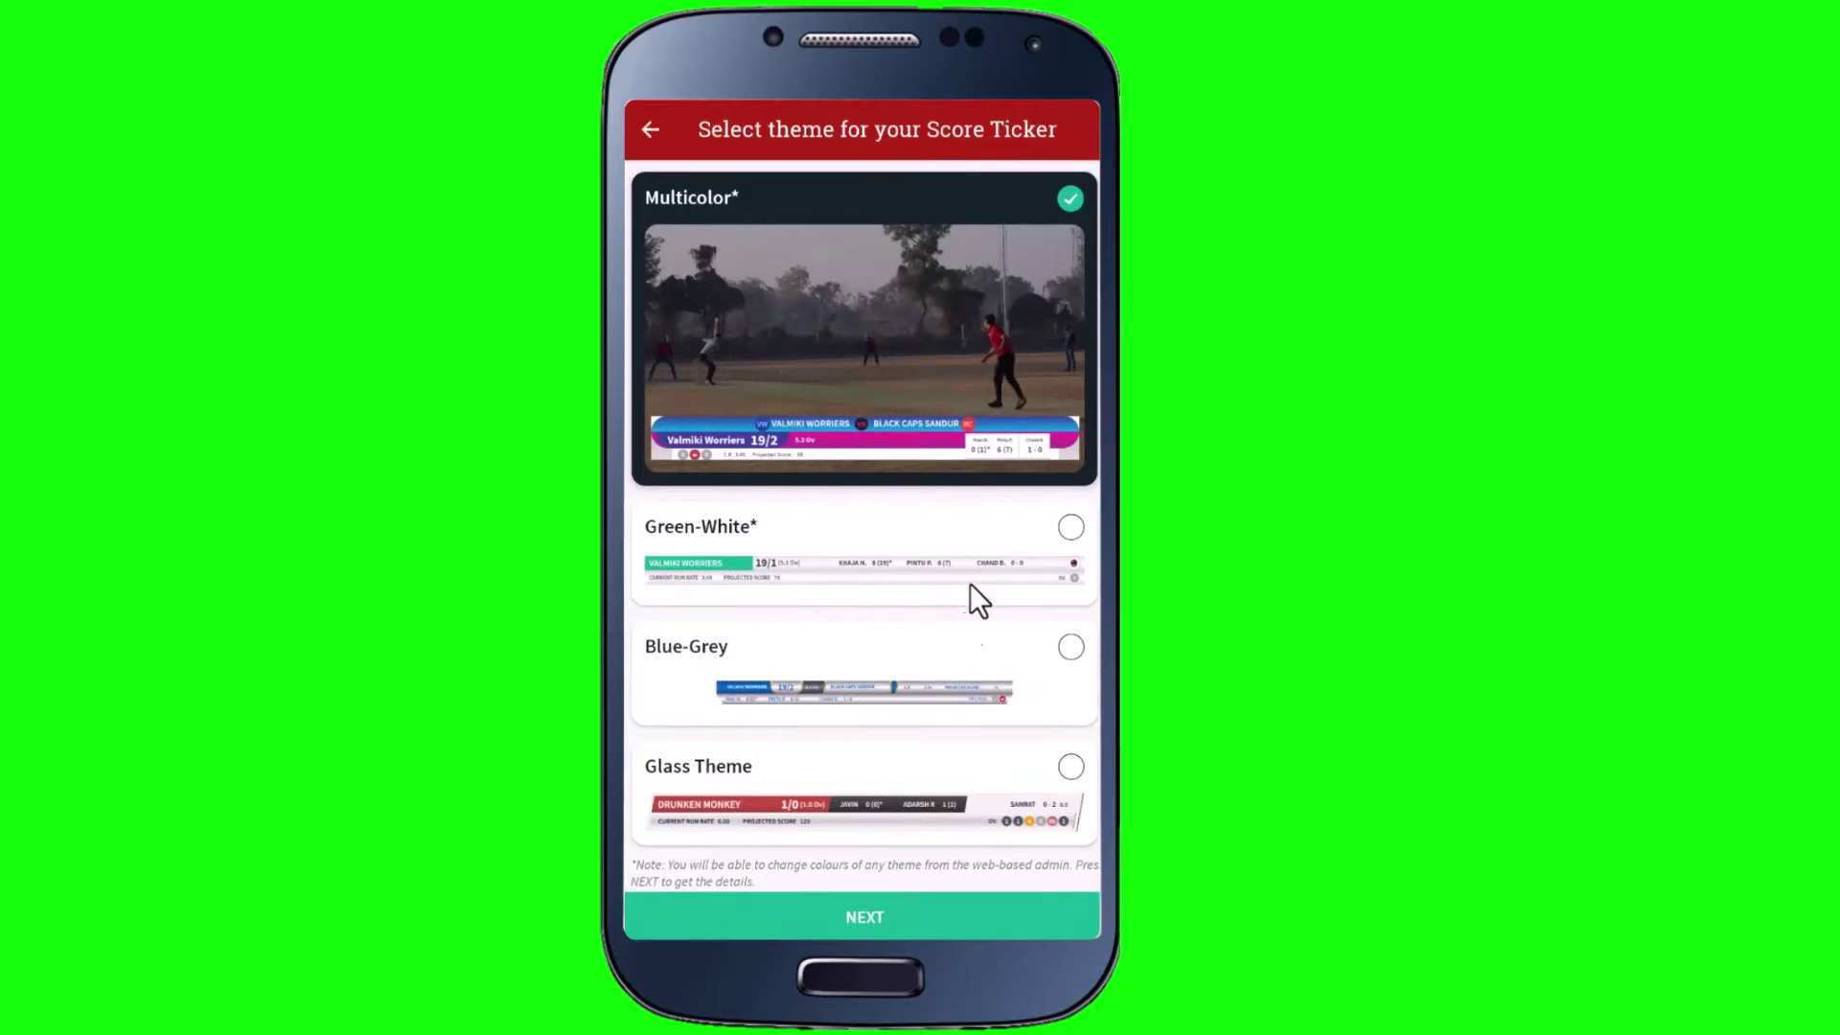
left_click_drag(876, 648, 879, 414)
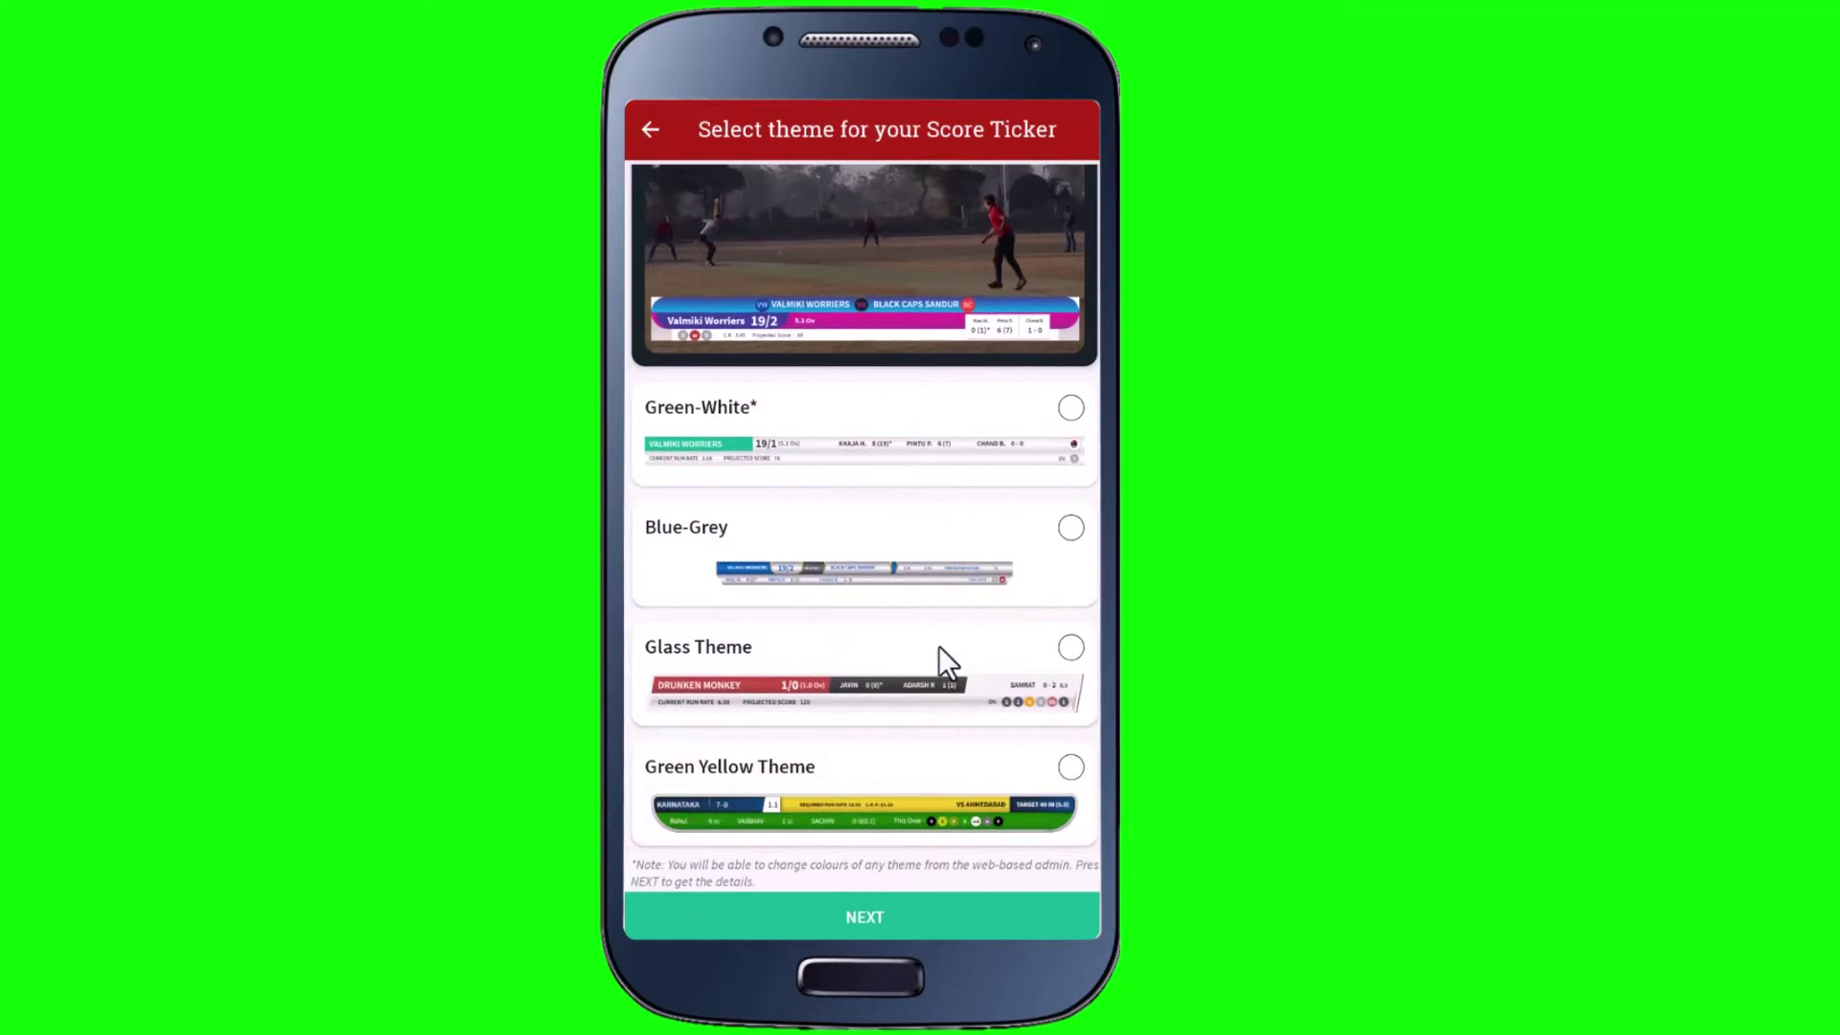
left_click(1071, 648)
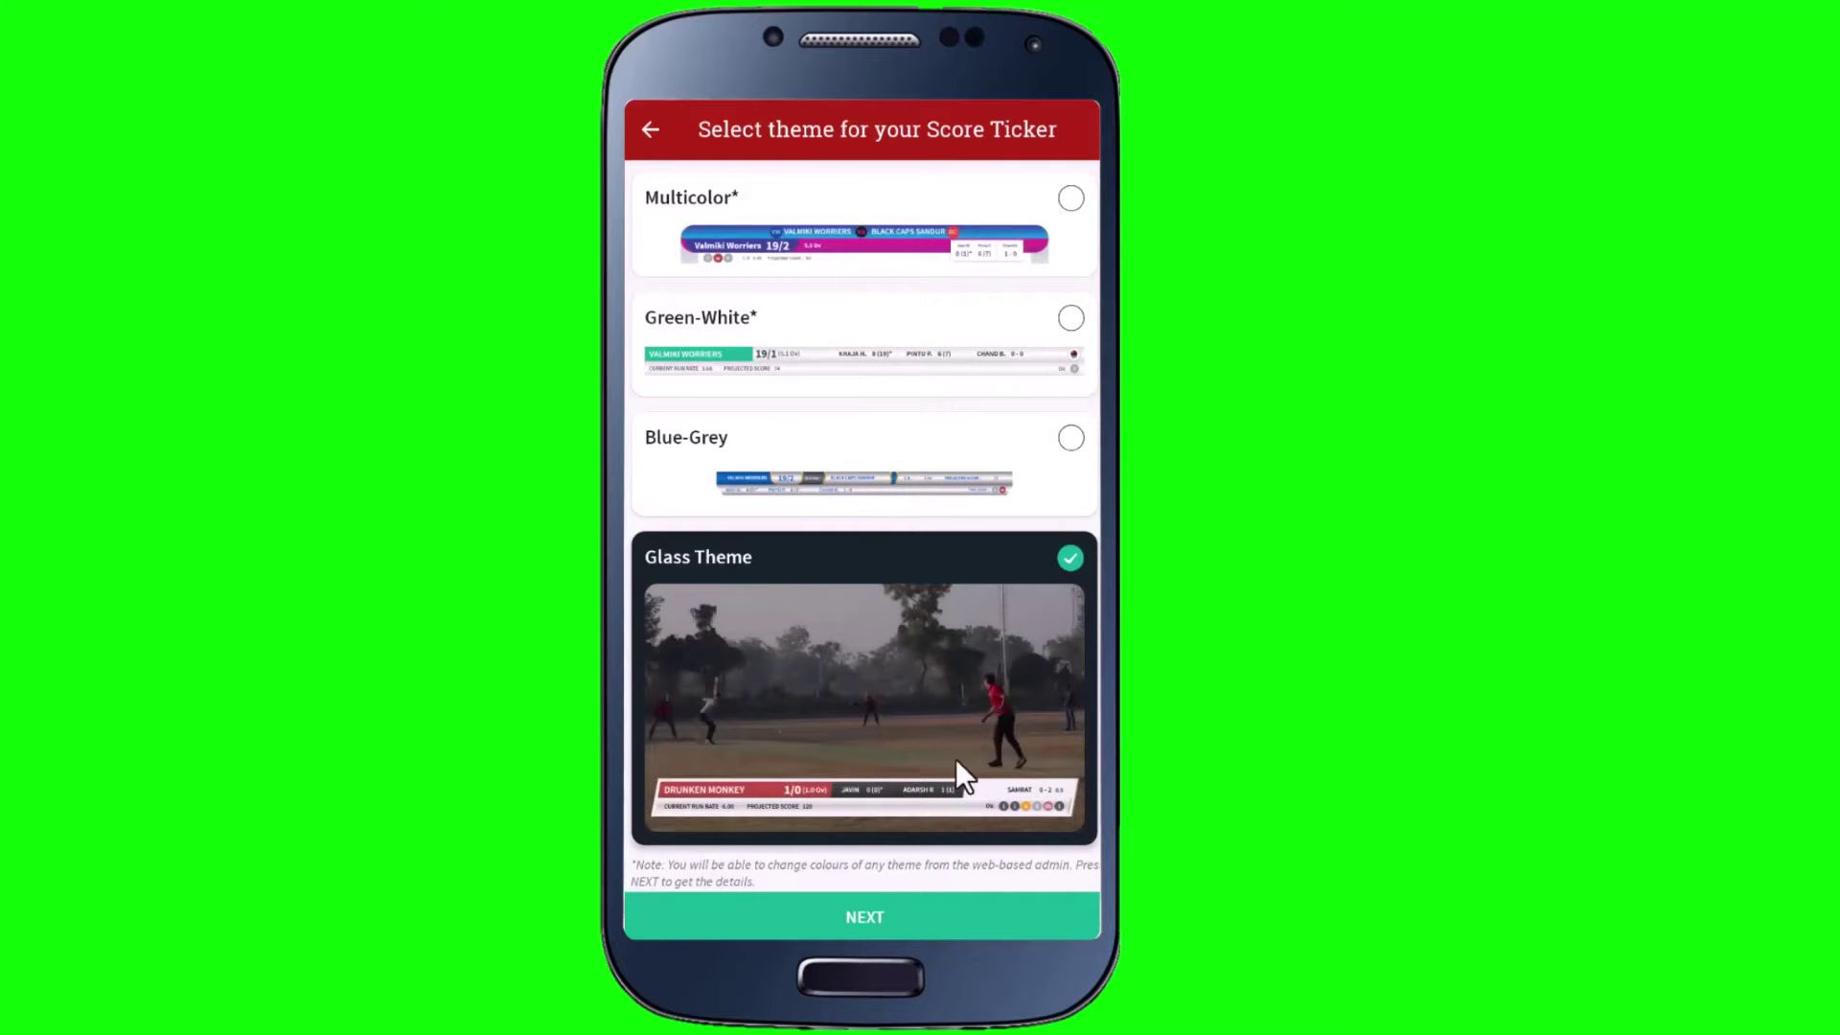
left_click(943, 935)
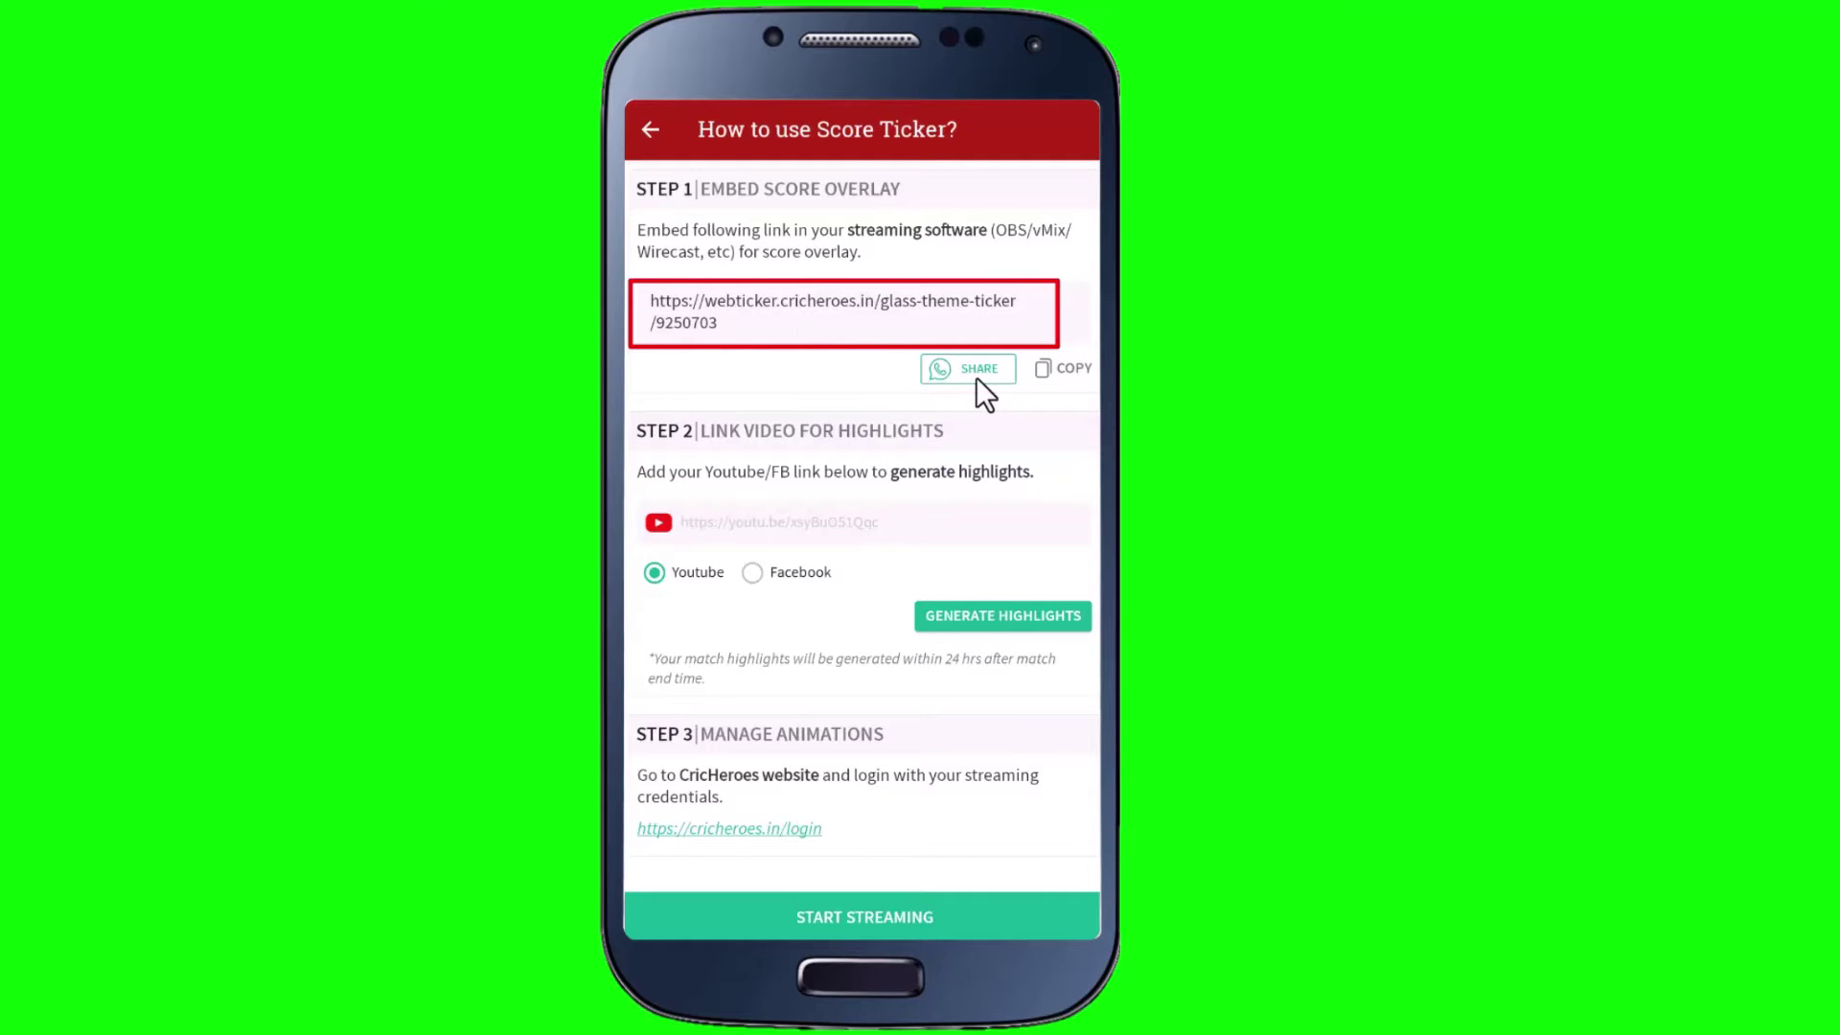
Copy the Step 1 glass-theme overlay URL
left_click(1069, 369)
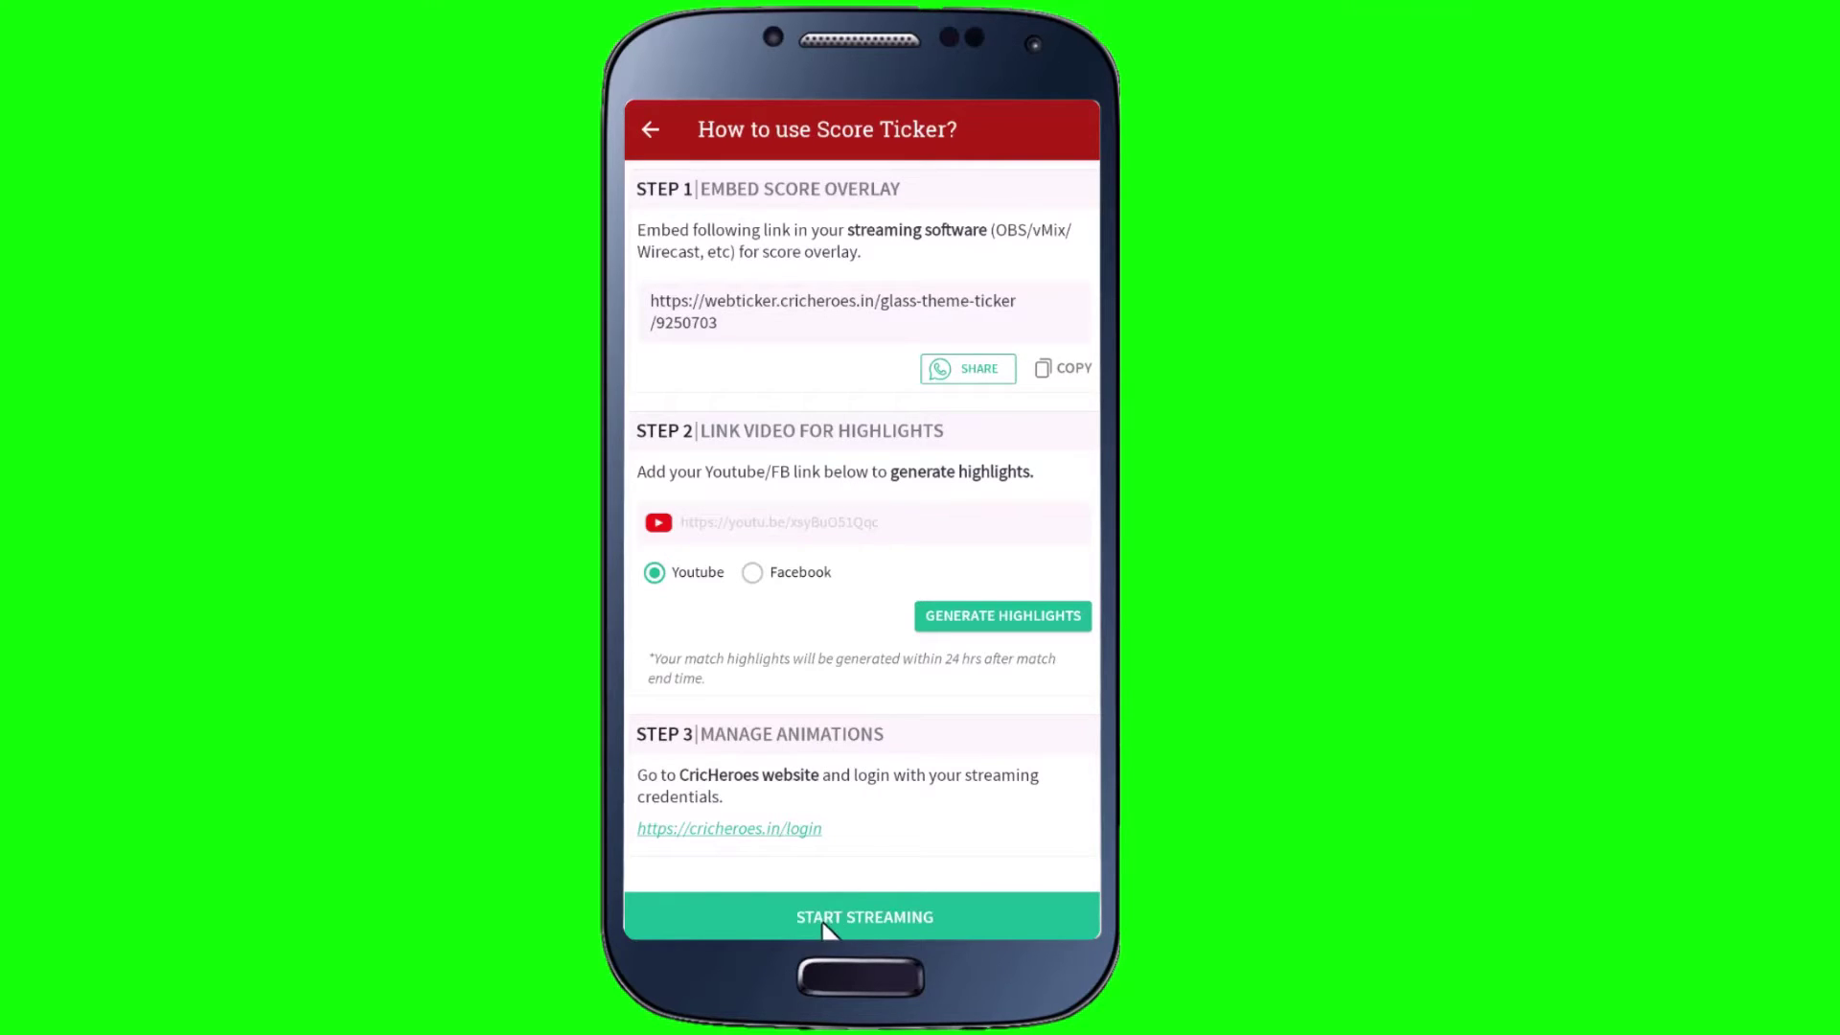
Start streaming and confirm linking the Score Ticker to the AIS Wolves vs AIS Sharks match
left_click(868, 920)
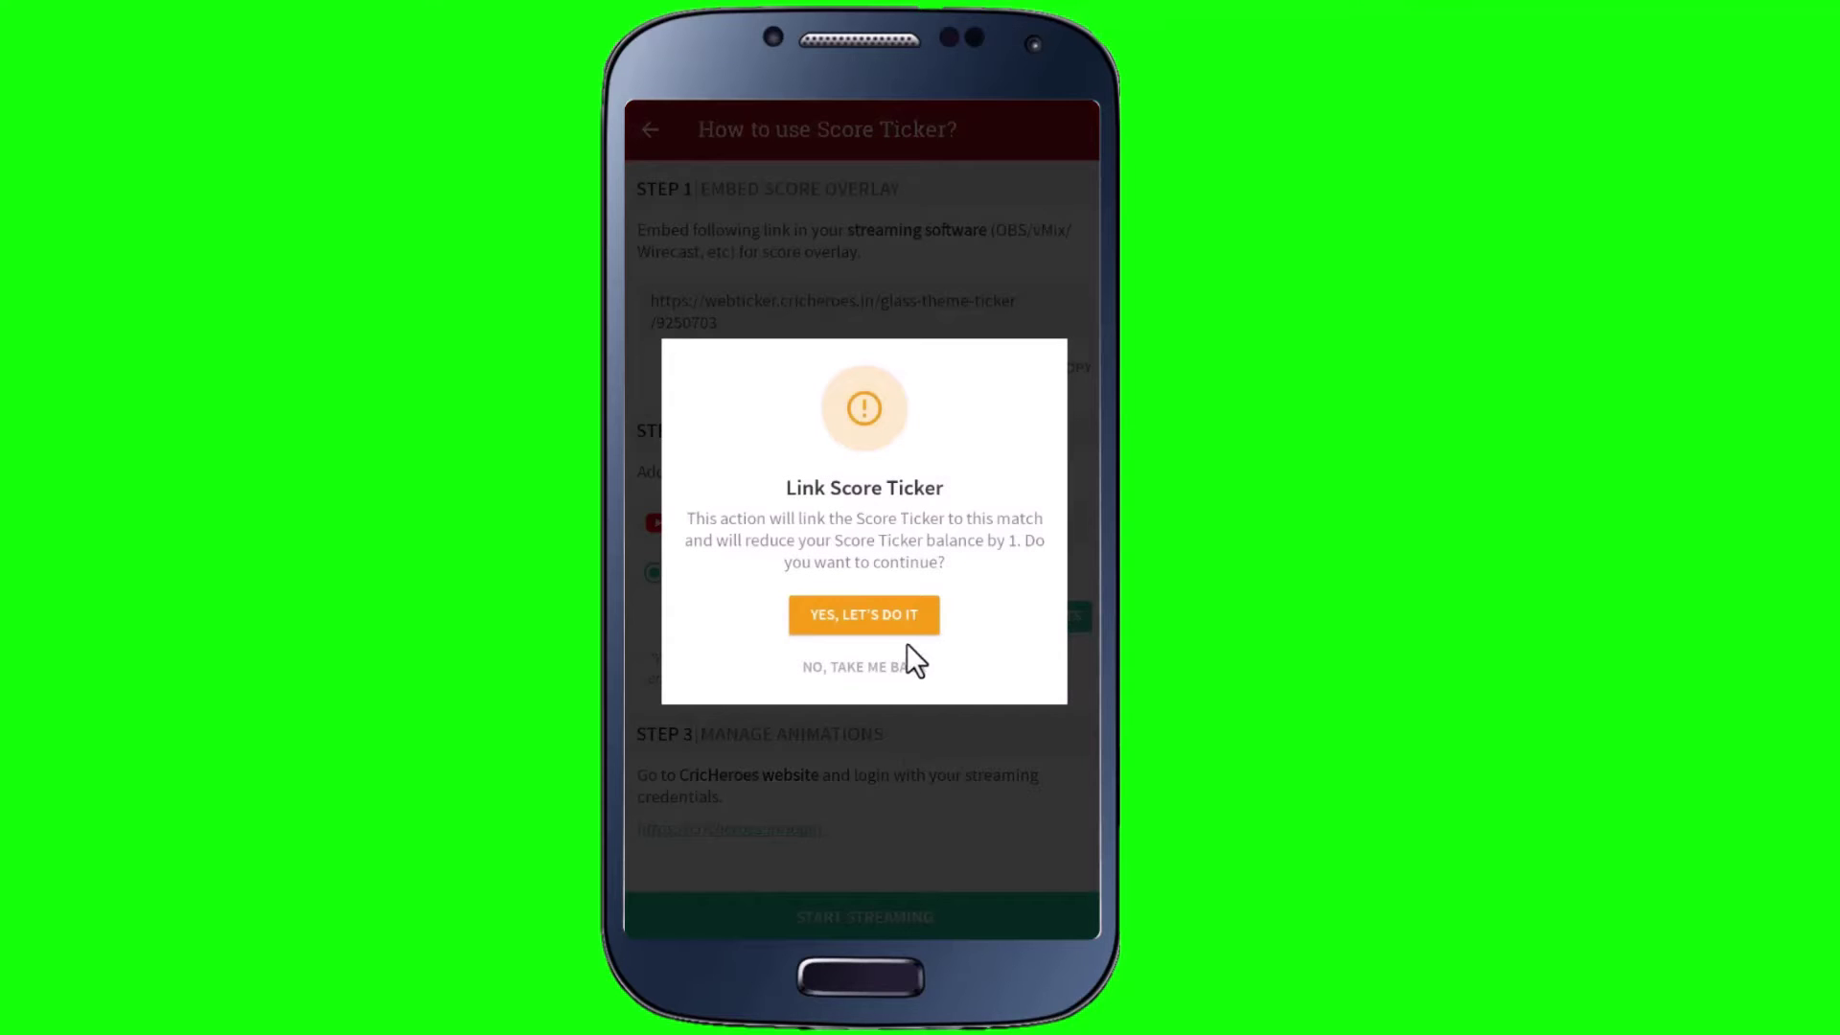
left_click(883, 619)
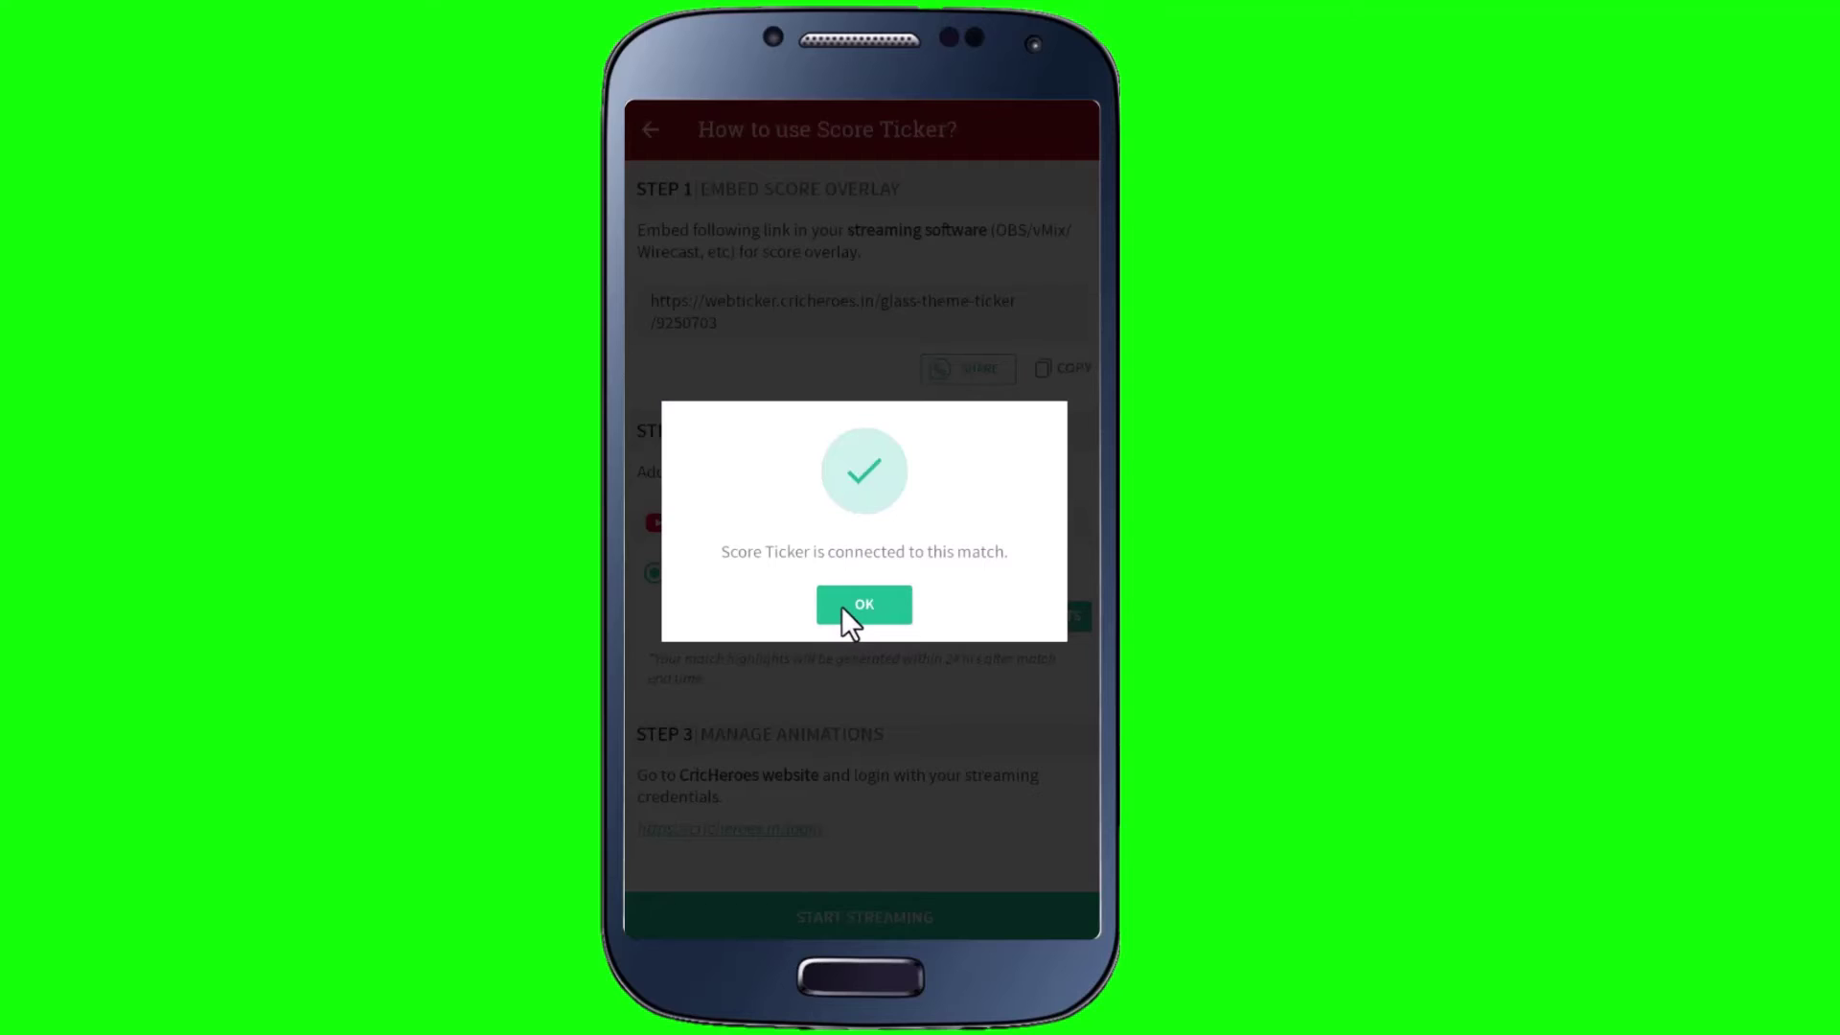
left_click(843, 606)
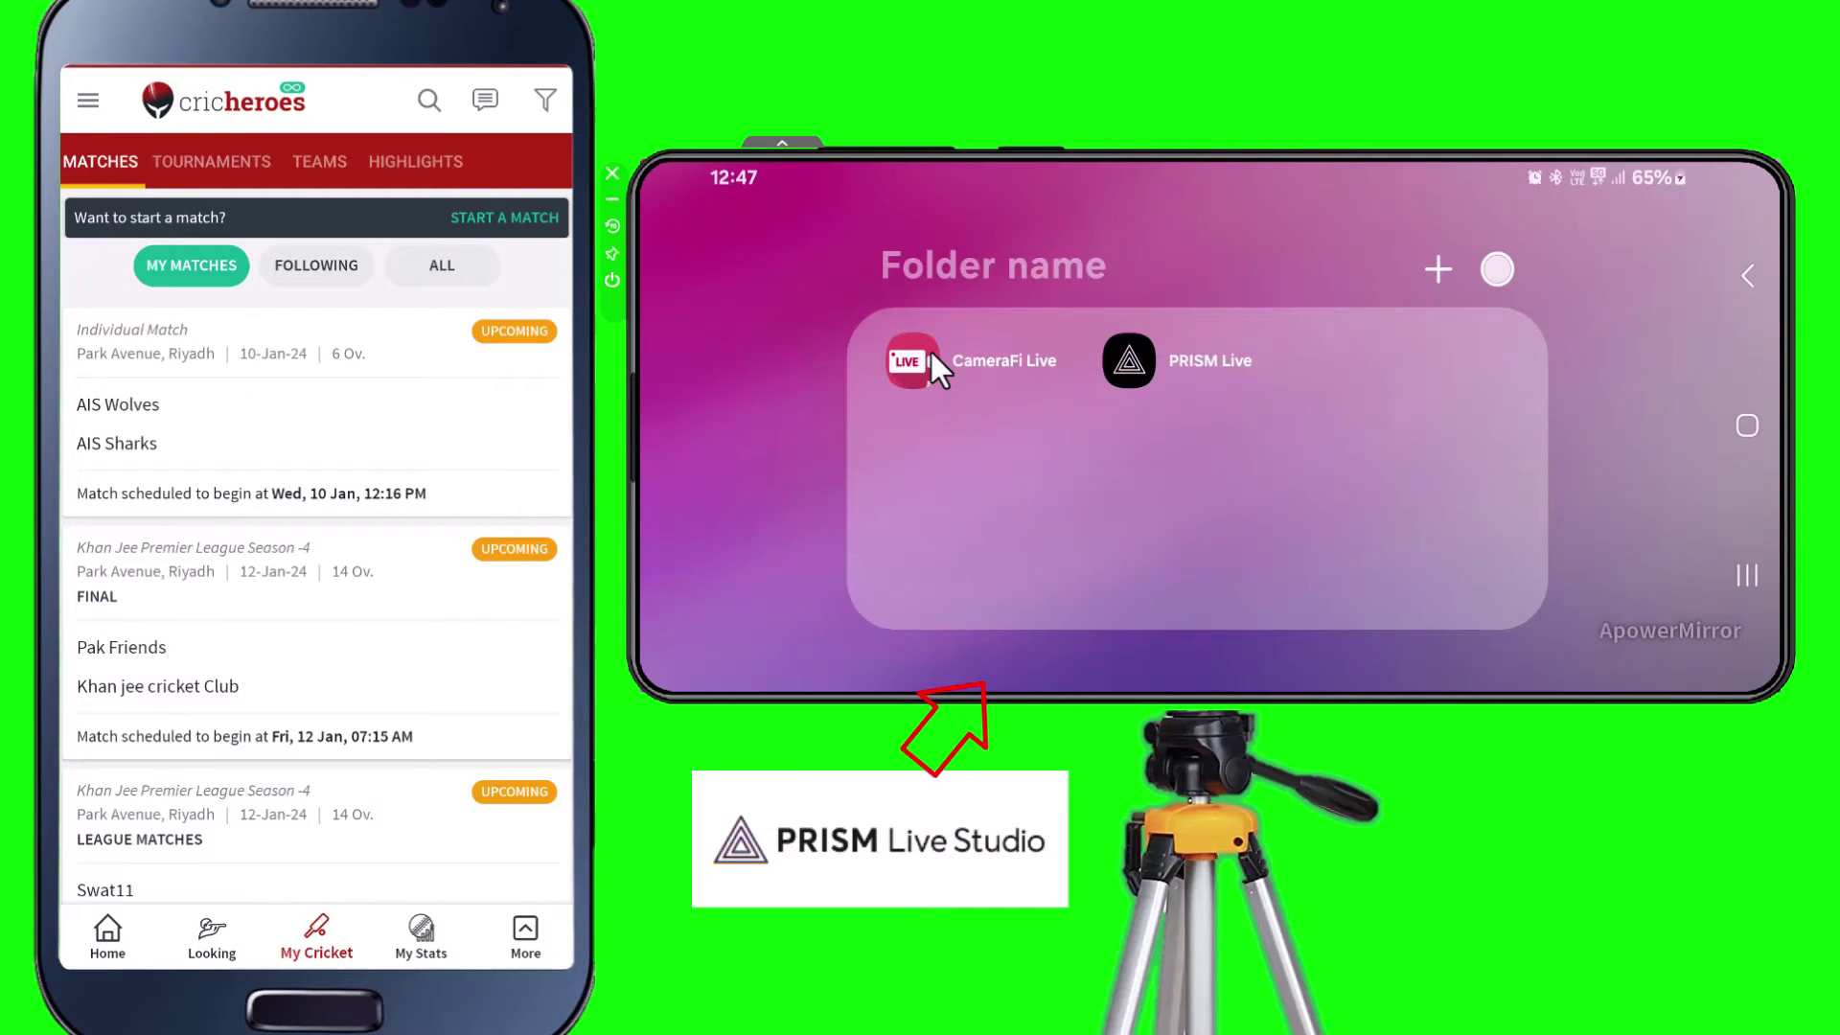
Open the live camera apps folder and return to PRISM Live Studio's camera view
left_click(929, 349)
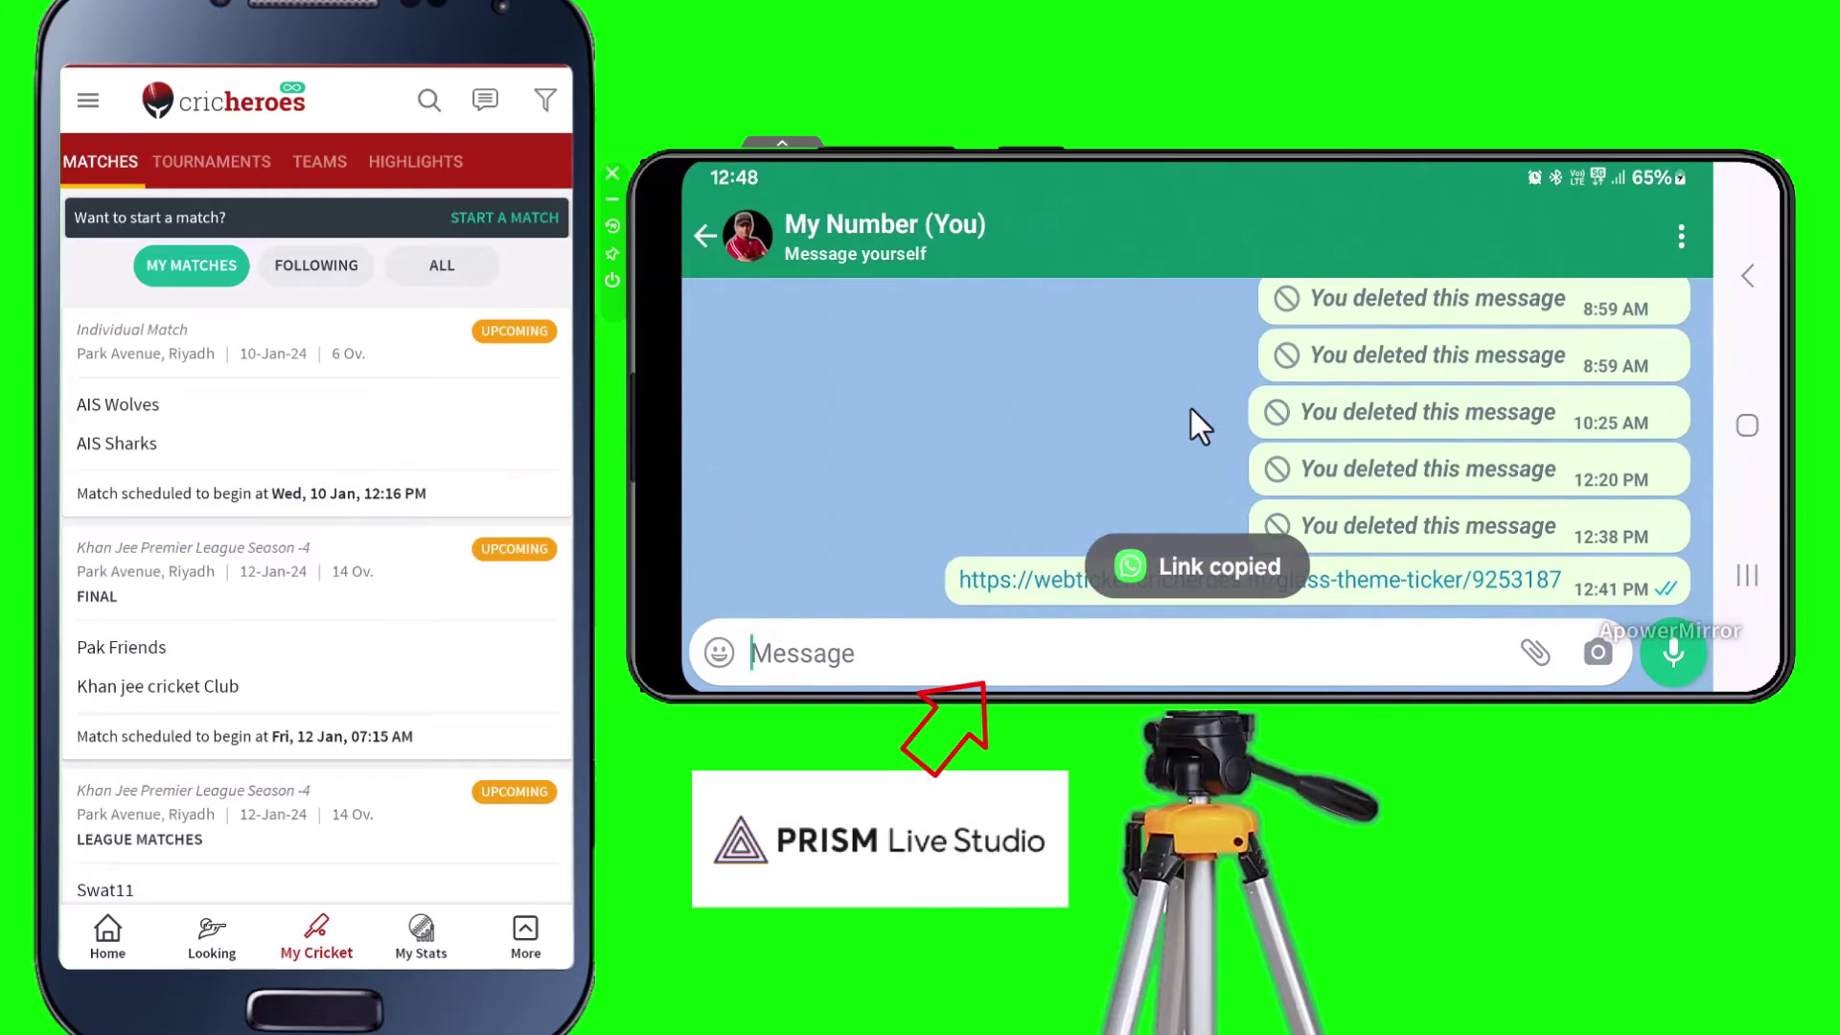
left_click(1188, 404)
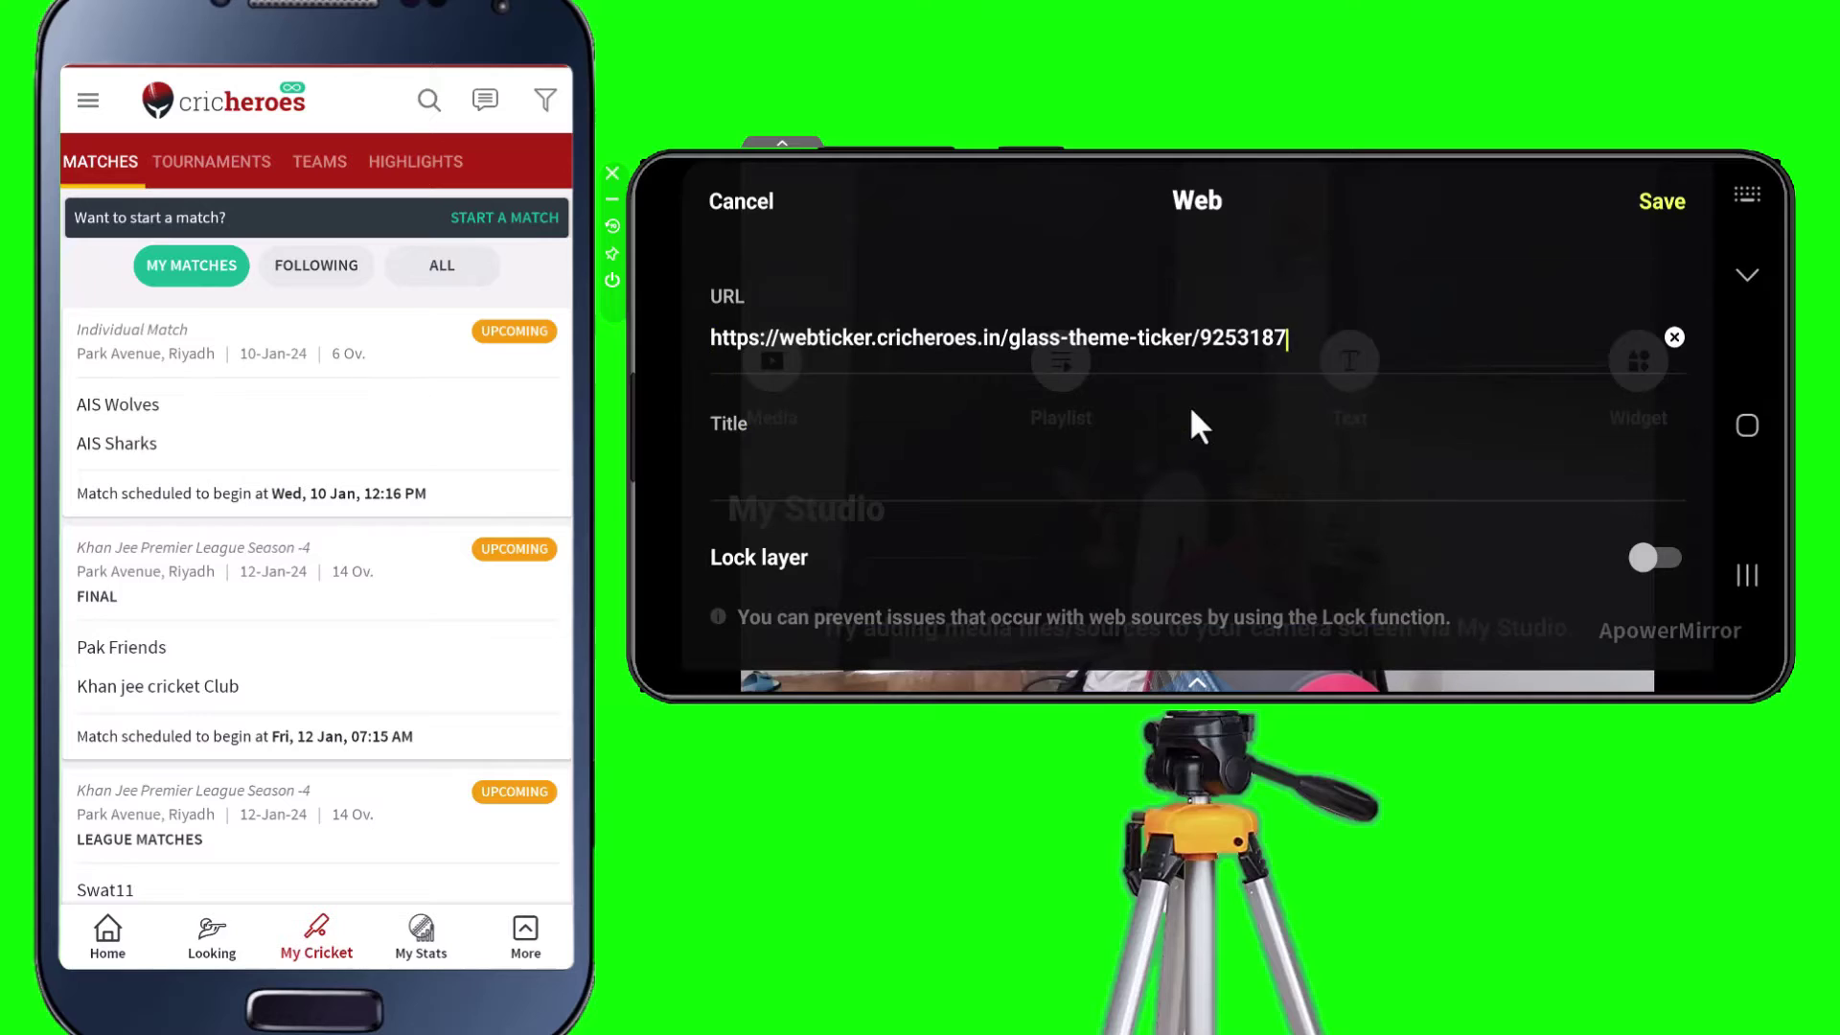
Move on to the web source title in PRISM Live Studio
left_click(1196, 426)
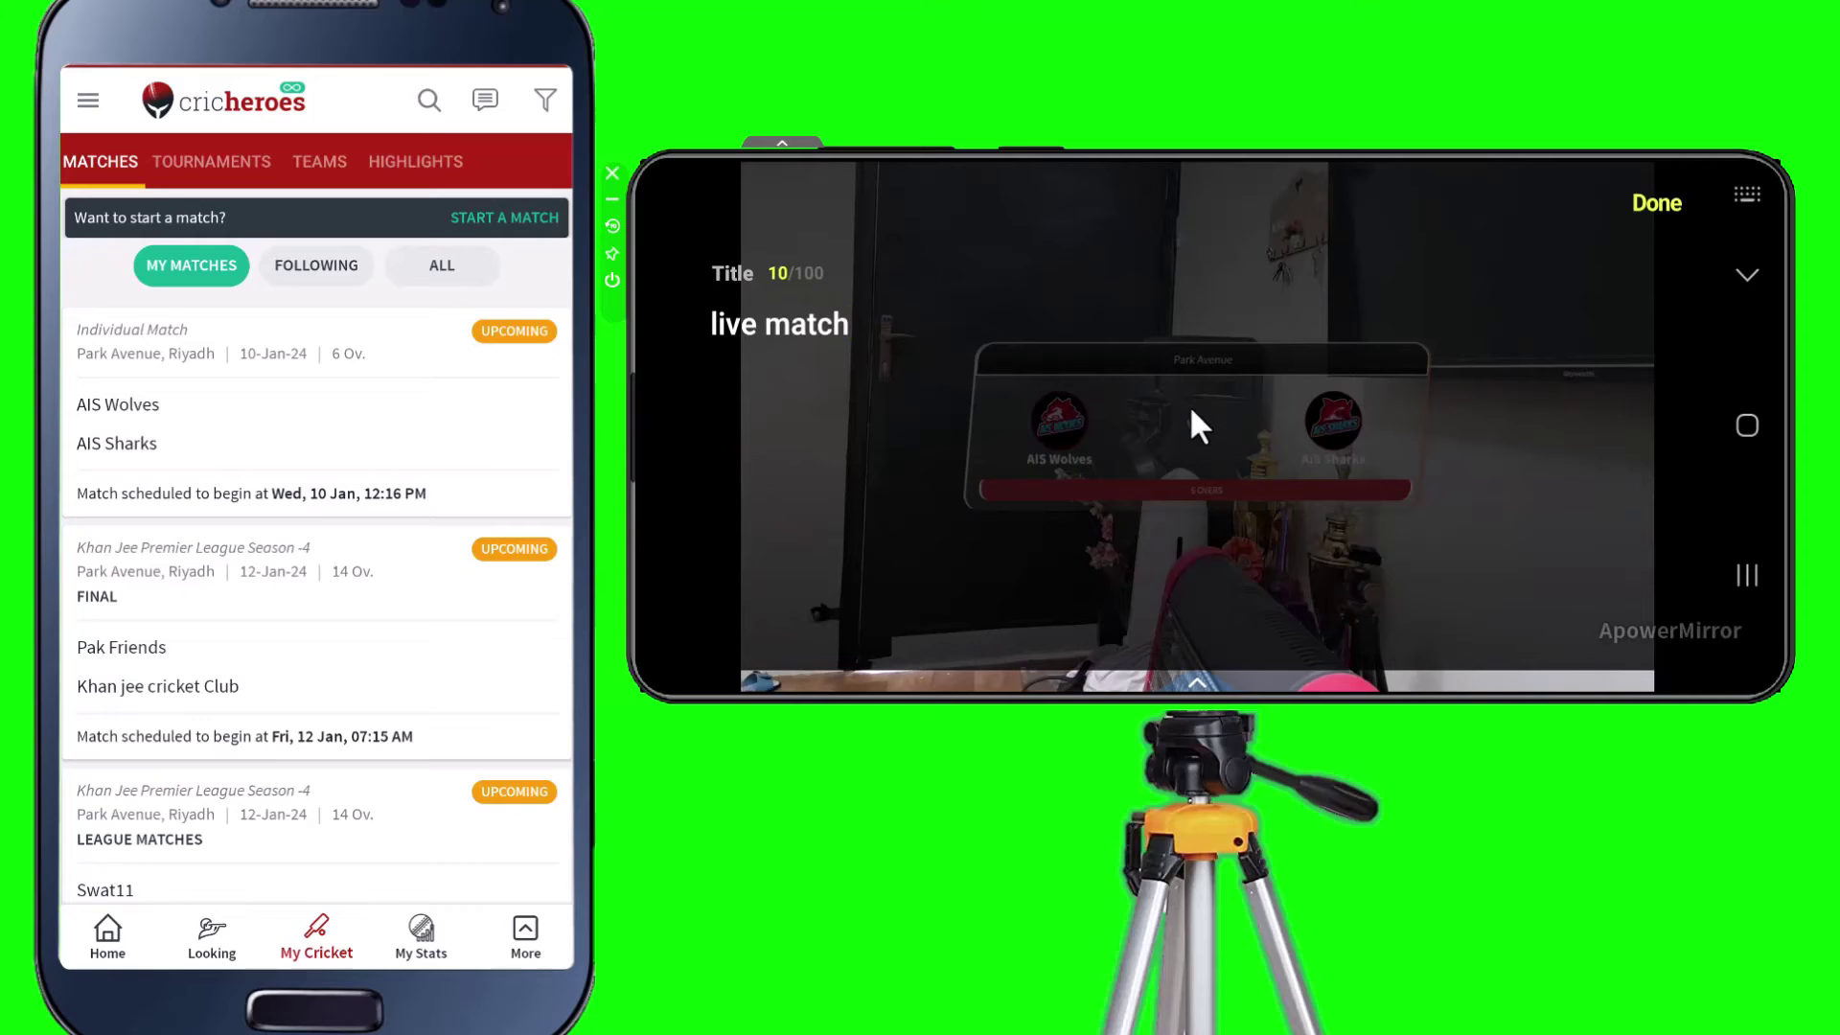
Finish editing the stream title 'live match'
key("Return")
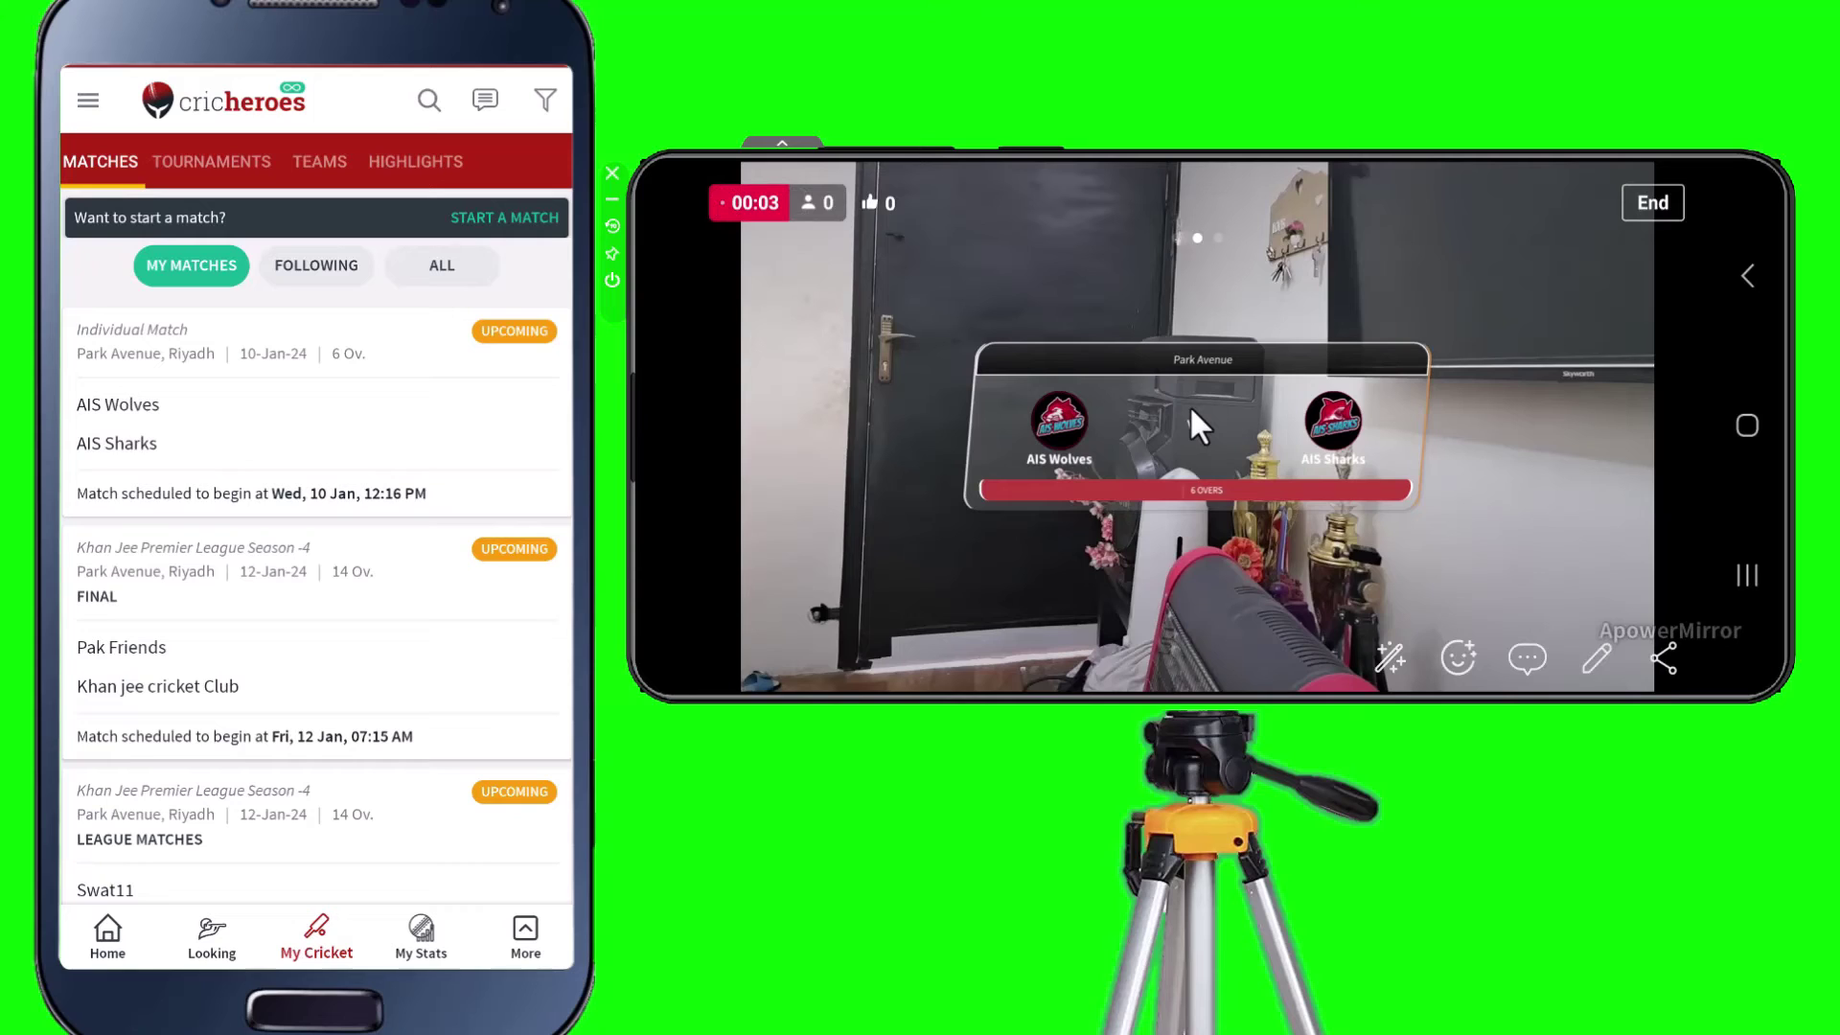
In the AIS Wolves vs AIS Sharks match, record AIS Sharks winning the toss and batting first
left_click(316, 451)
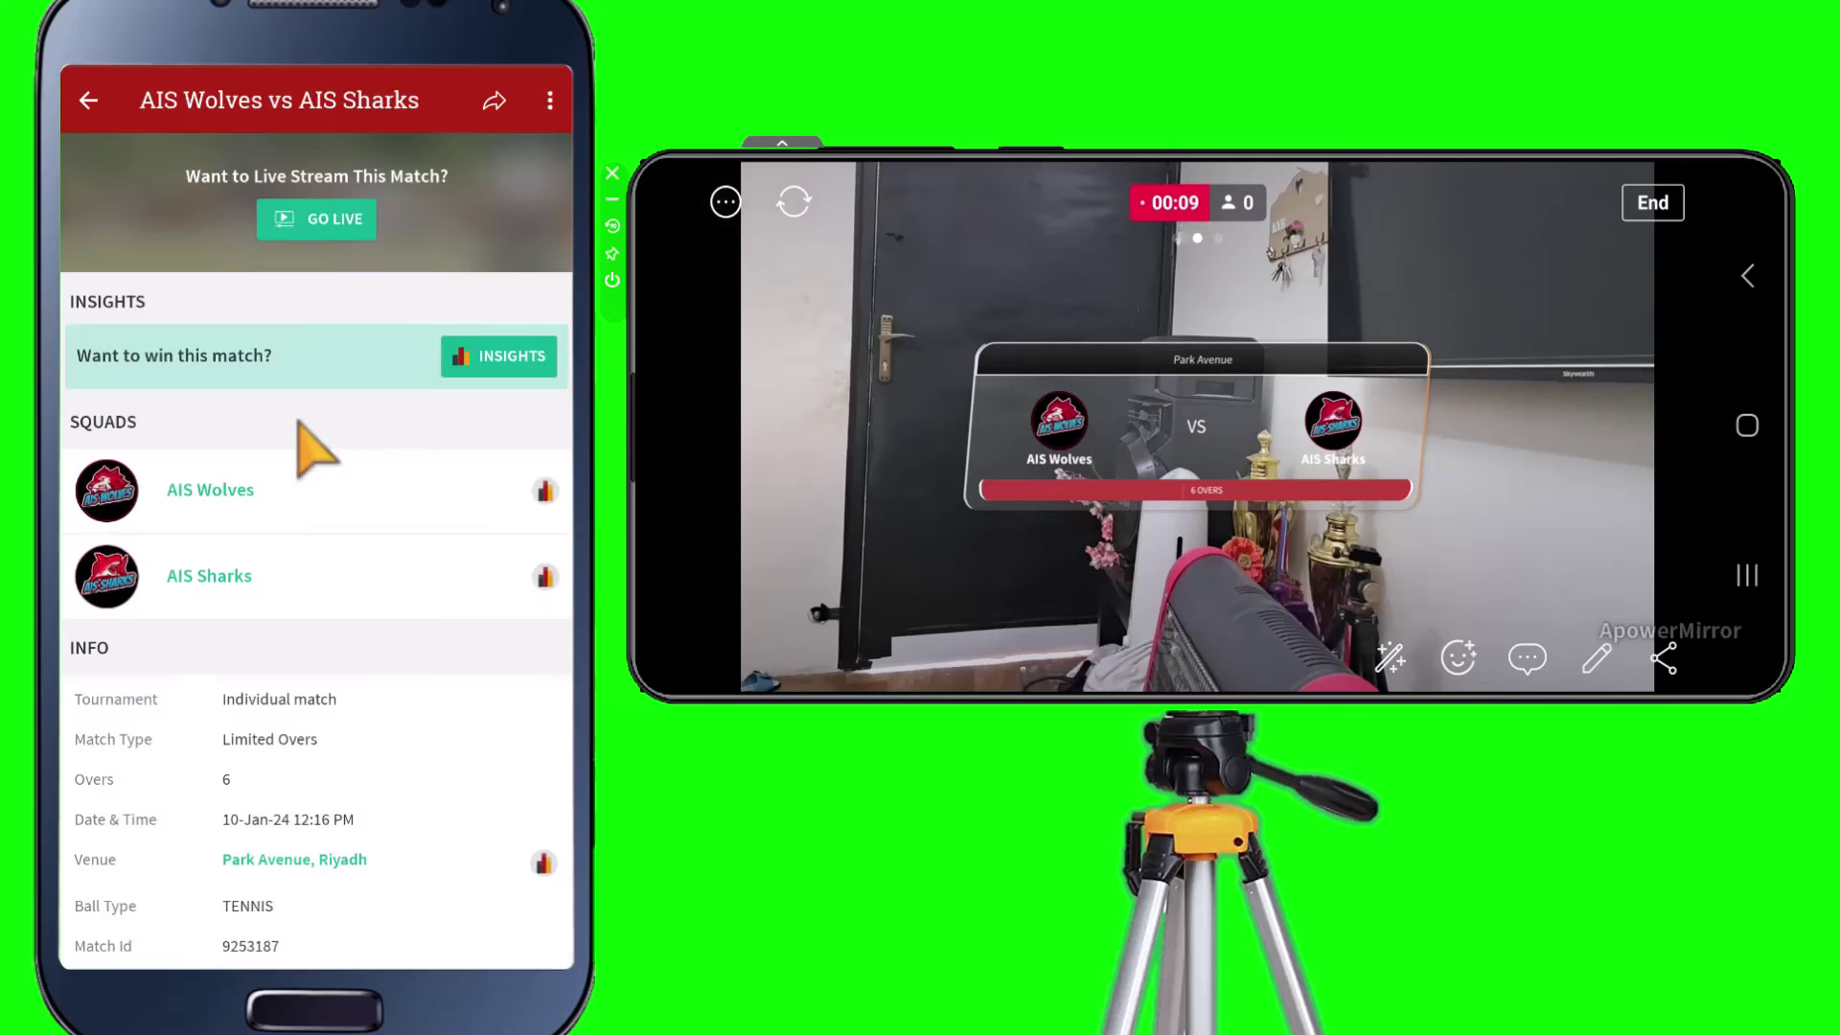
left_click(351, 952)
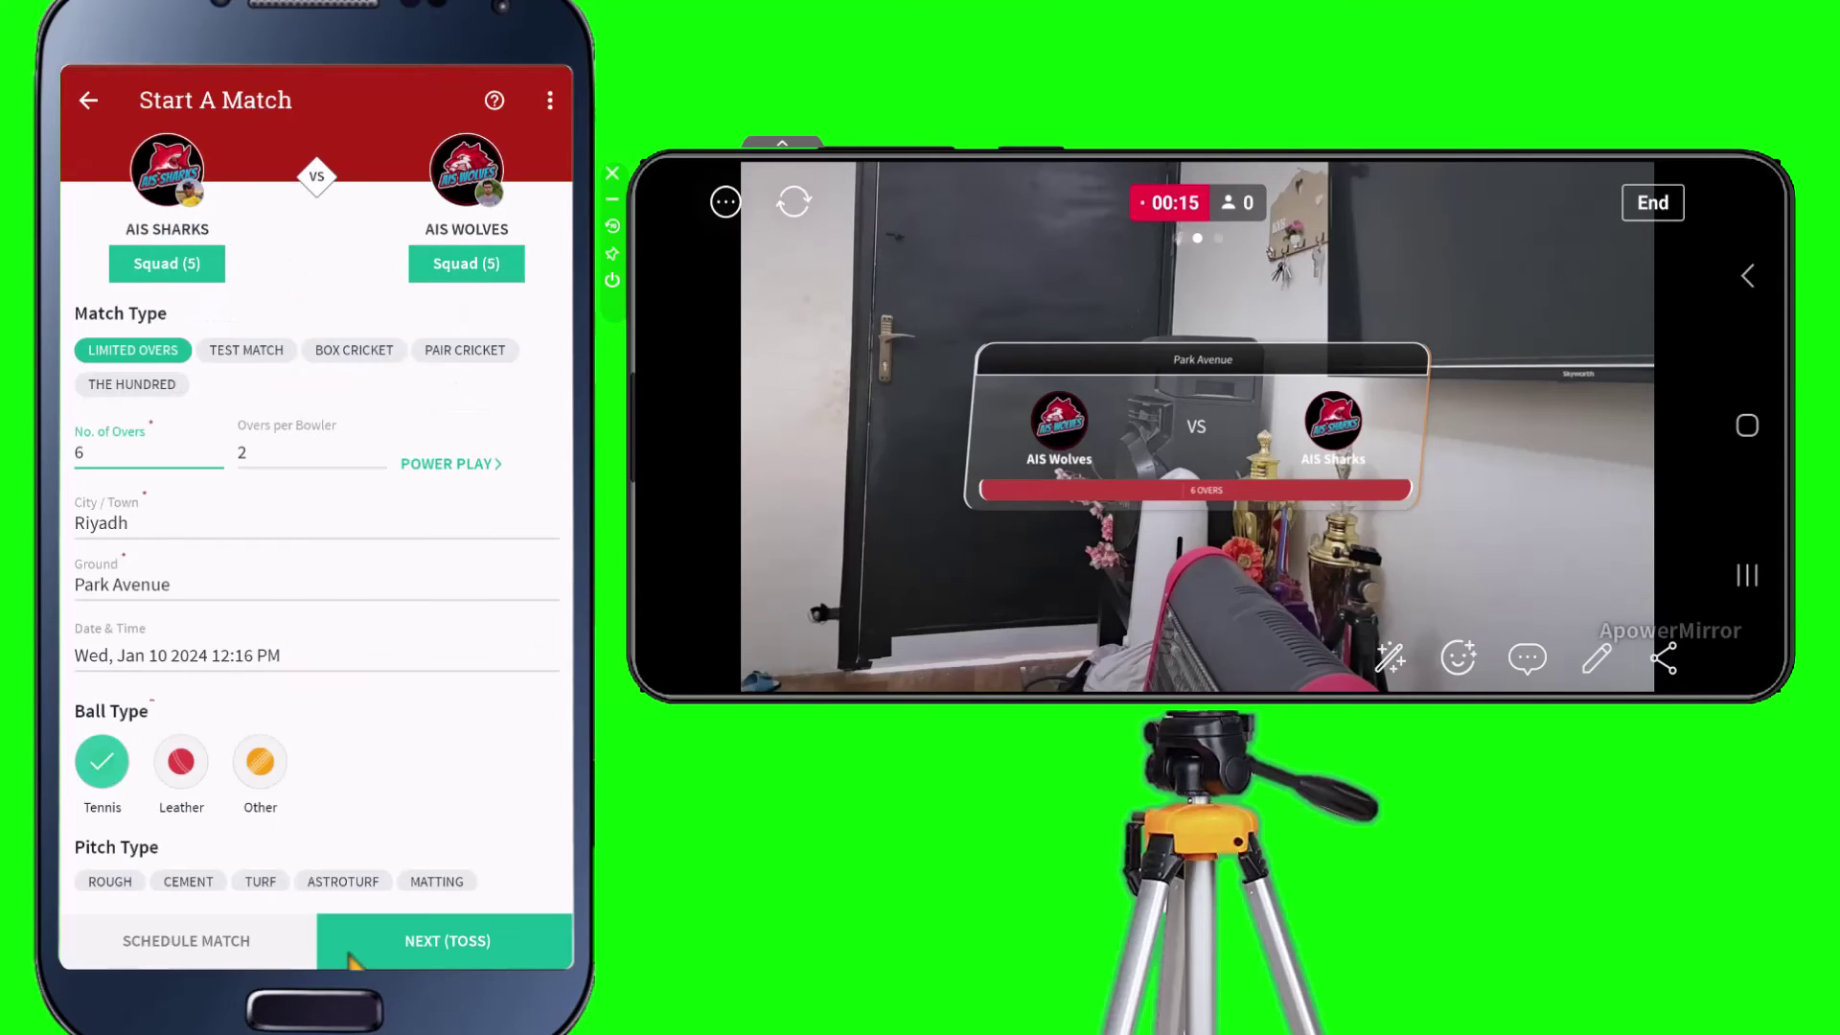
left_click(417, 951)
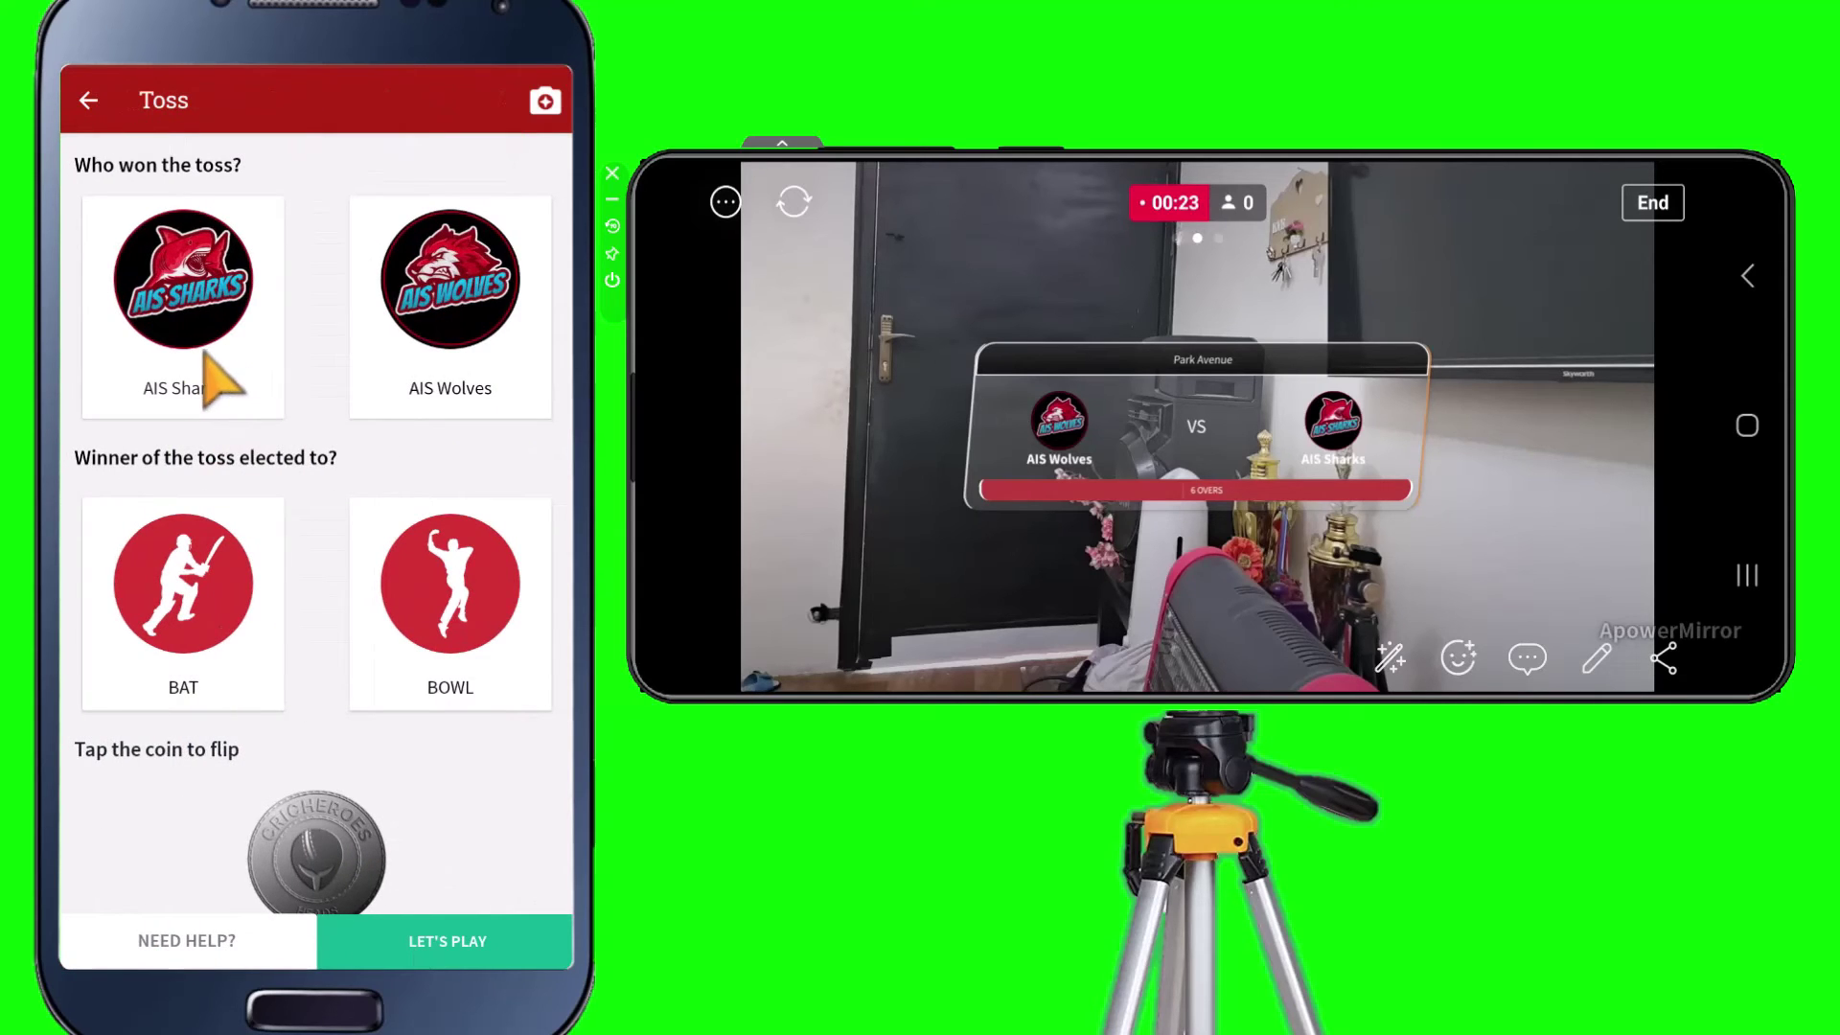
left_click(206, 379)
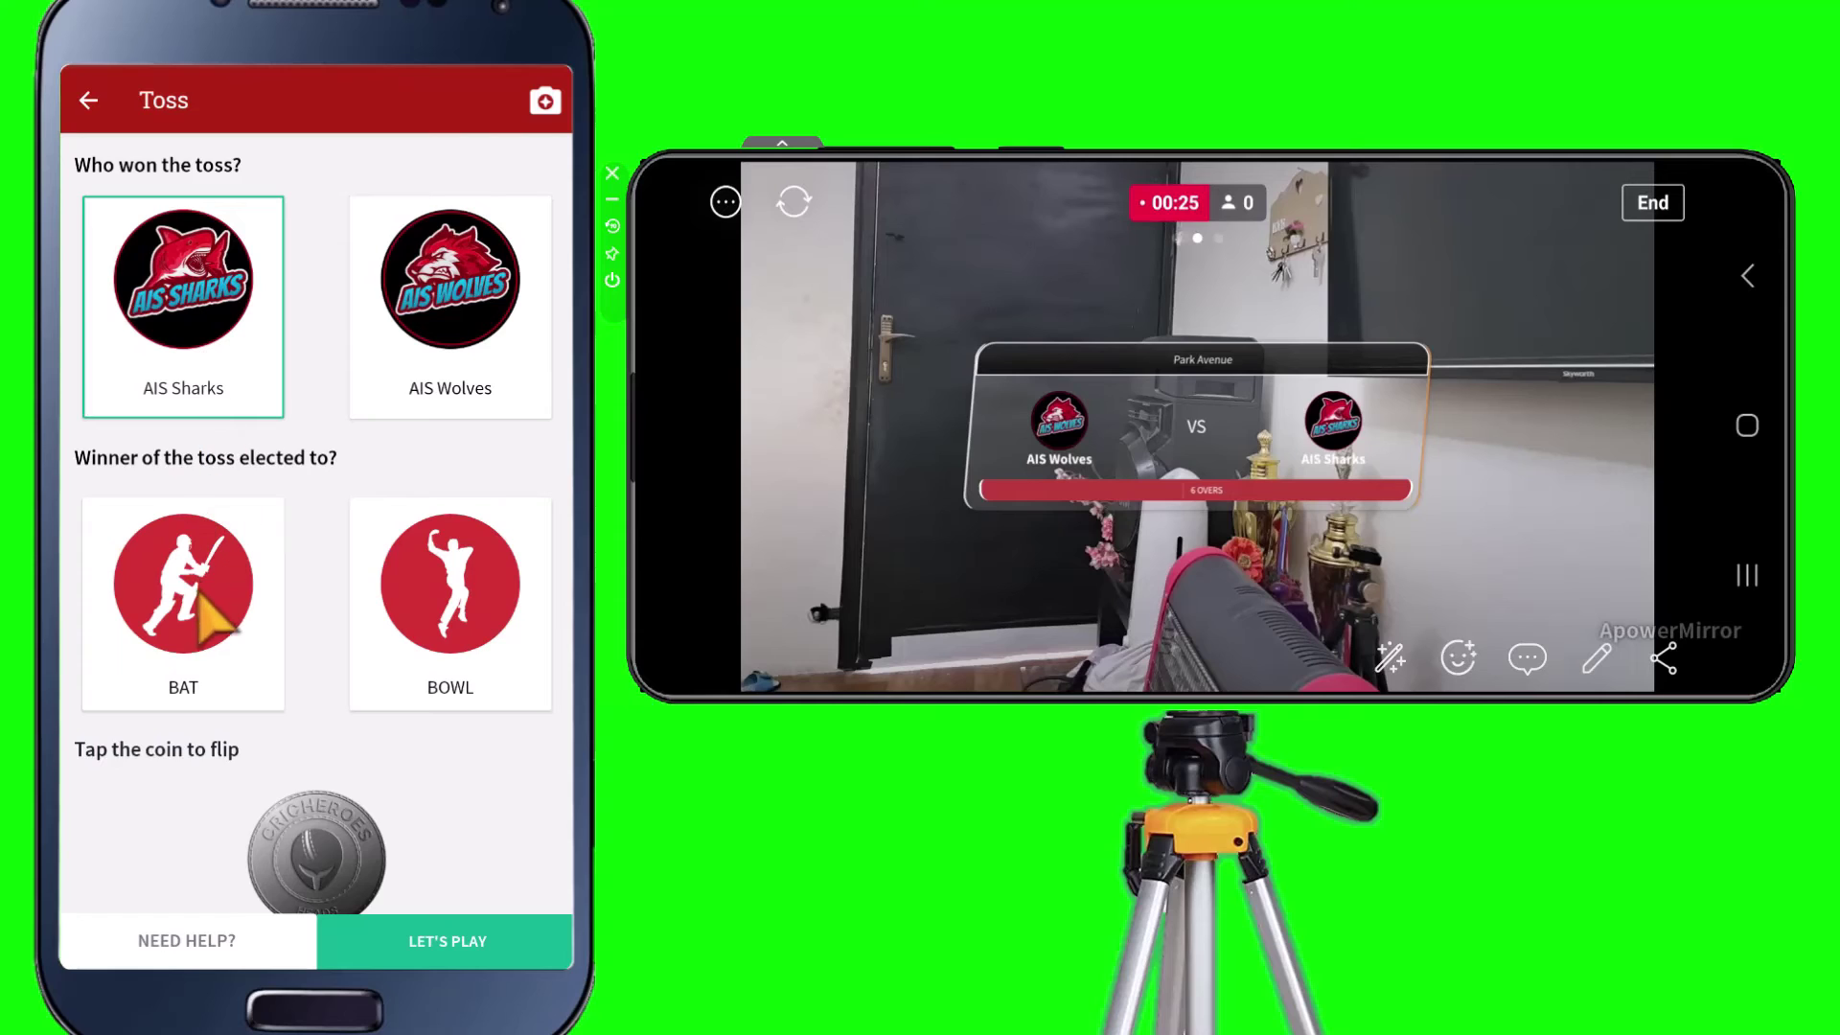
left_click(206, 623)
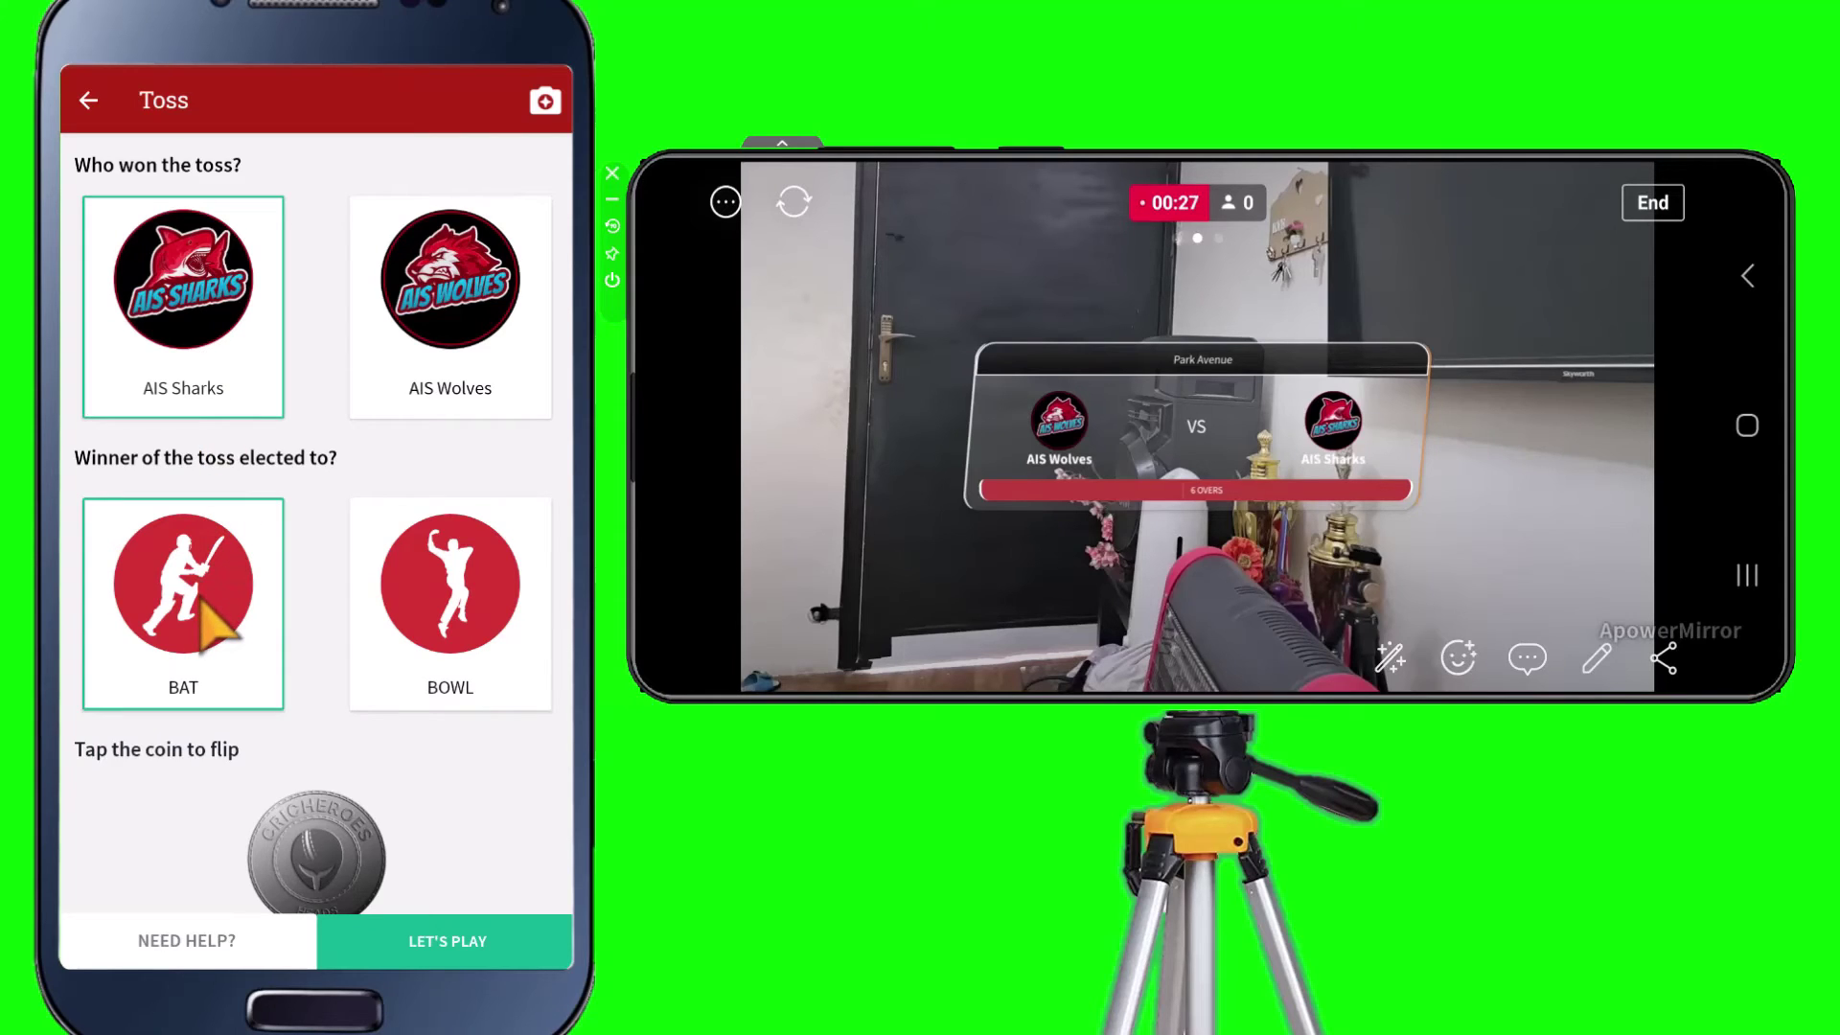
left_click(451, 949)
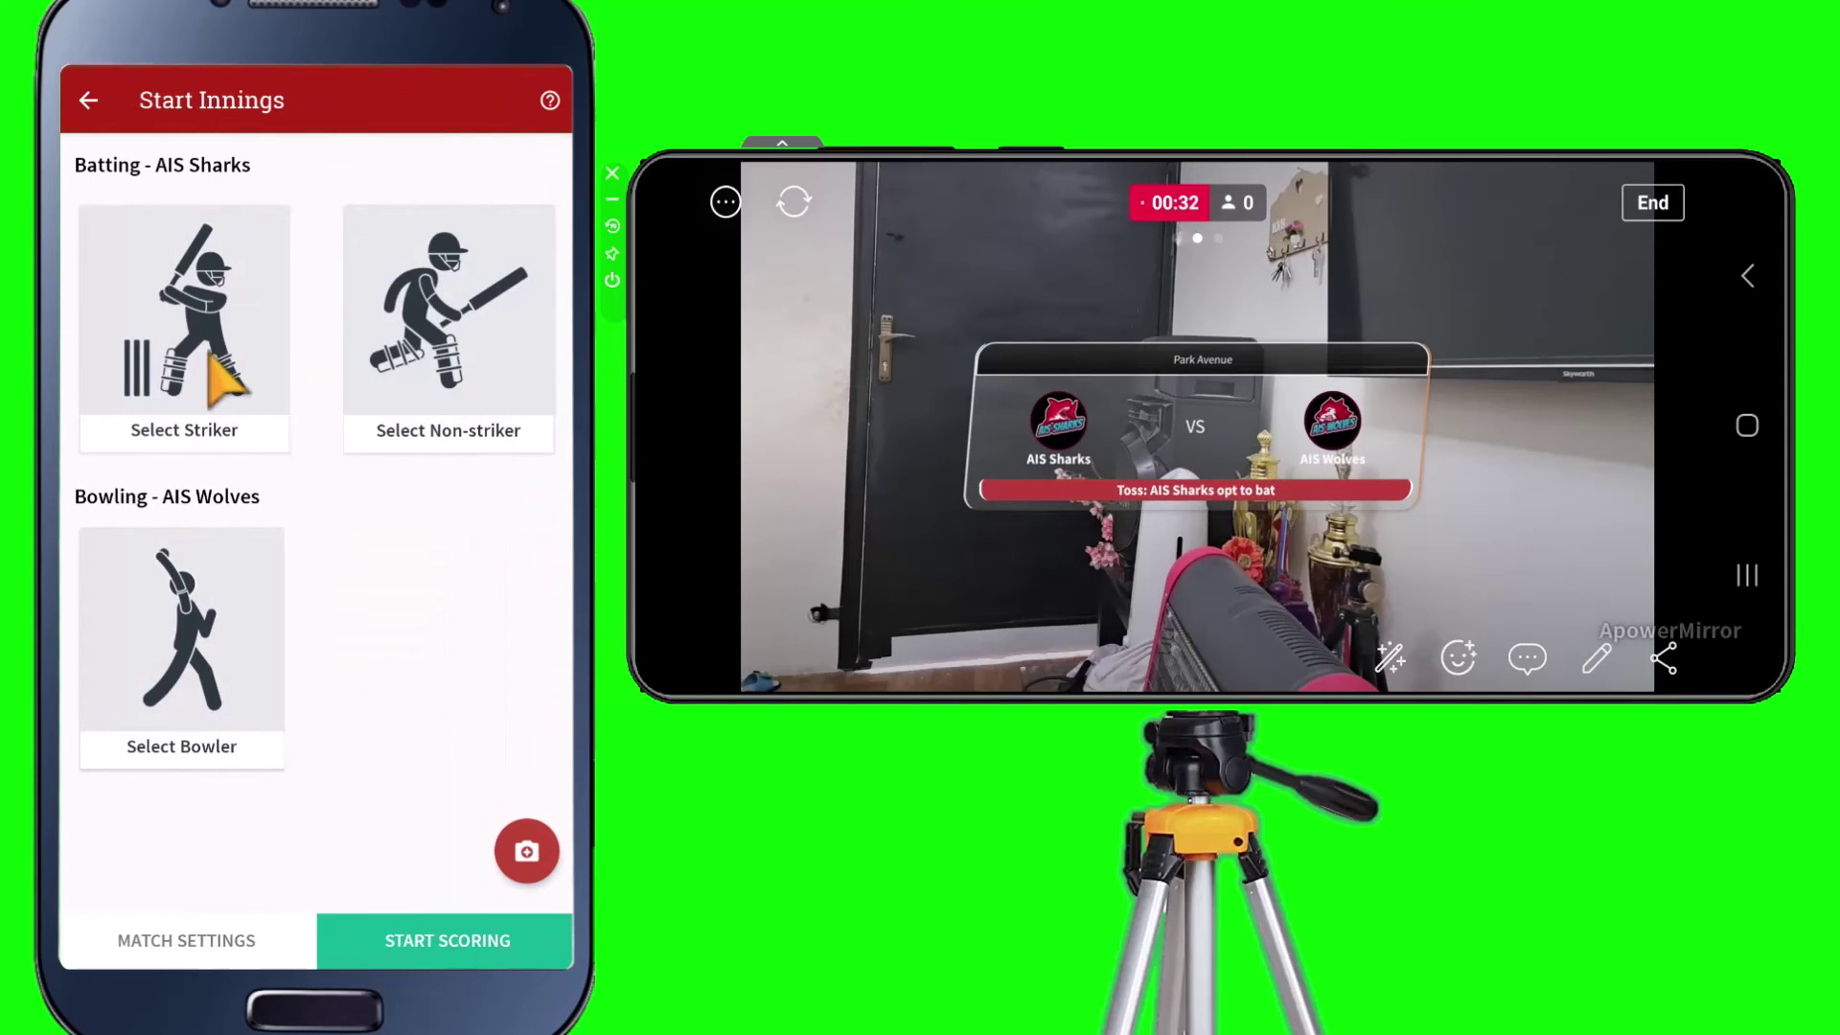
left_click(212, 357)
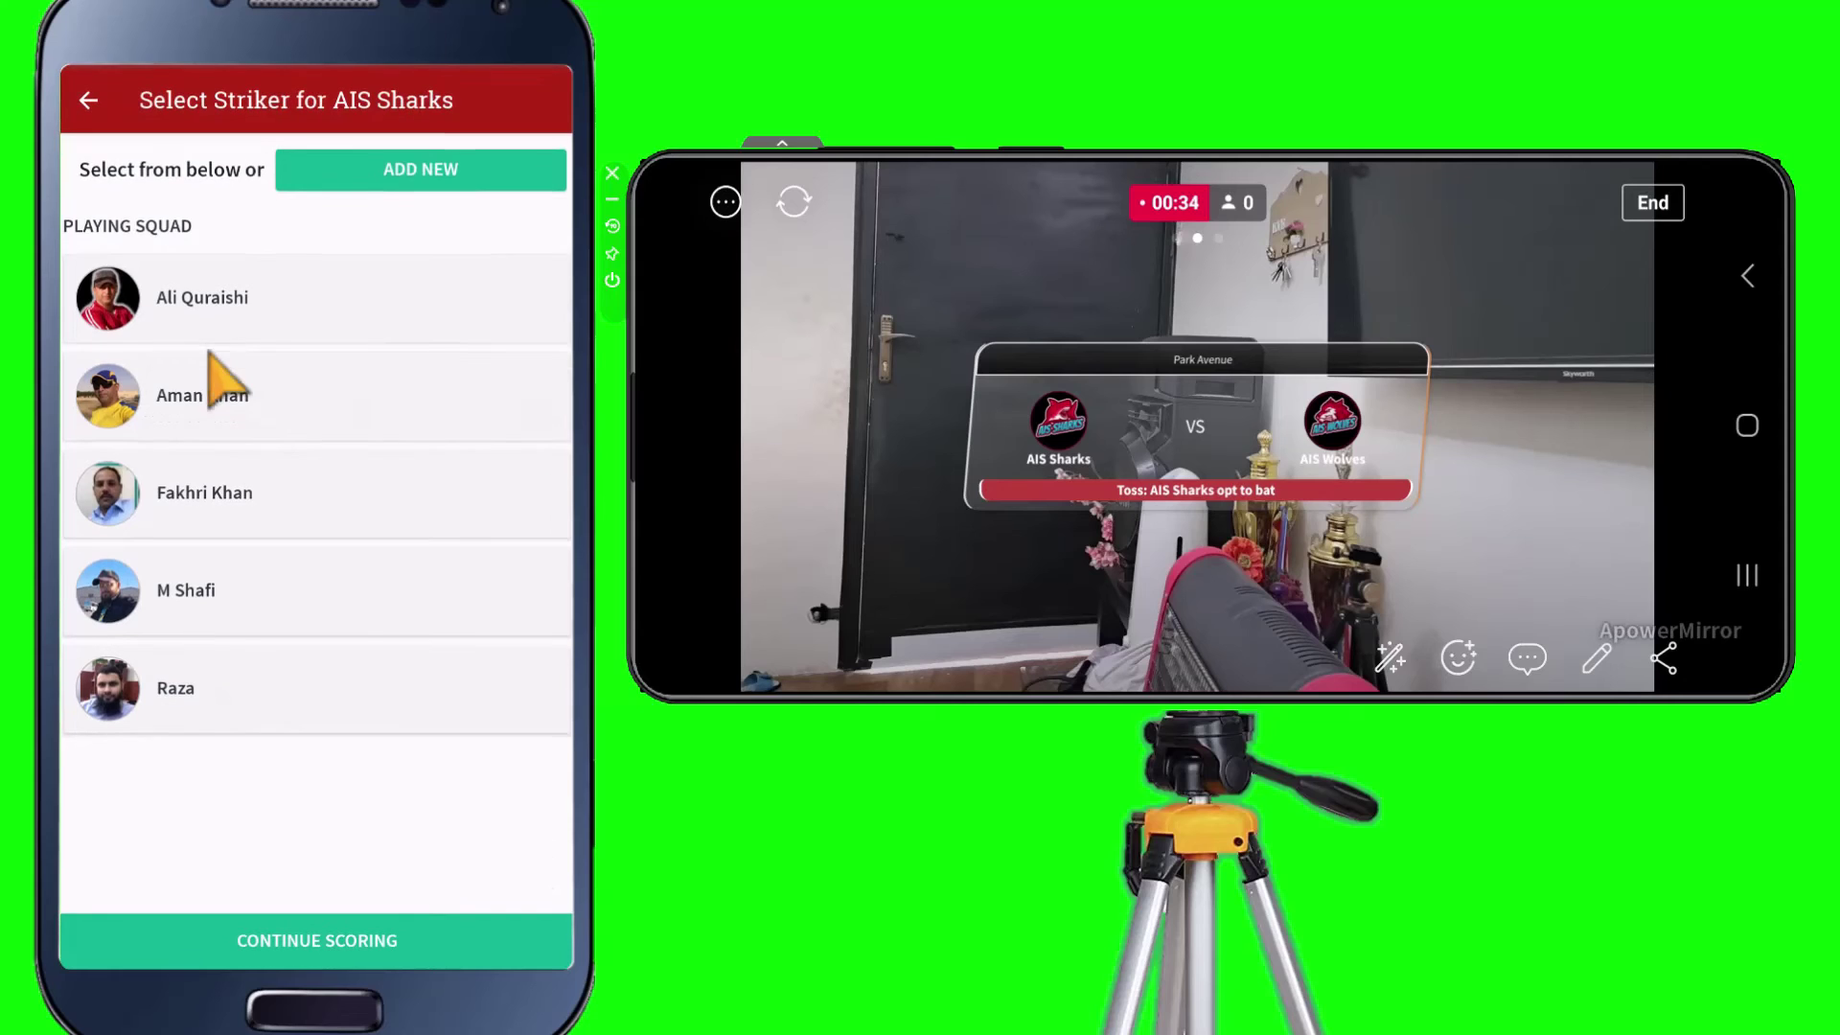
left_click(388, 940)
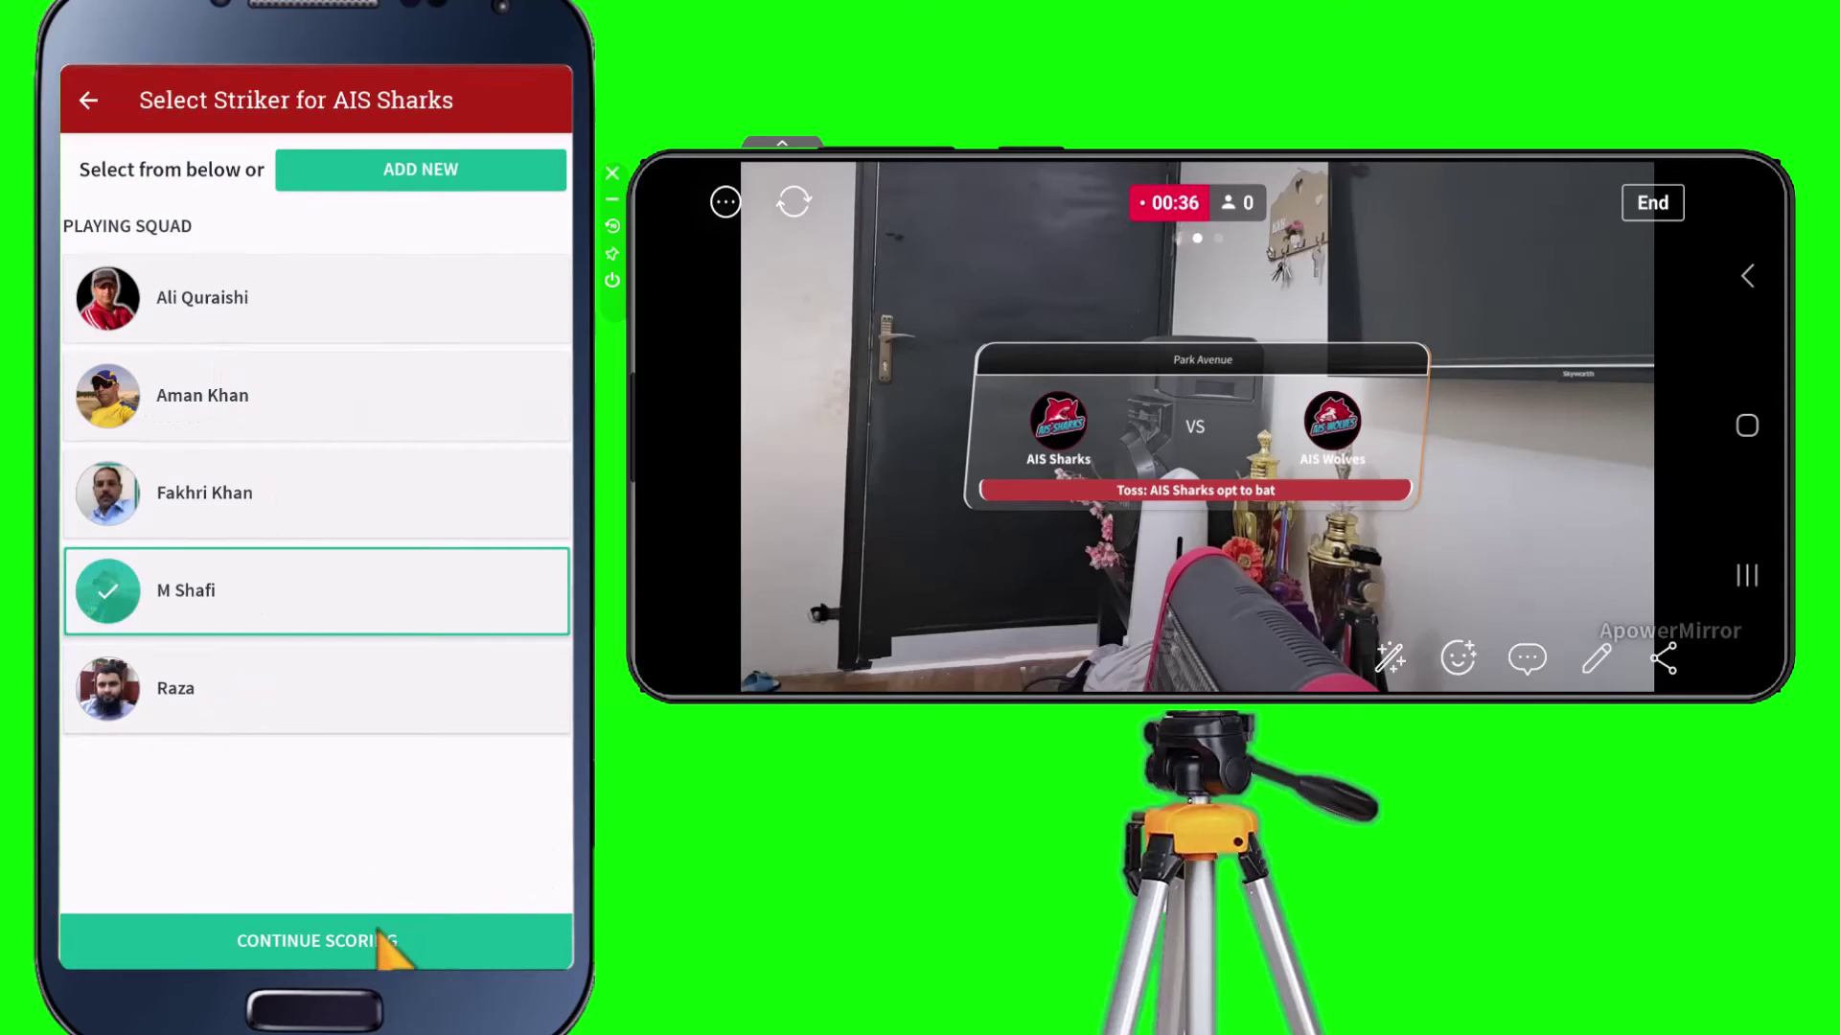
left_click(479, 374)
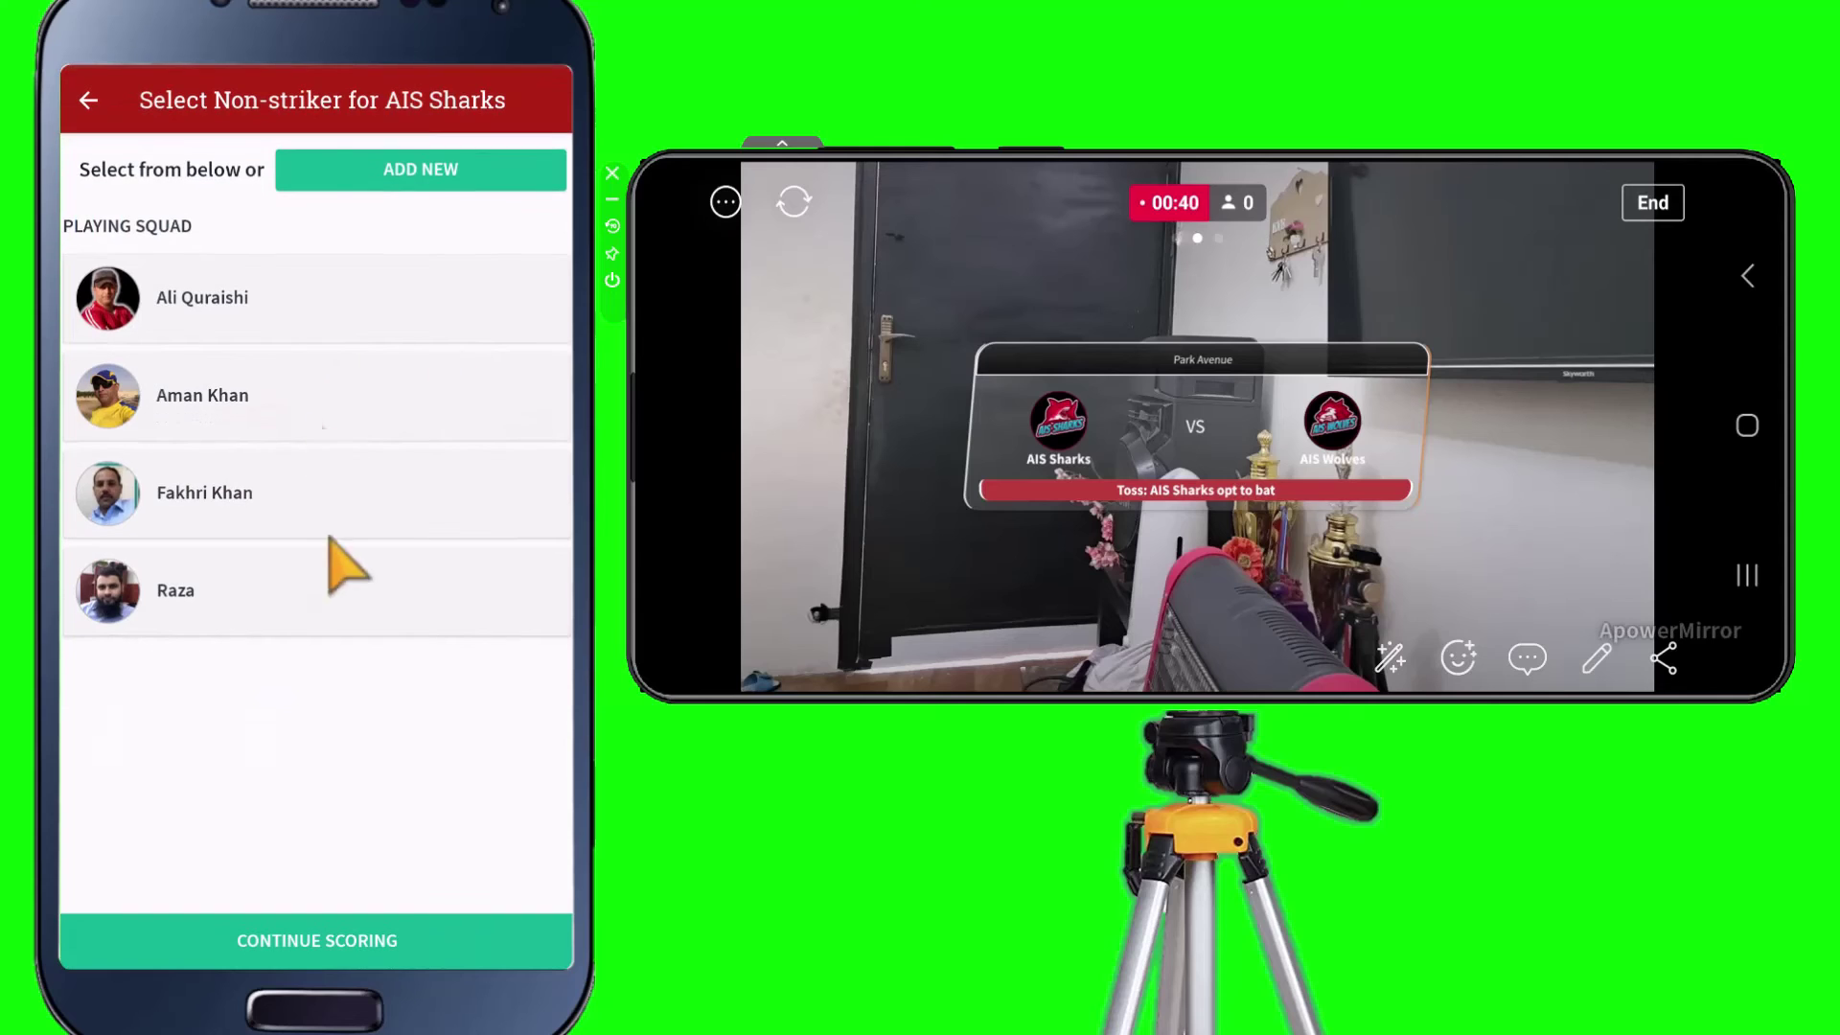
left_click(315, 602)
left_click(329, 522)
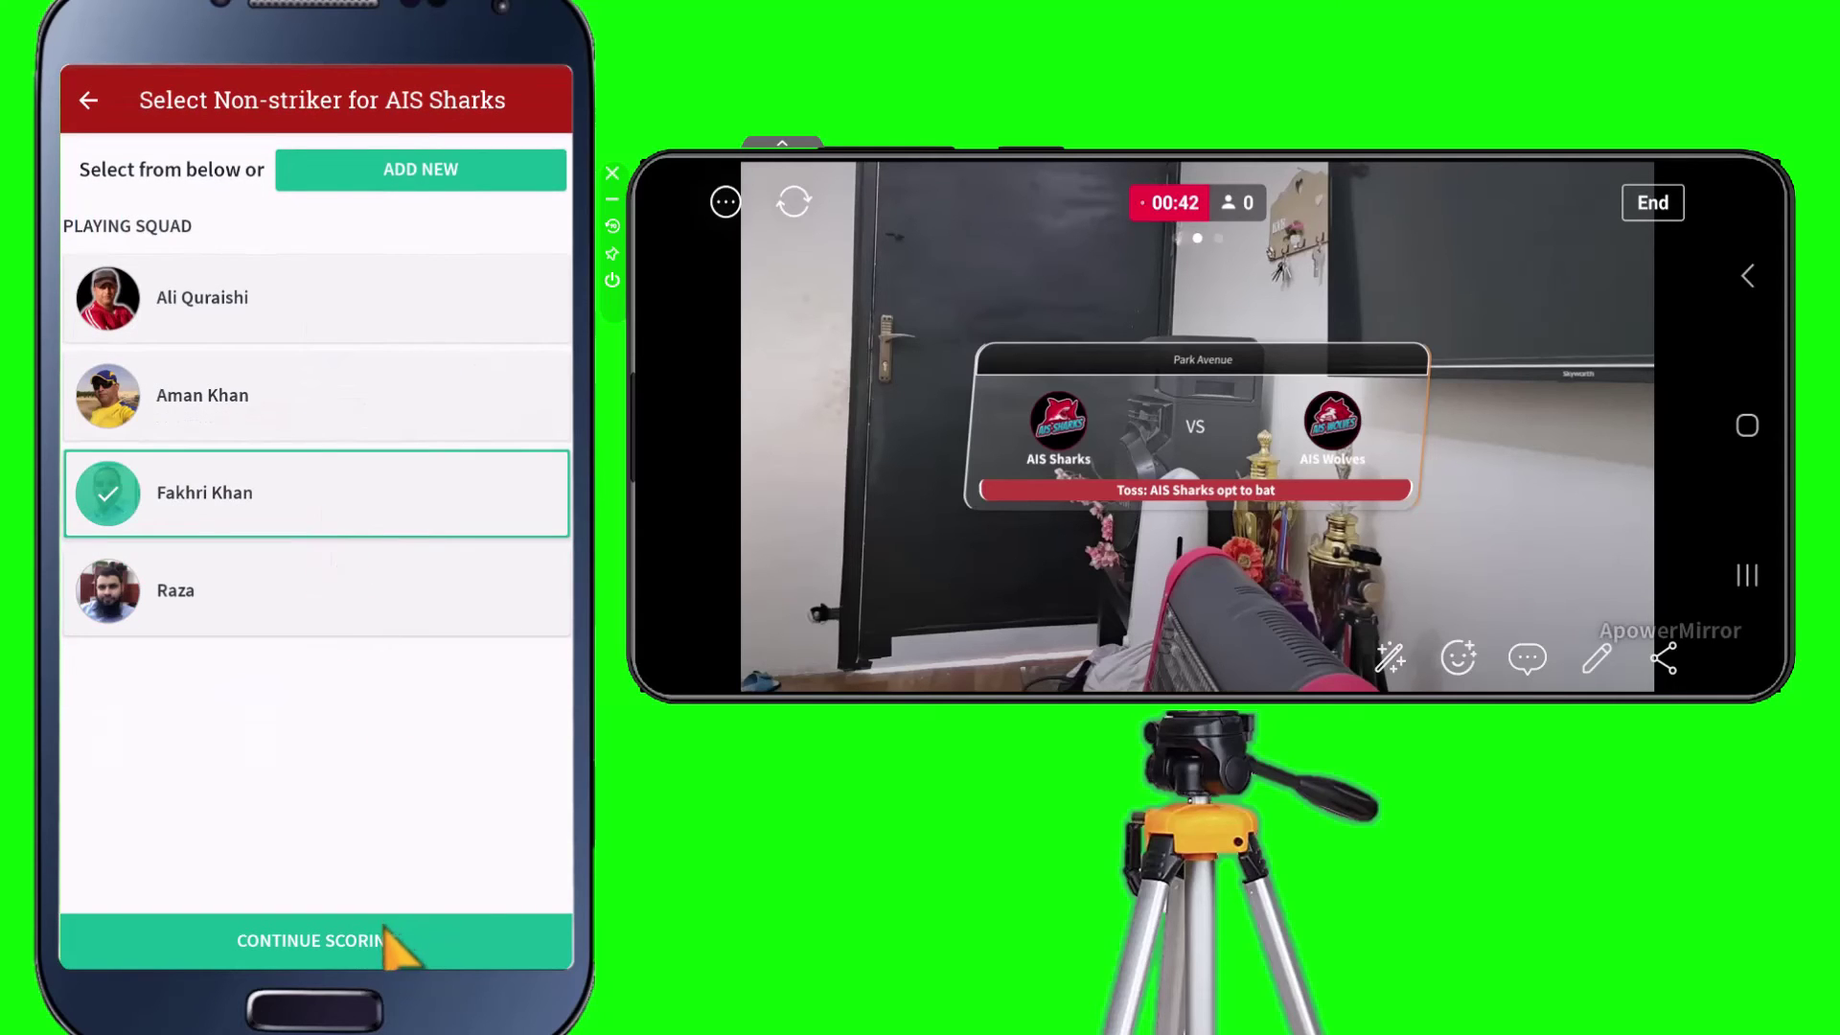
left_click(399, 936)
left_click(221, 719)
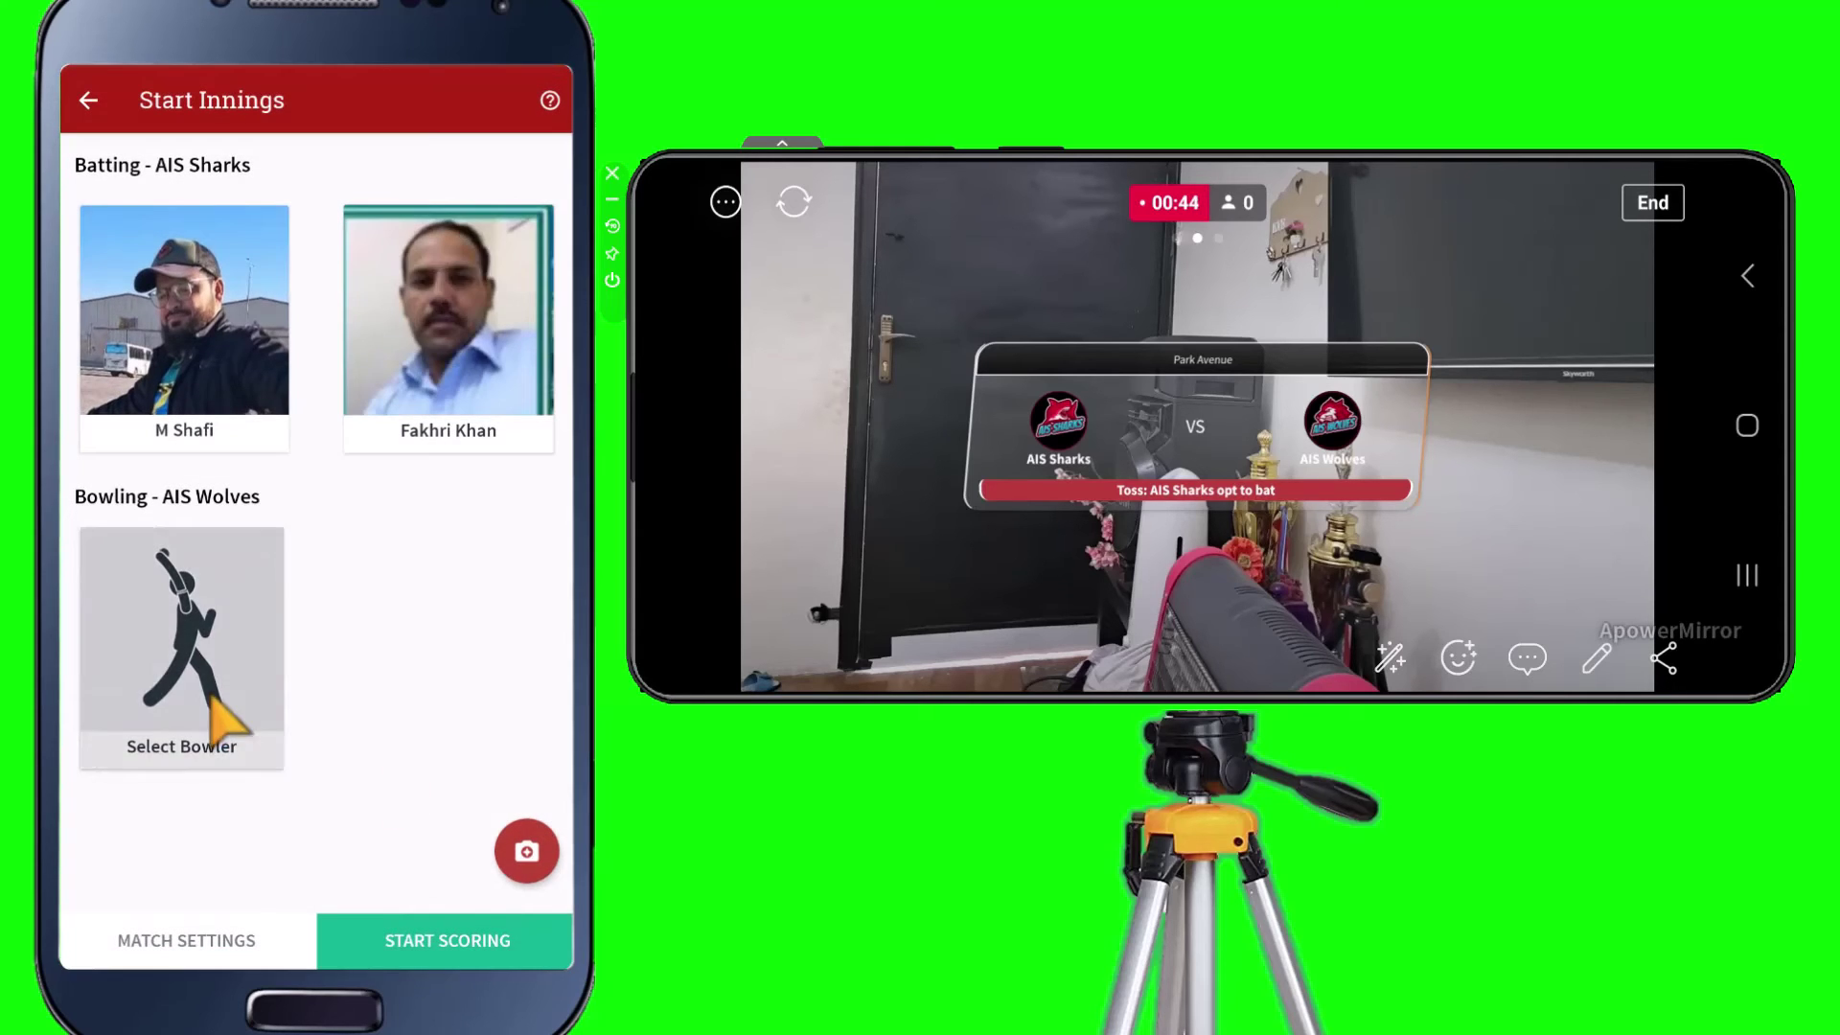
left_click(354, 421)
left_click(337, 580)
left_click(388, 938)
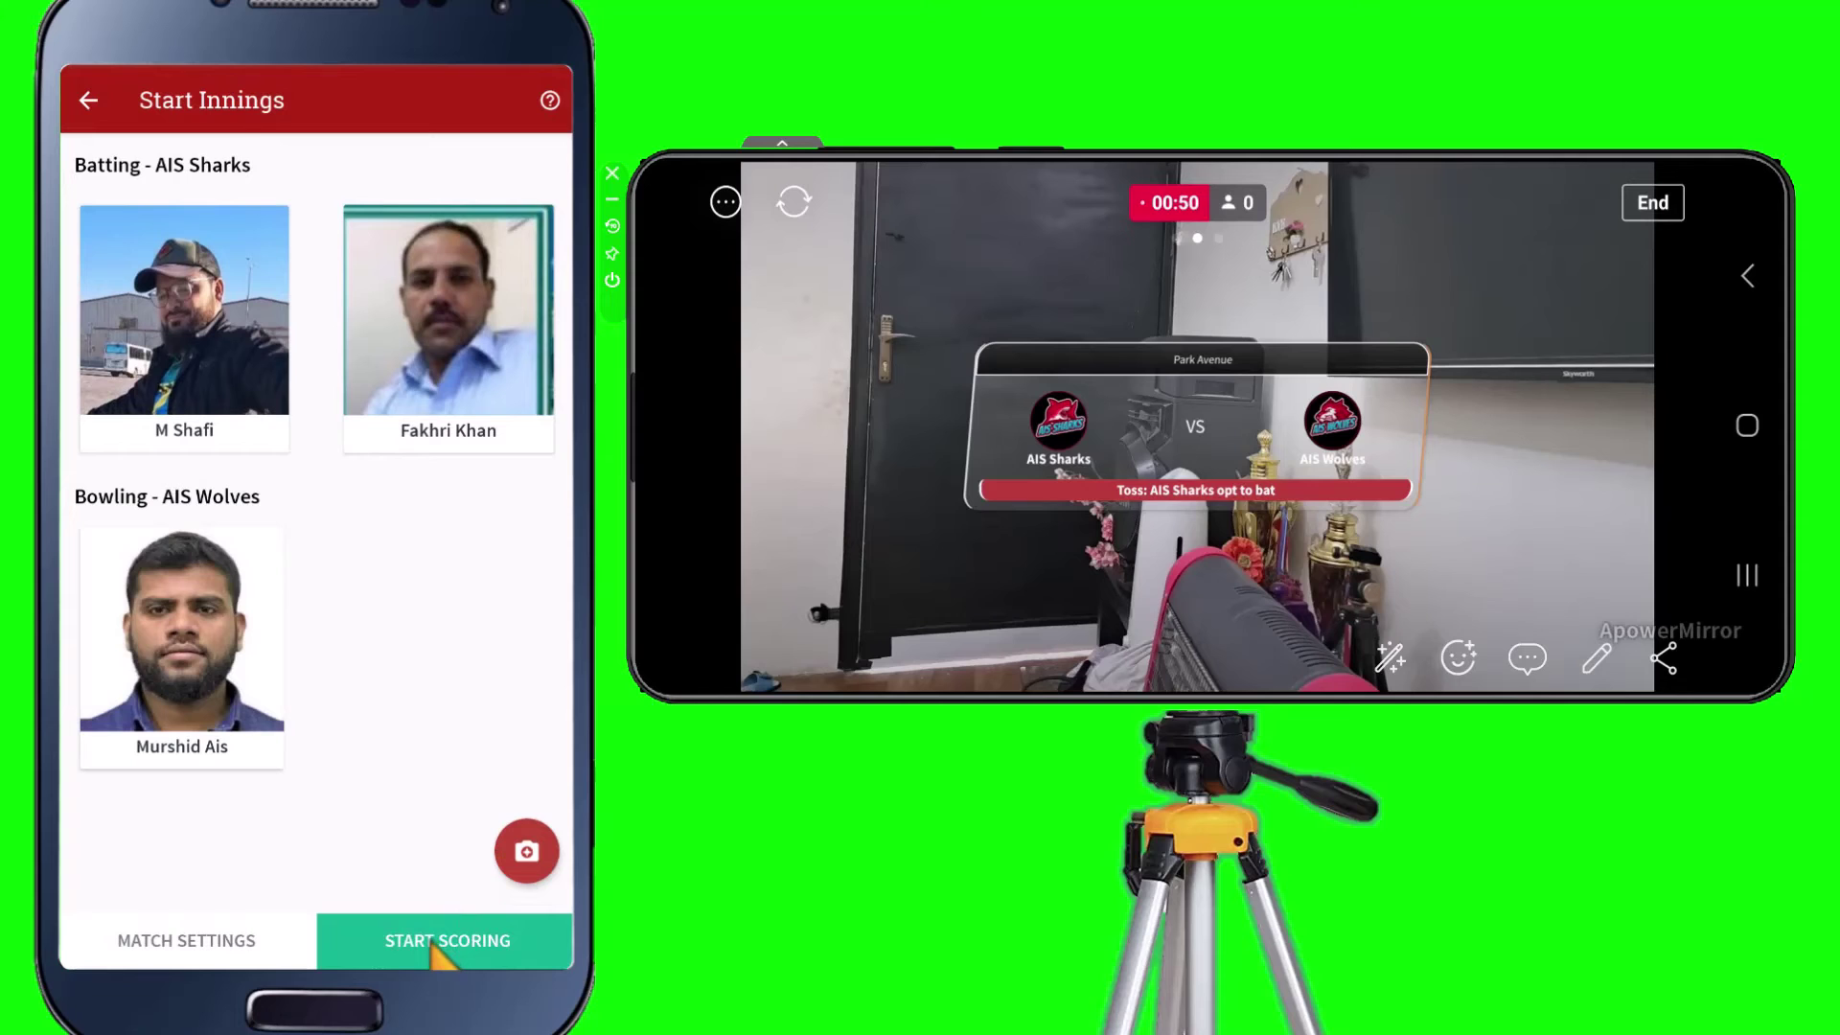
left_click(431, 943)
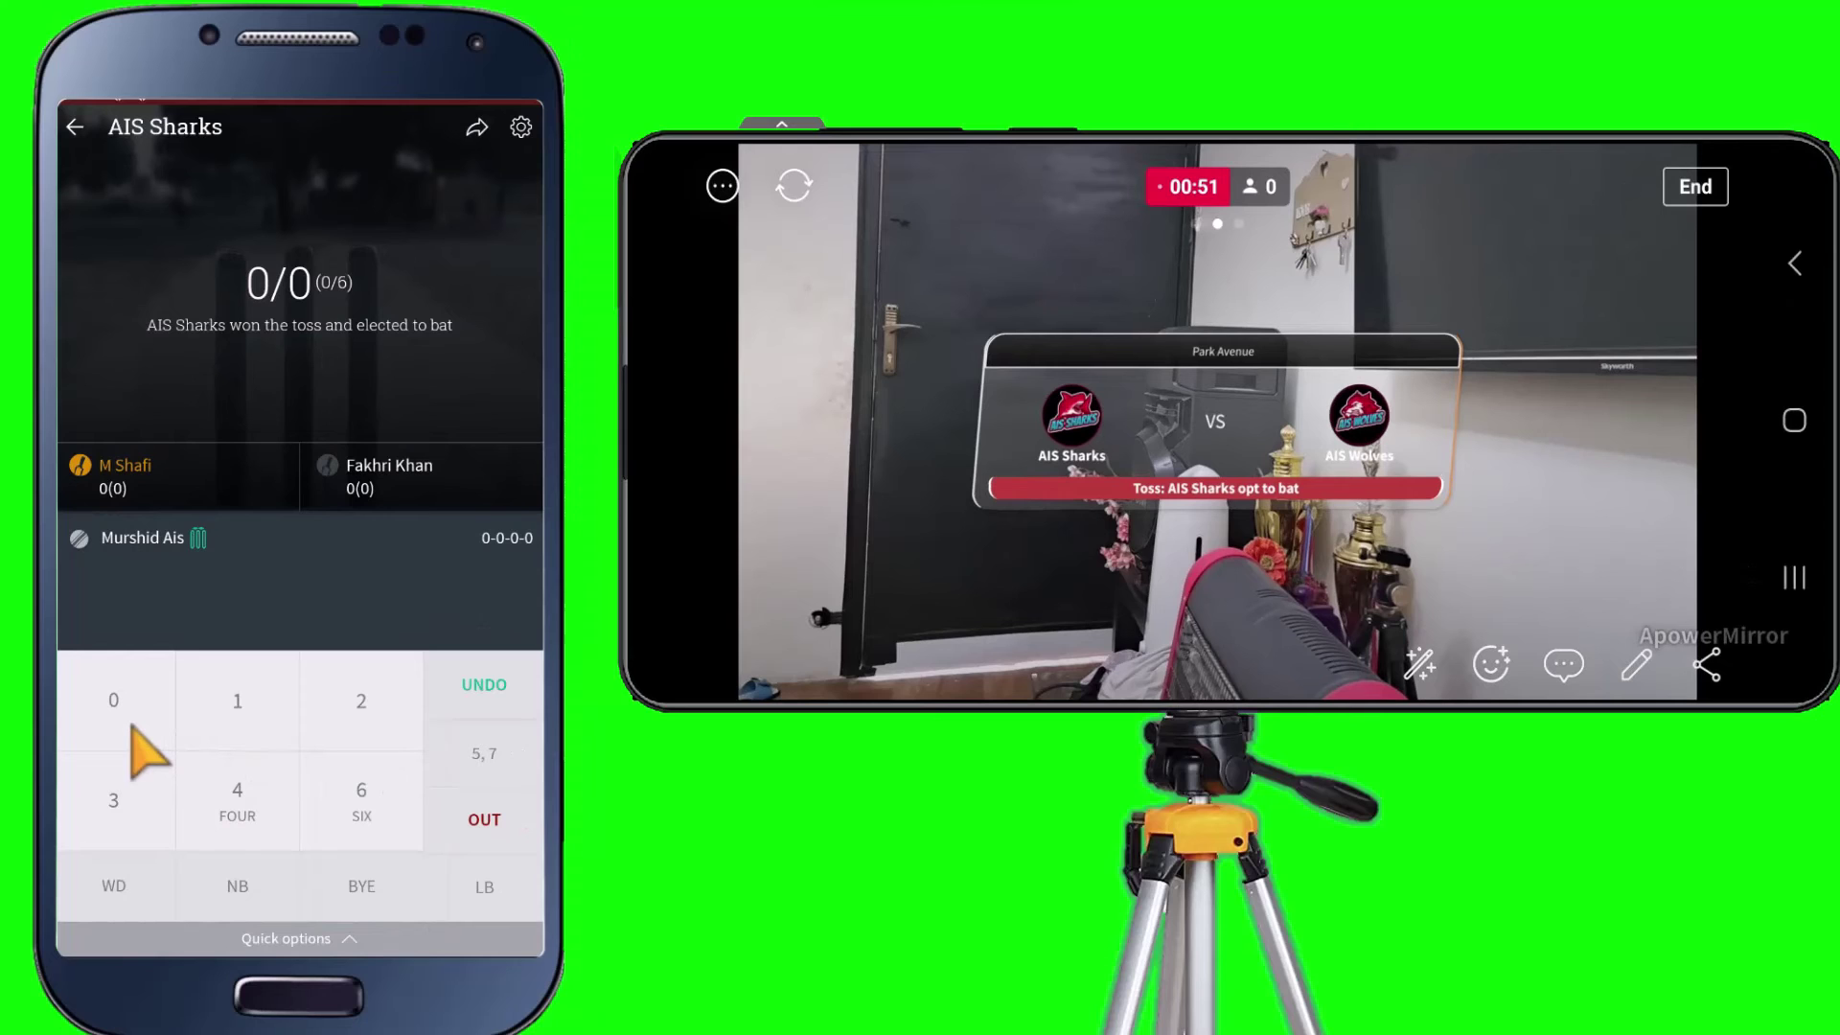
Score 0, 6, 4, 6 and 1 for M Shafi, marking each boundary toward Long On
left_click(132, 728)
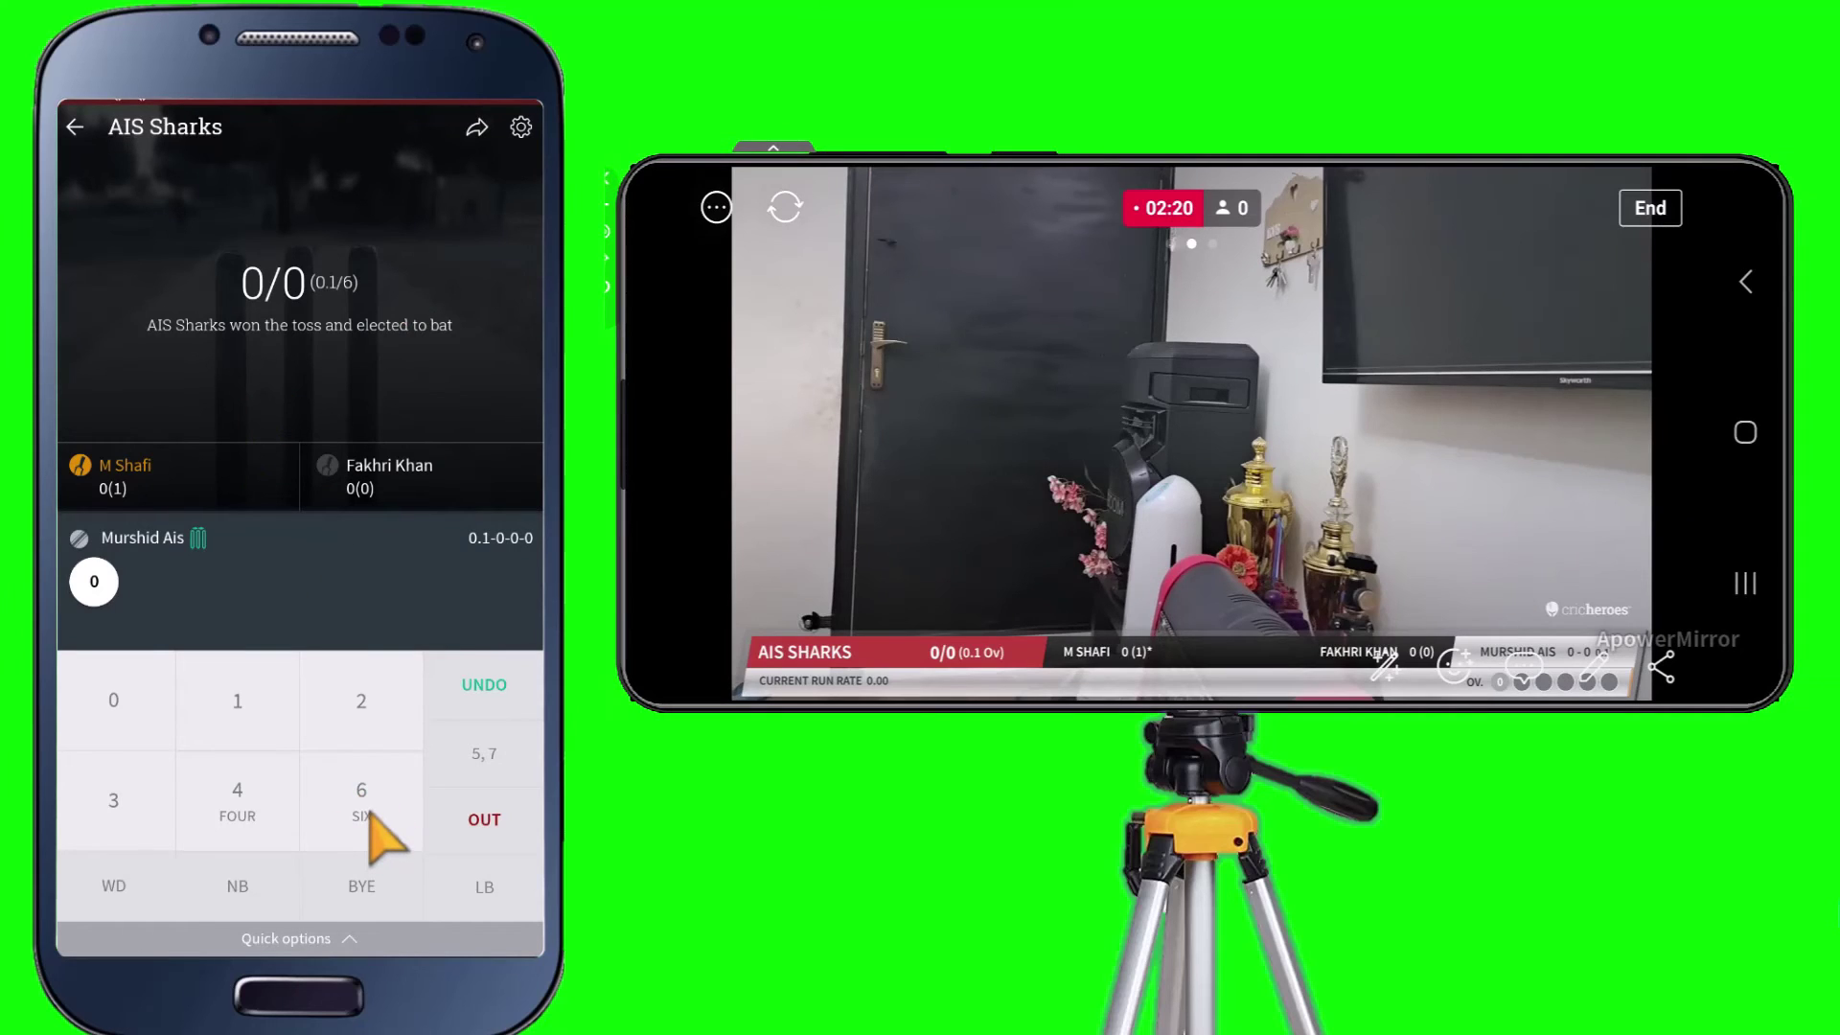
left_click(371, 807)
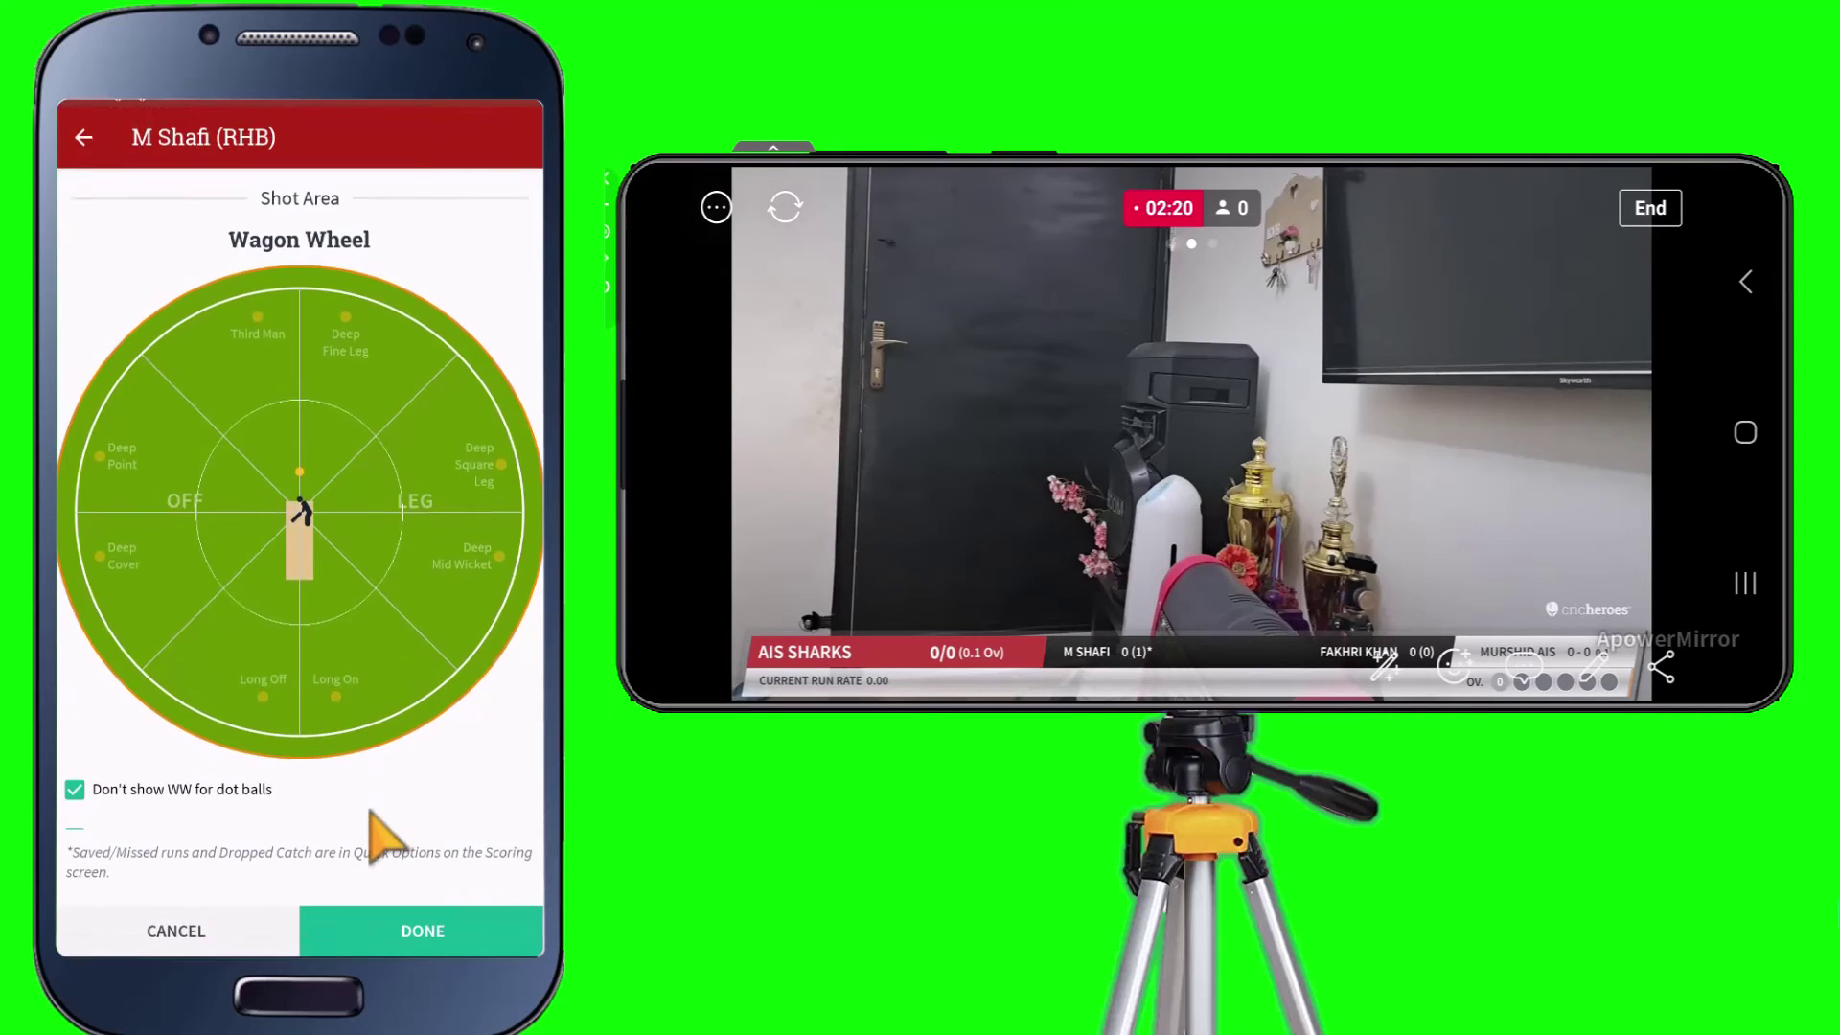
left_click(389, 702)
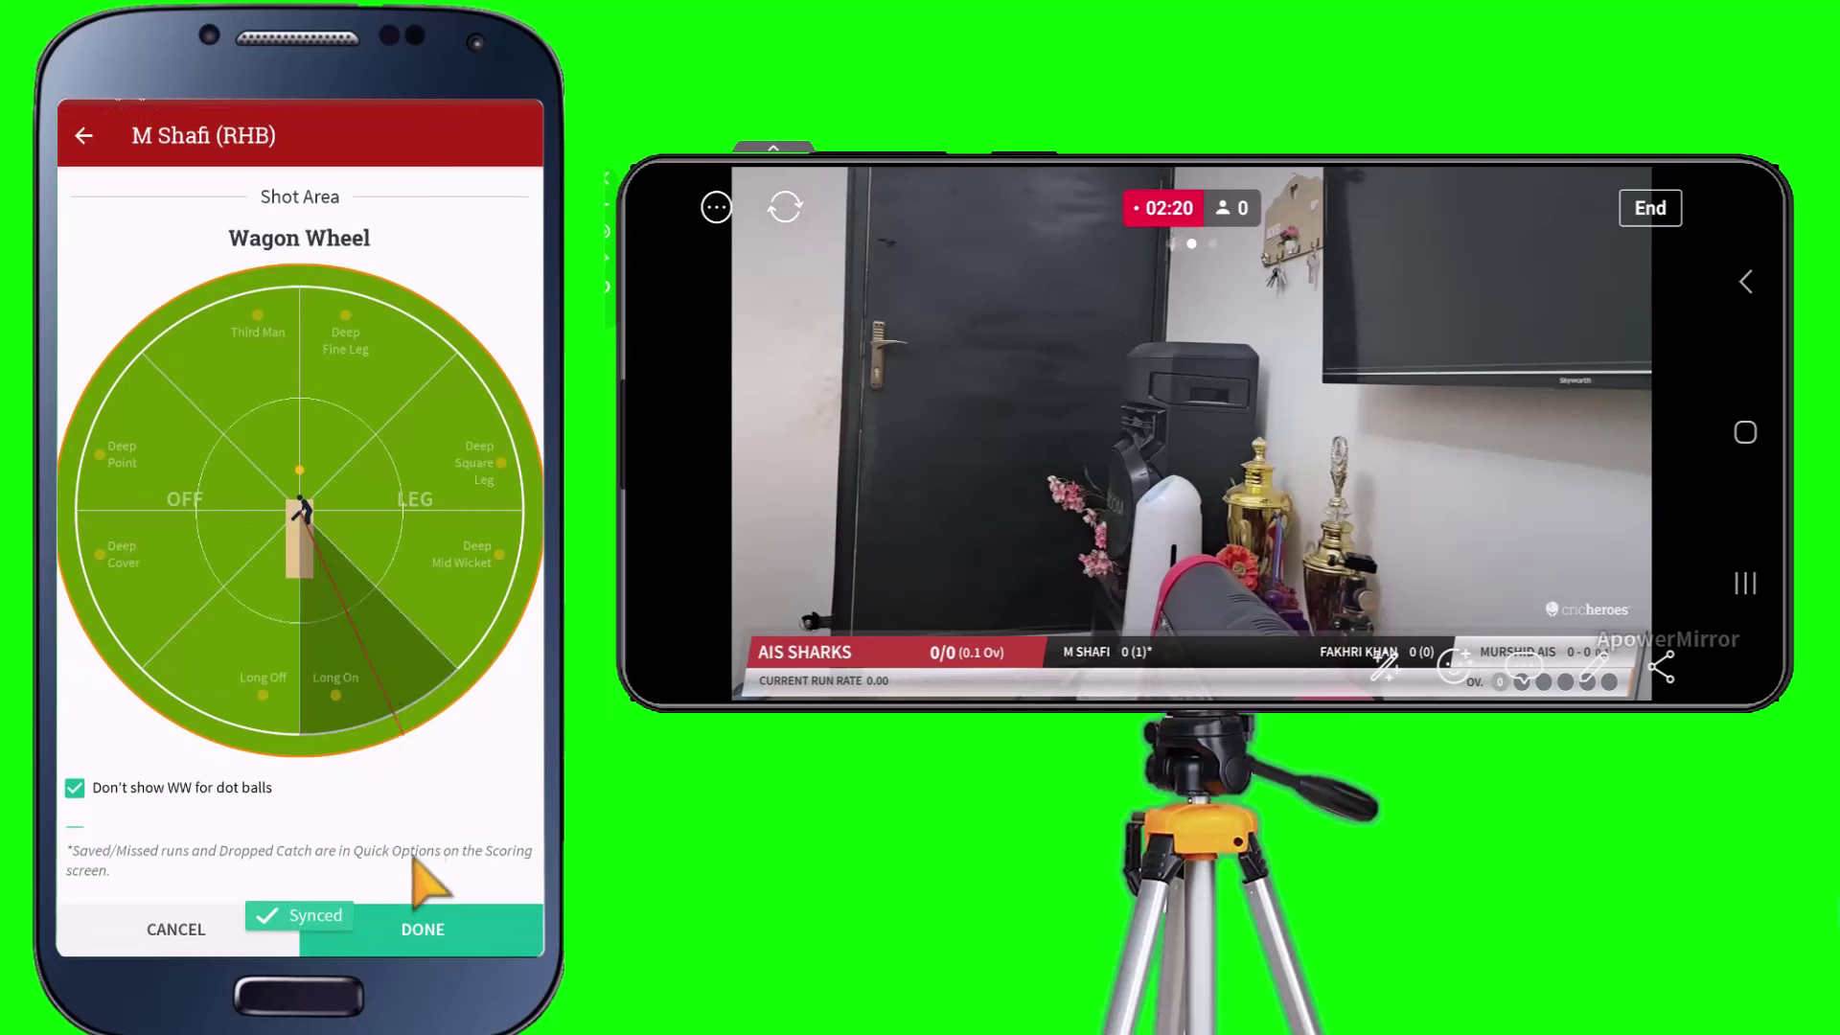
left_click(414, 931)
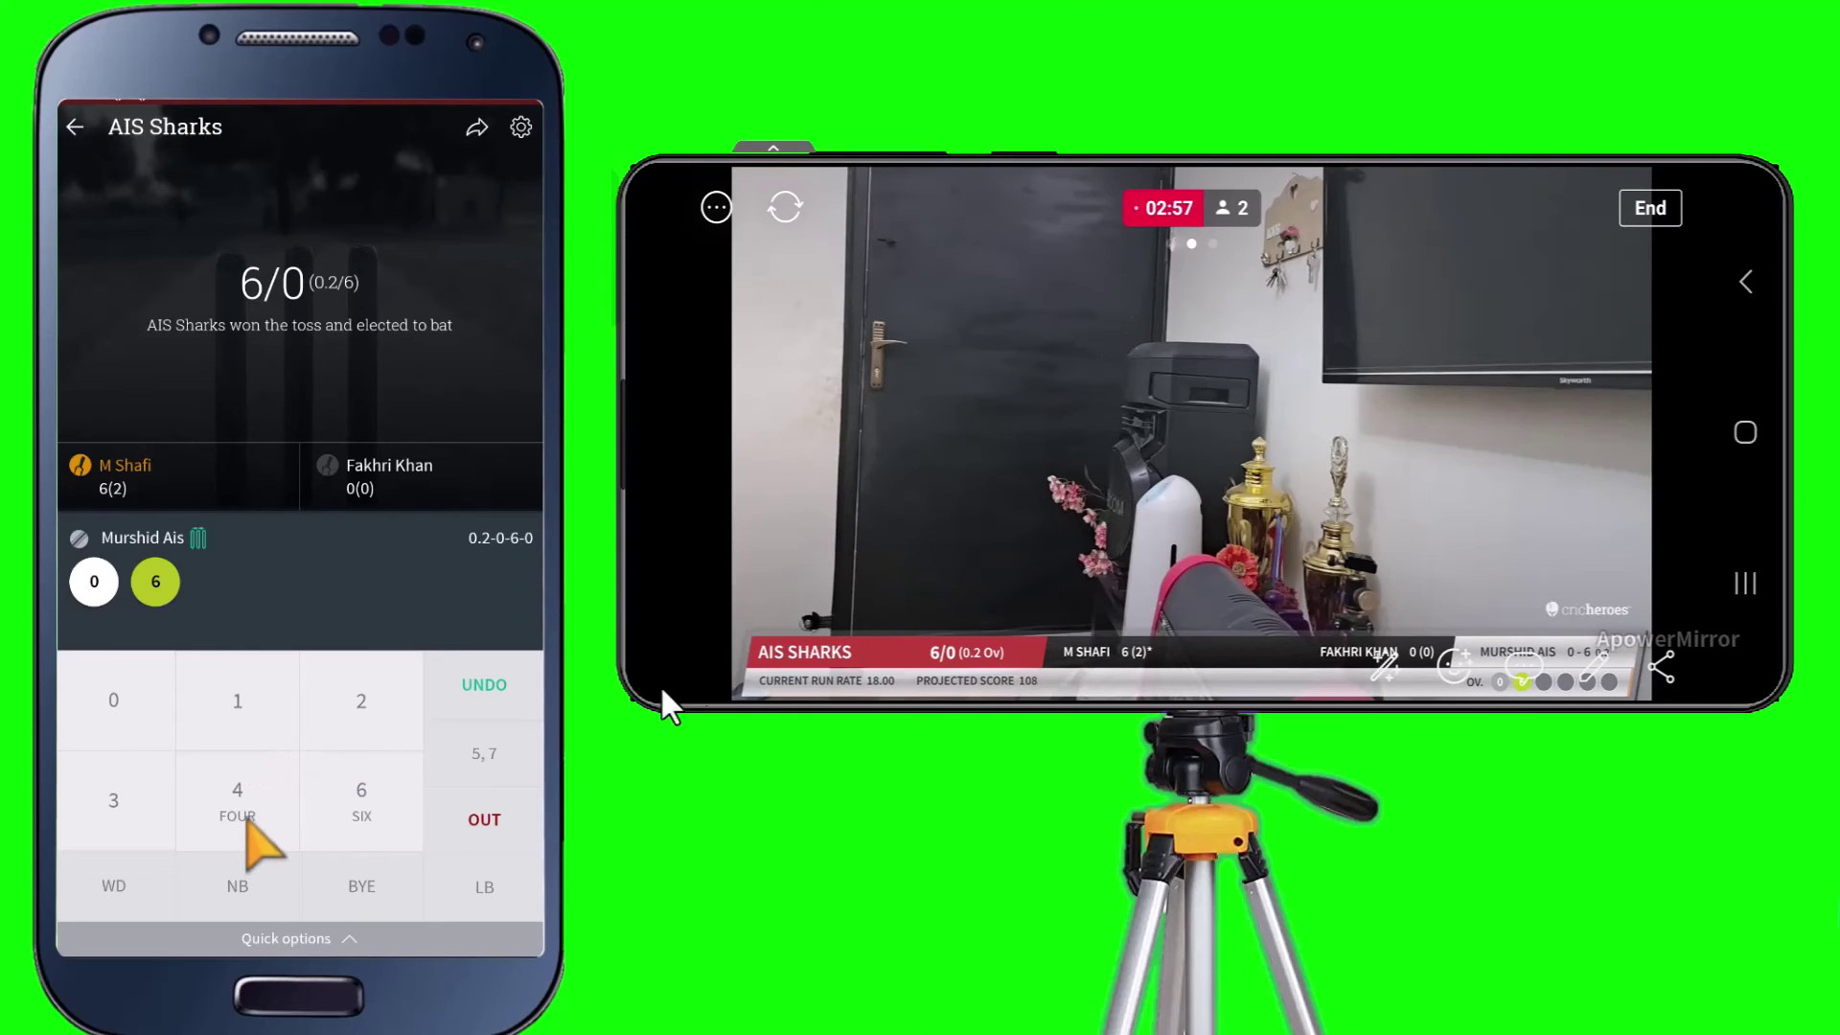
left_click(248, 824)
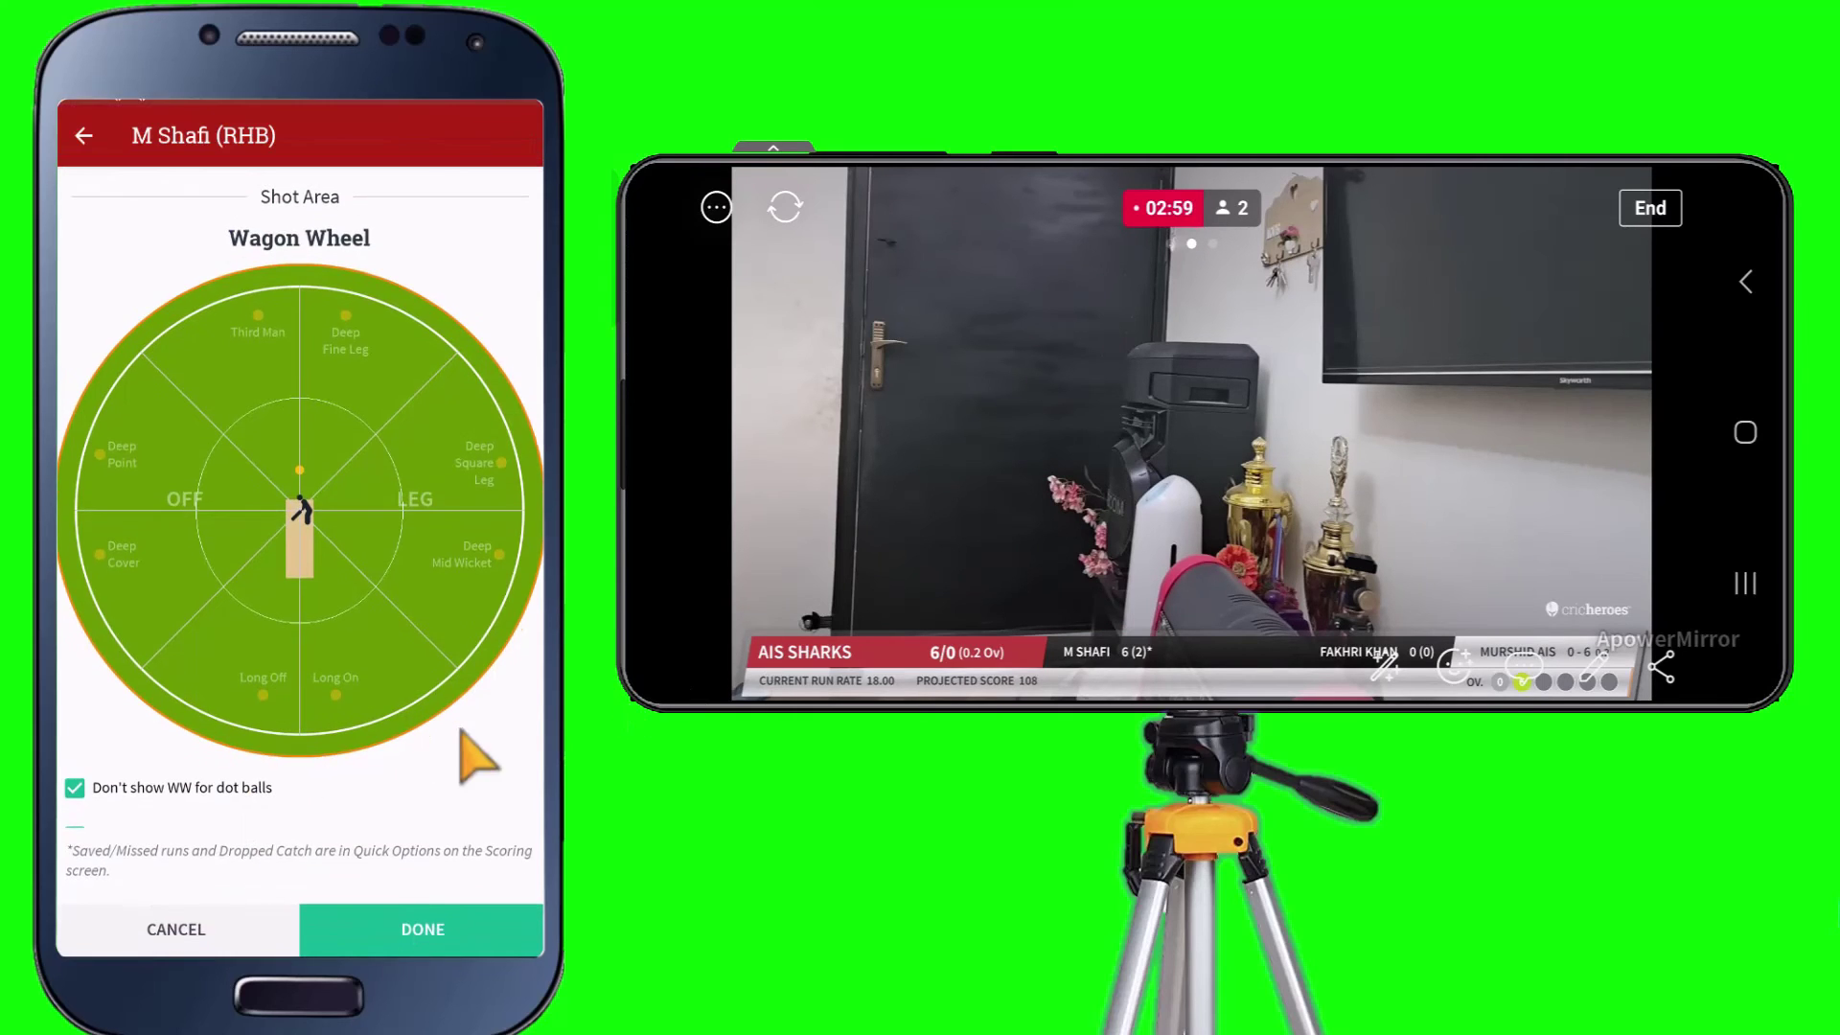
left_click(352, 728)
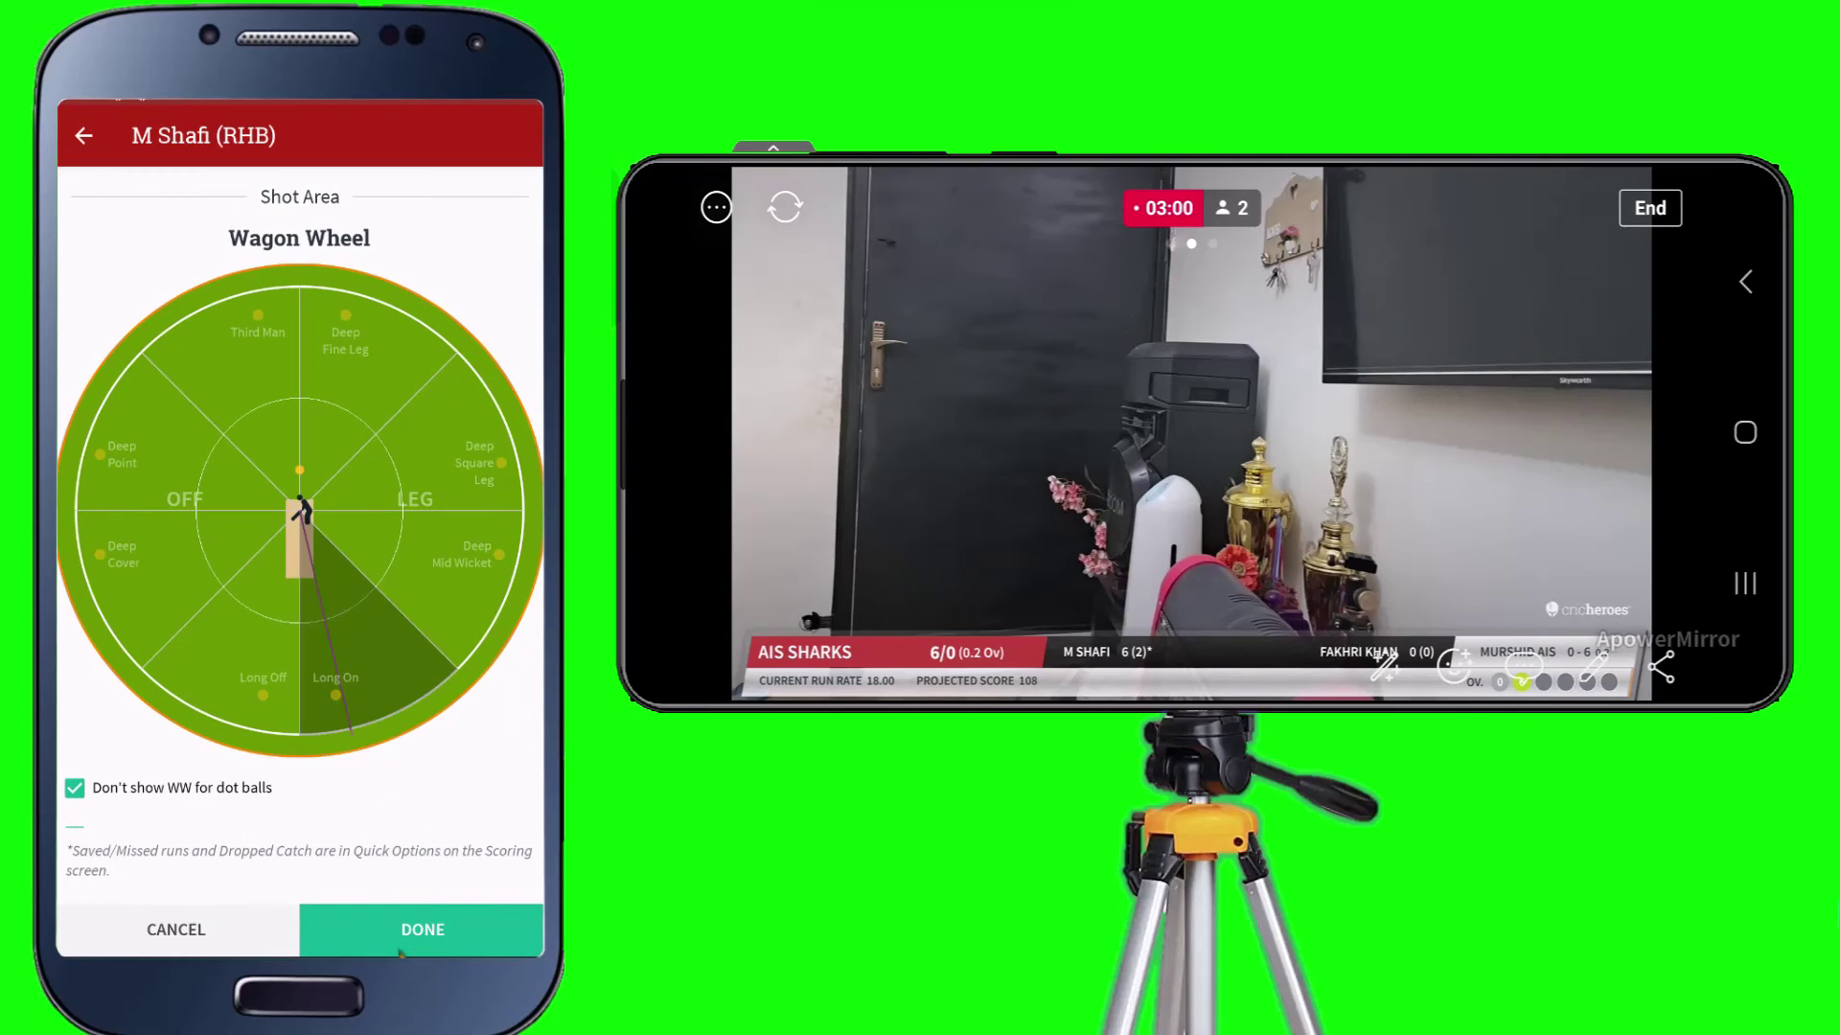
left_click(414, 943)
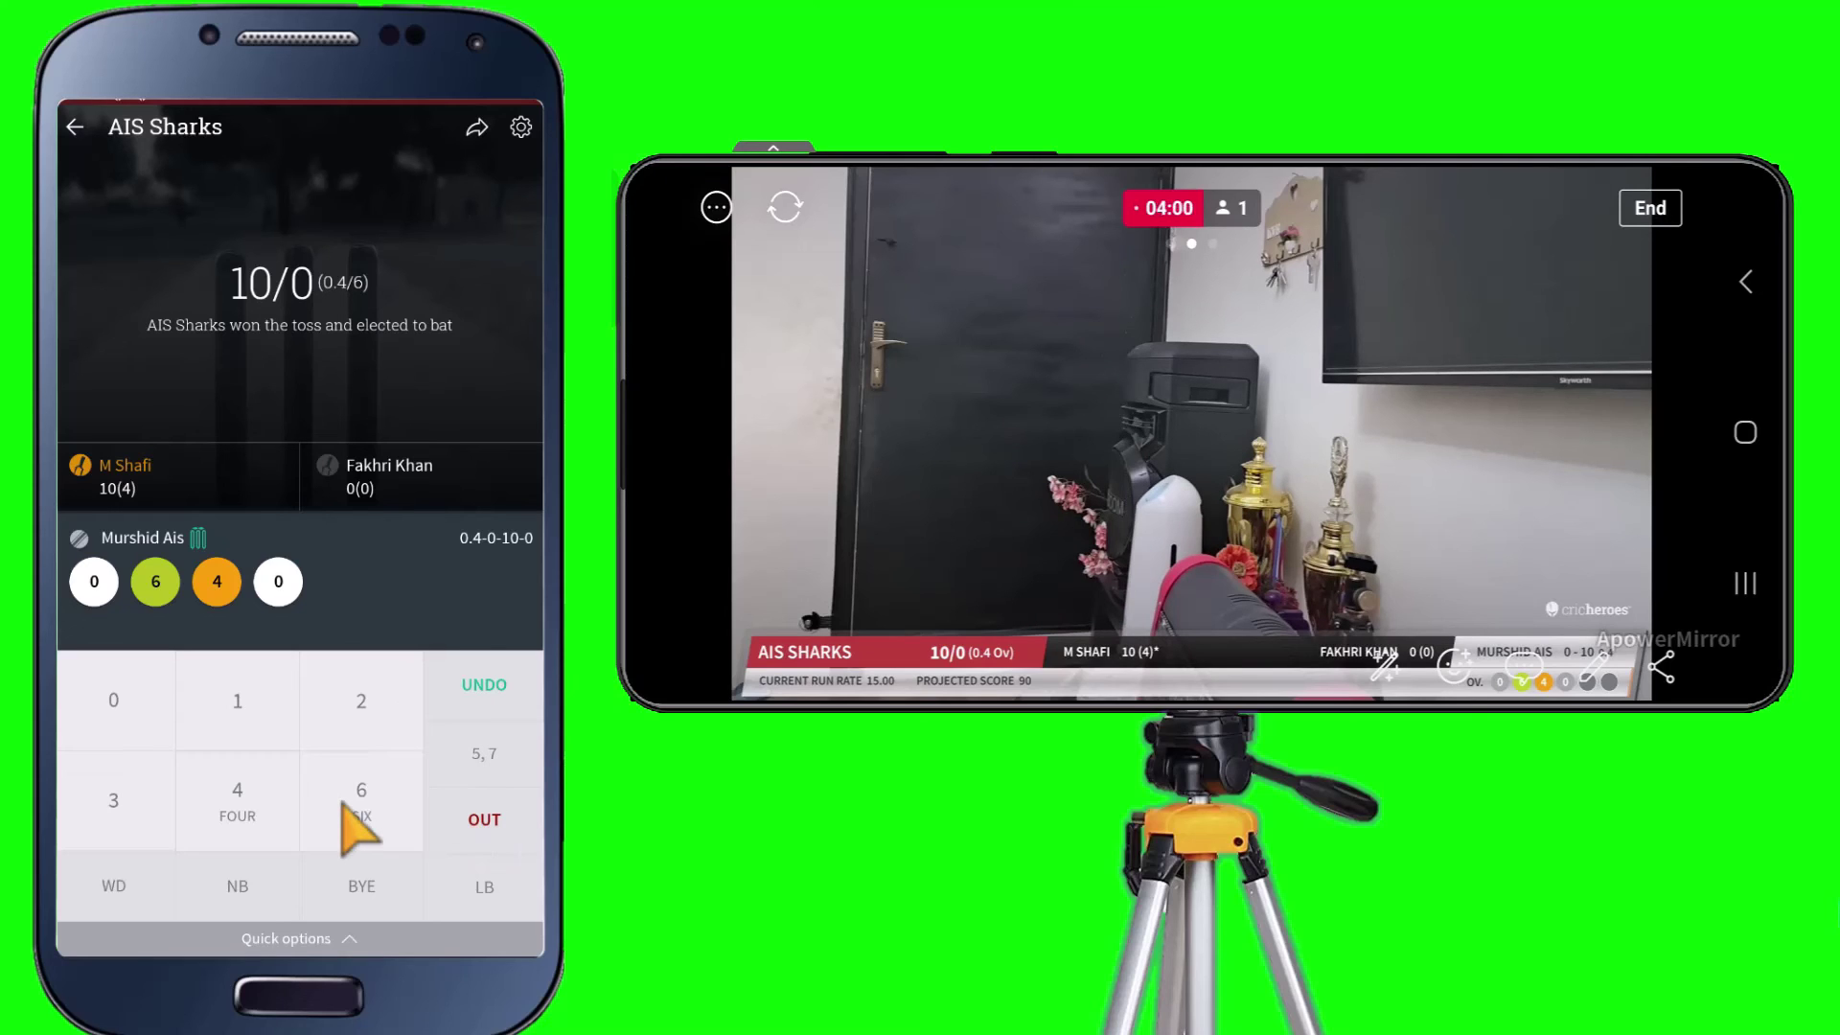
left_click(345, 807)
left_click(379, 733)
left_click(412, 922)
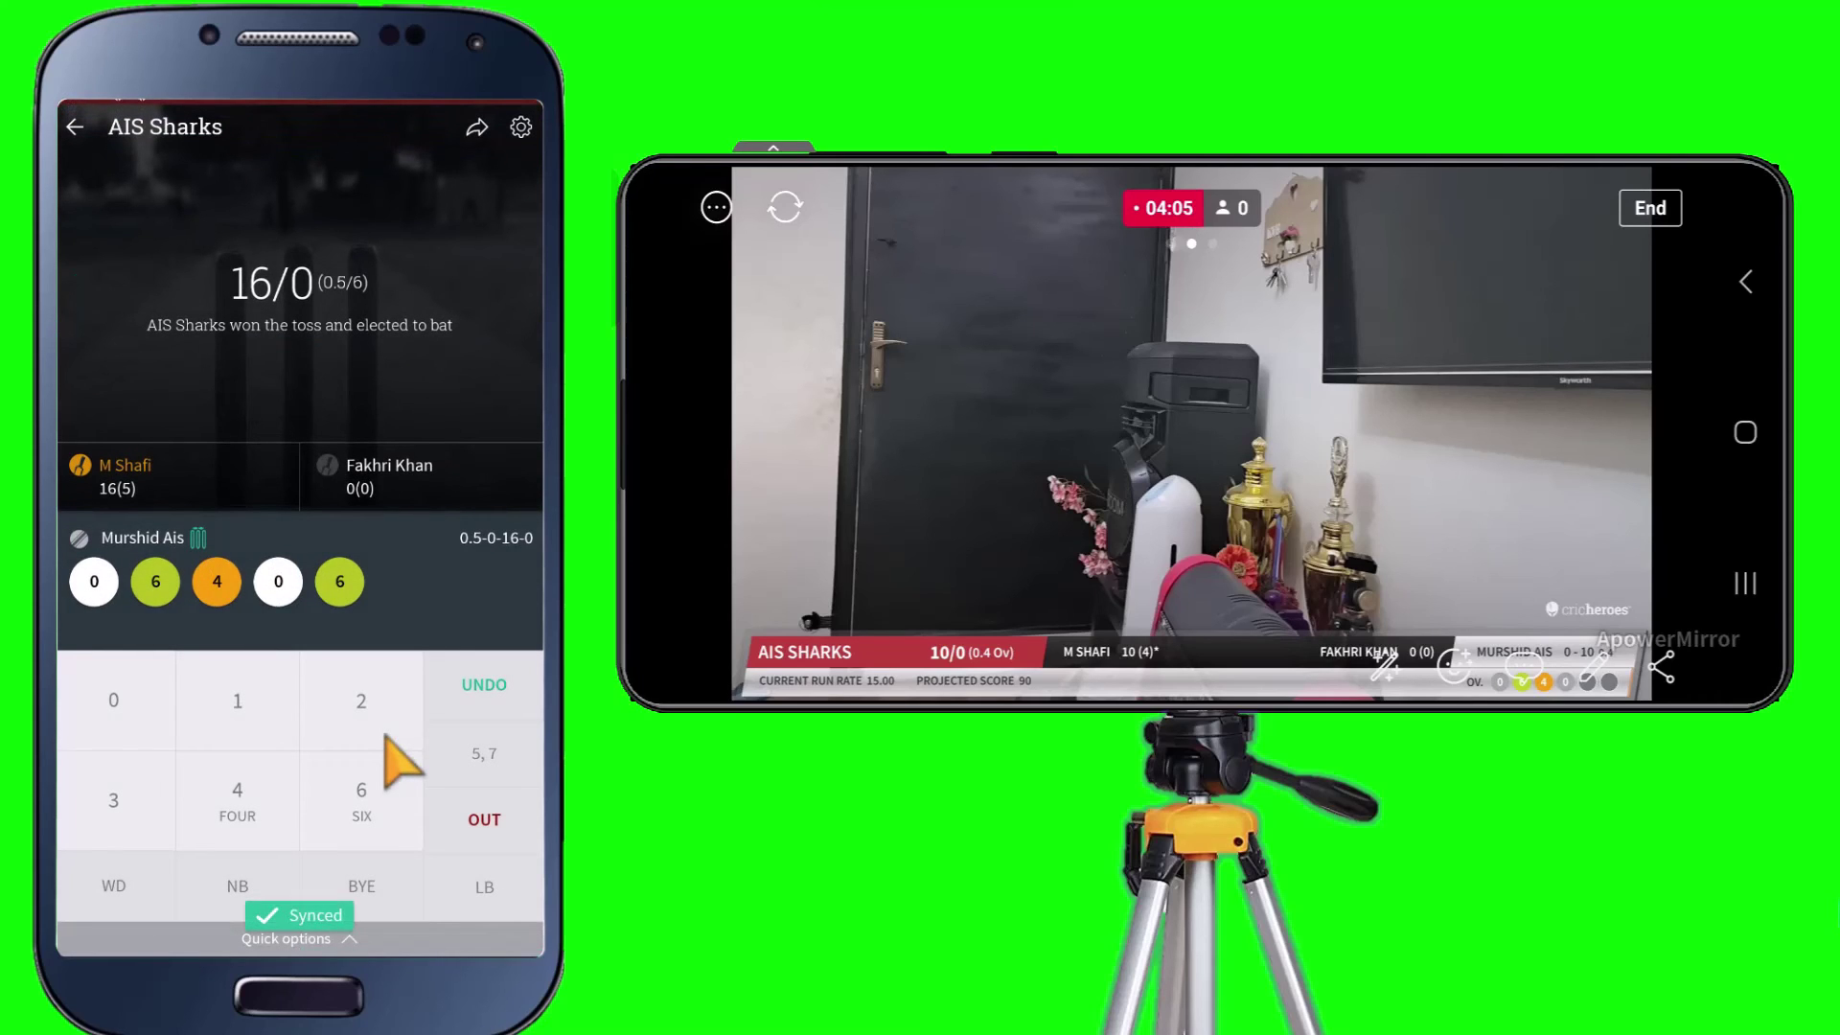
left_click(265, 736)
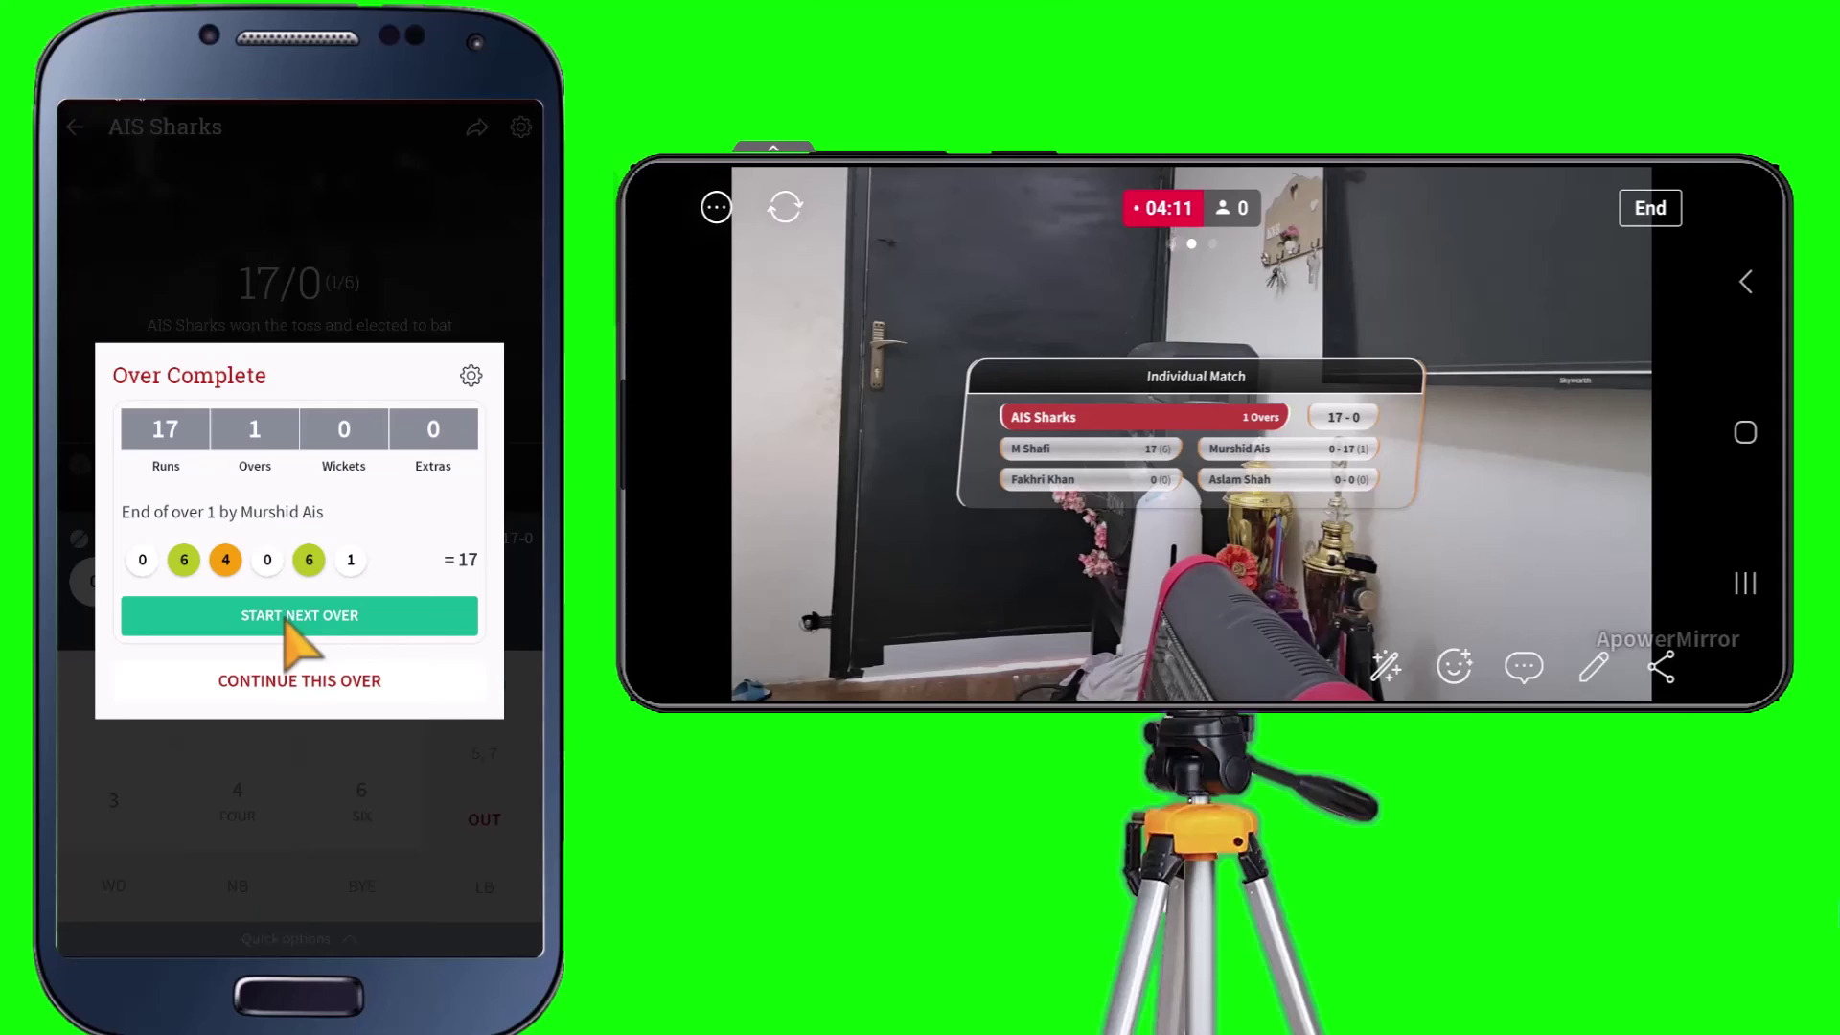
left_click(285, 620)
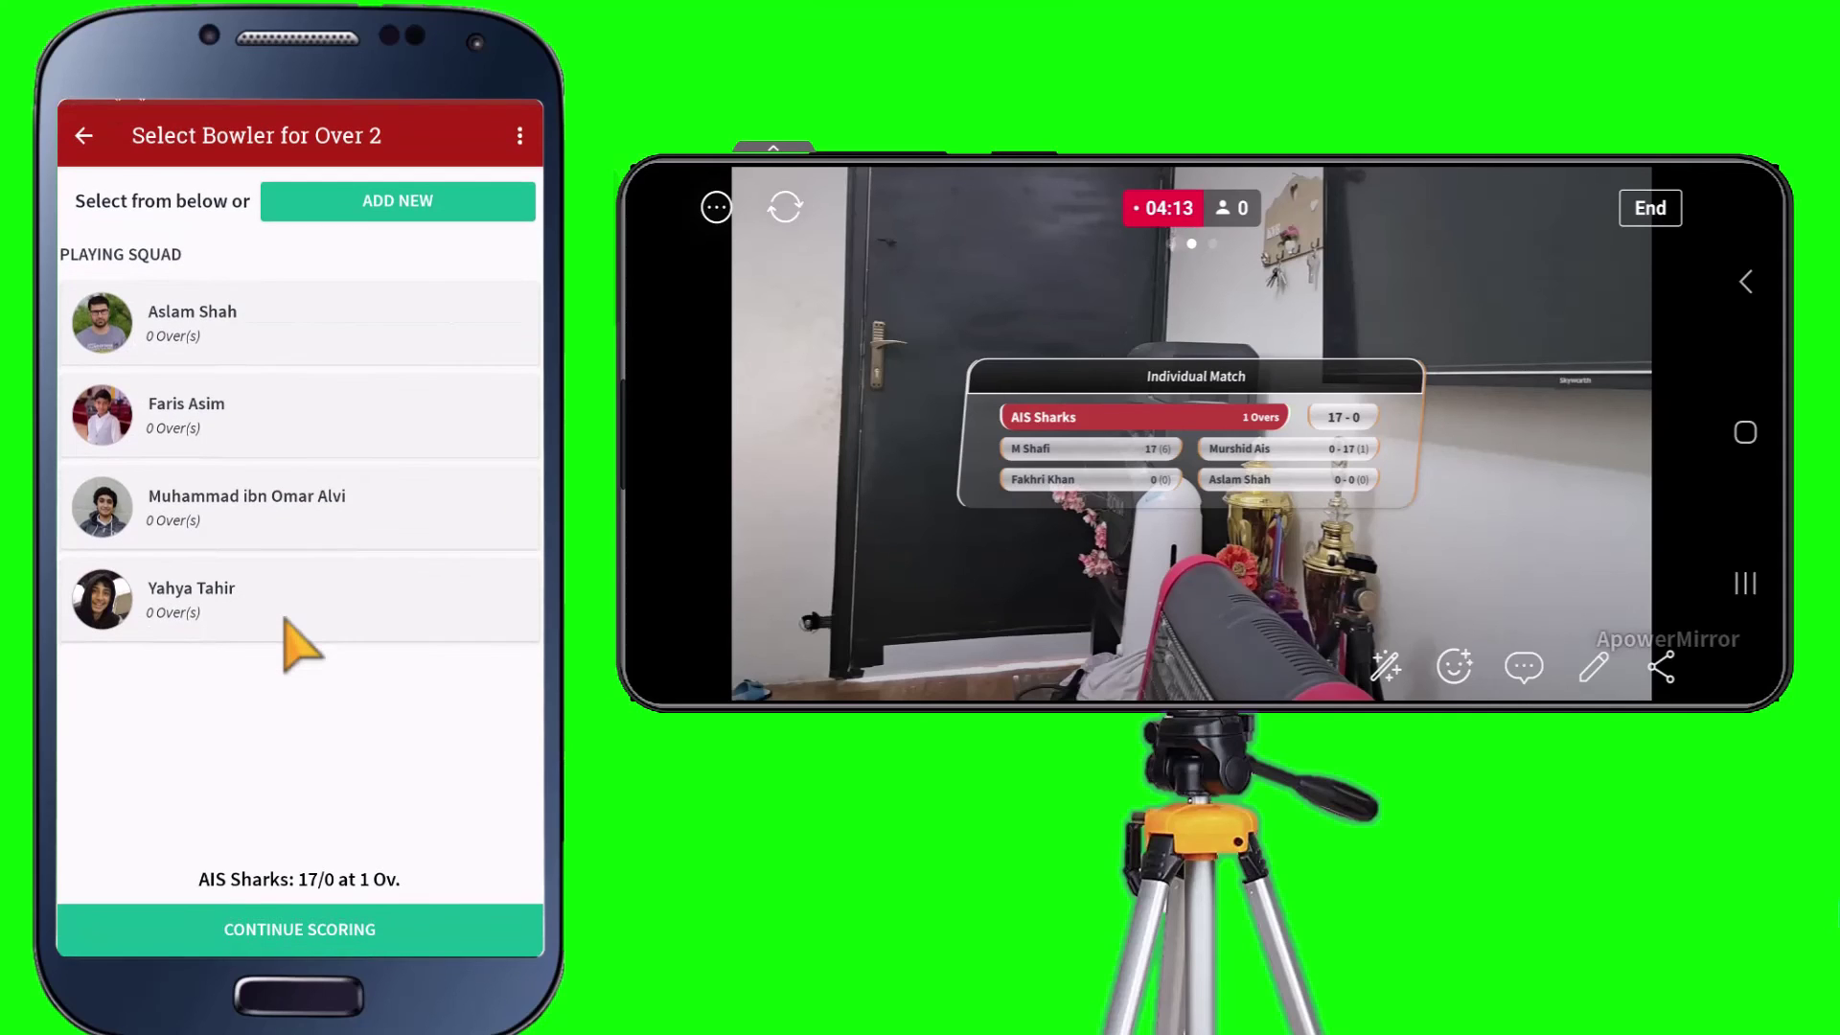
left_click(278, 441)
left_click(297, 362)
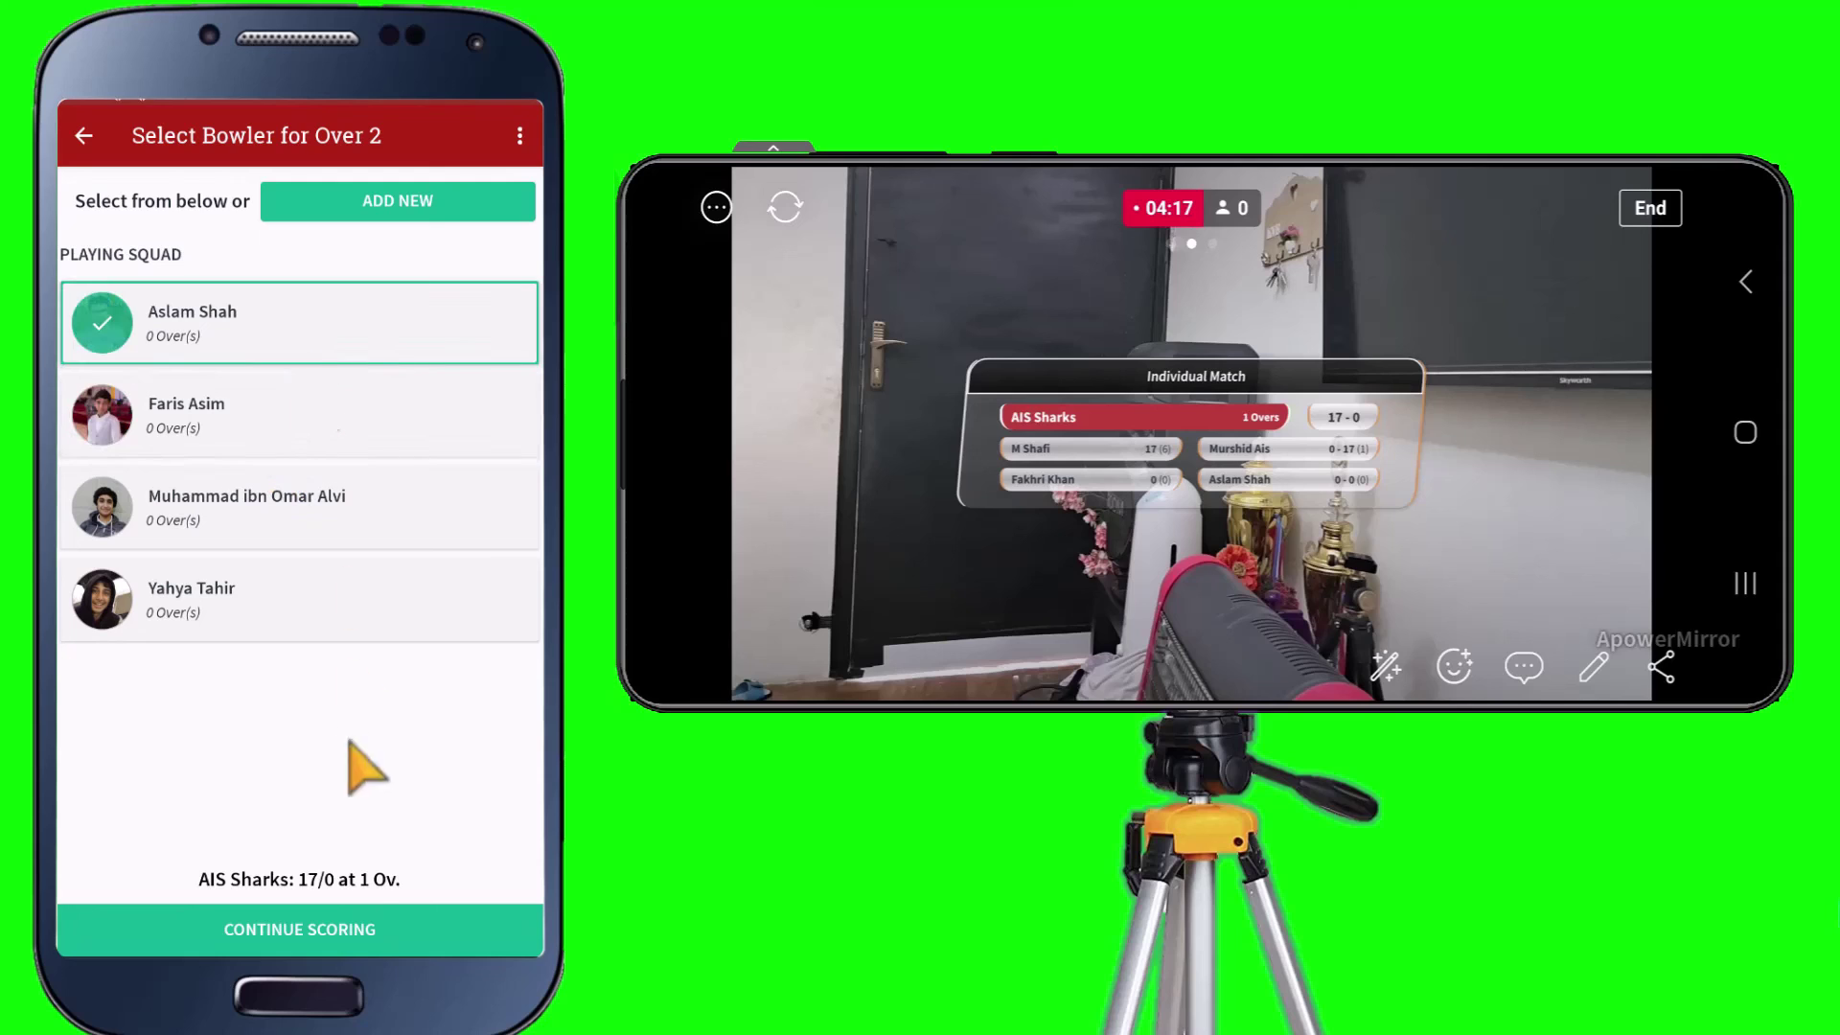
left_click(374, 929)
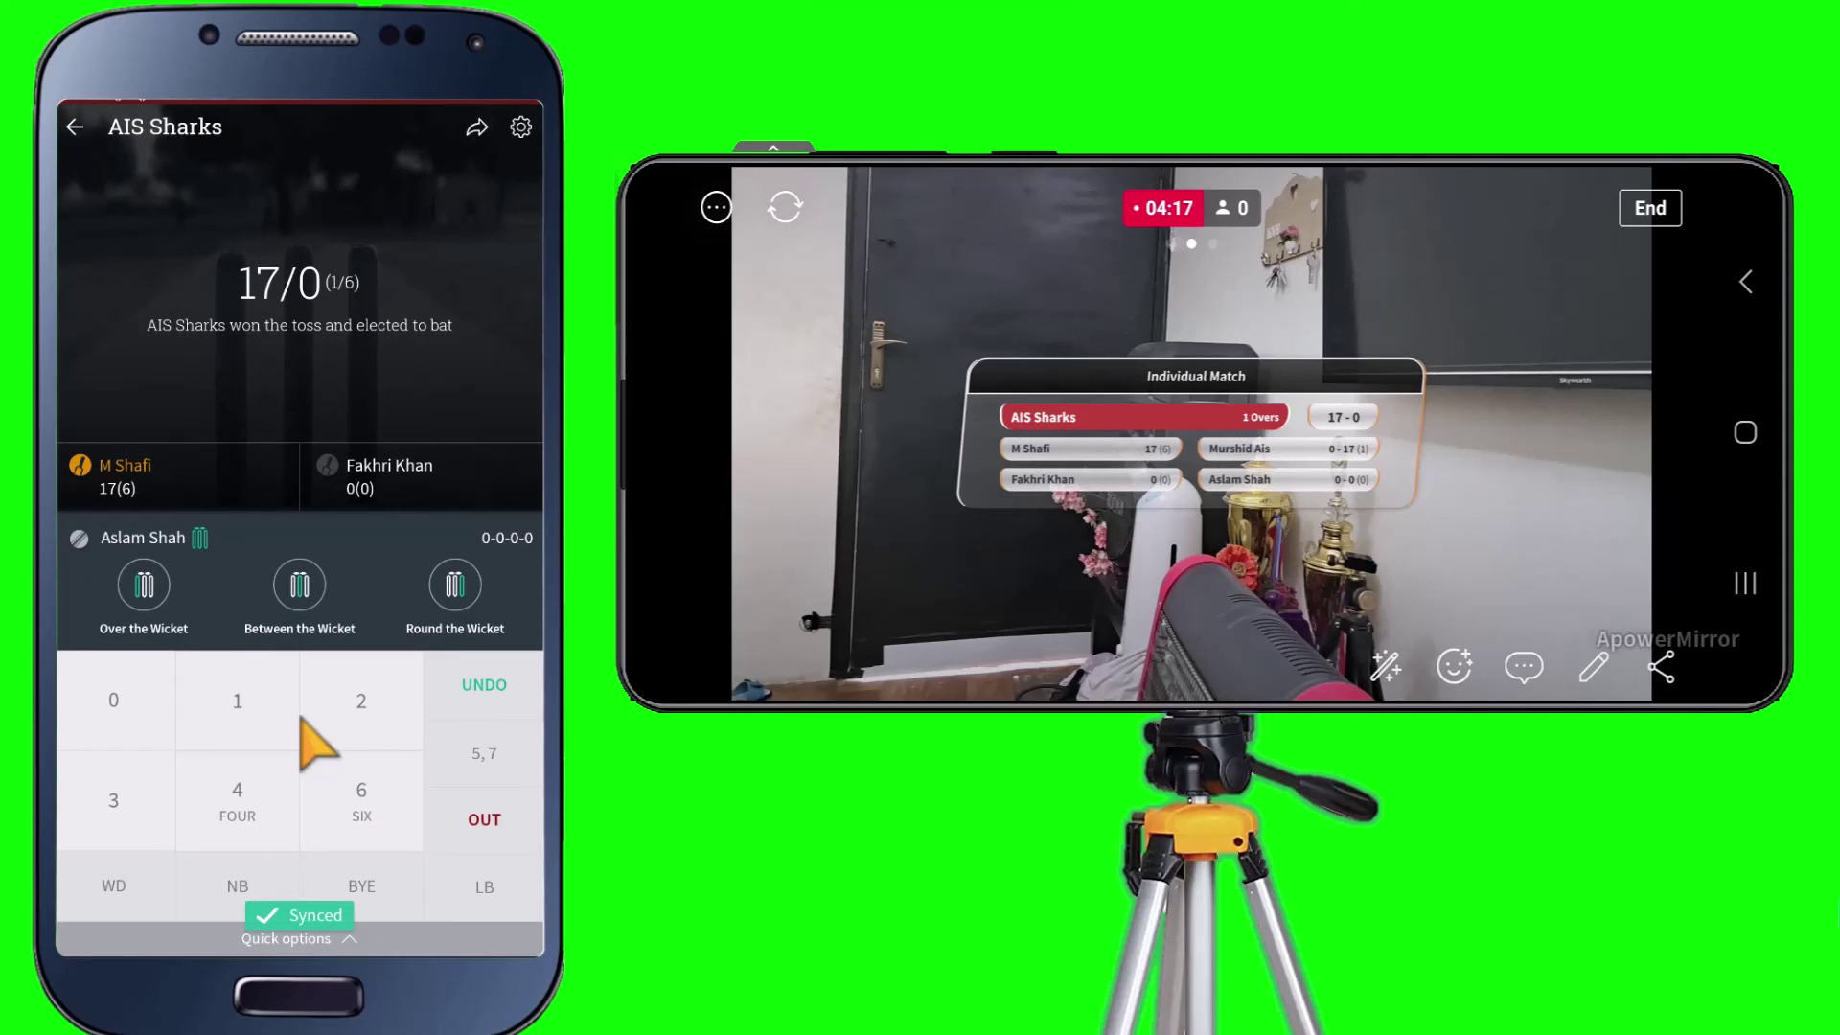
left_click(113, 709)
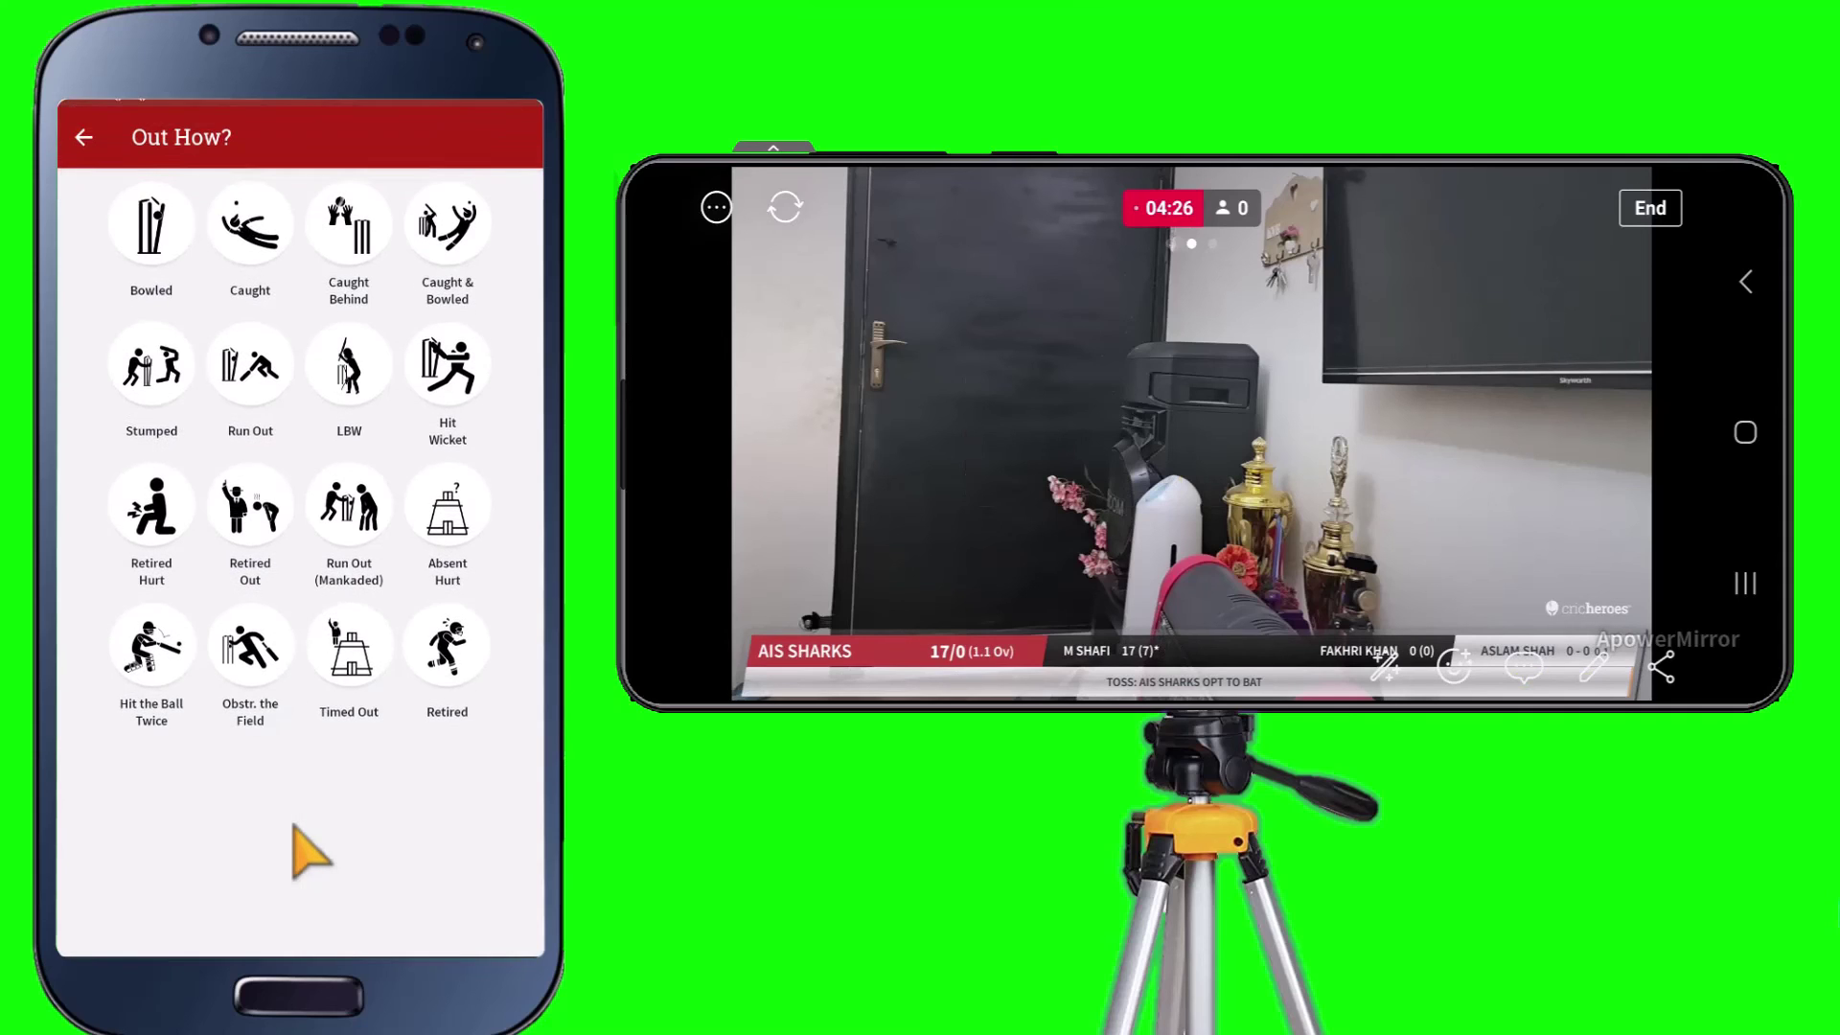
left_click(151, 275)
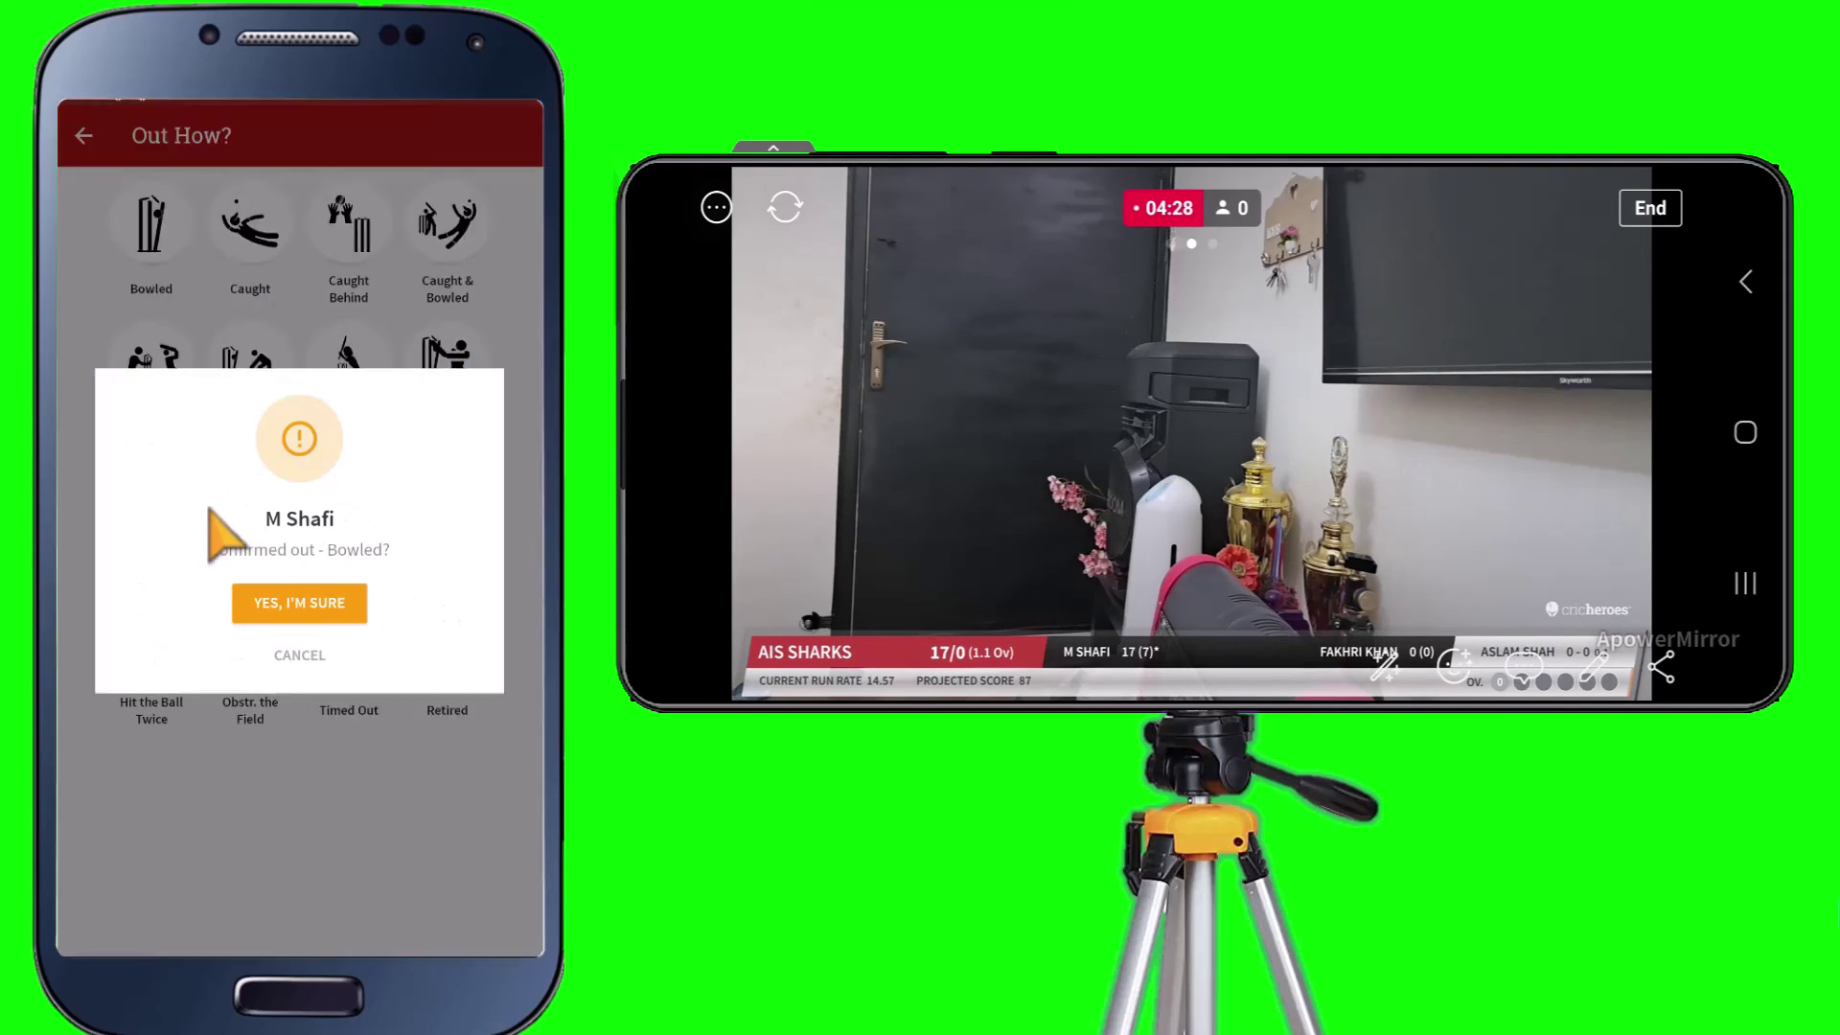
left_click(294, 611)
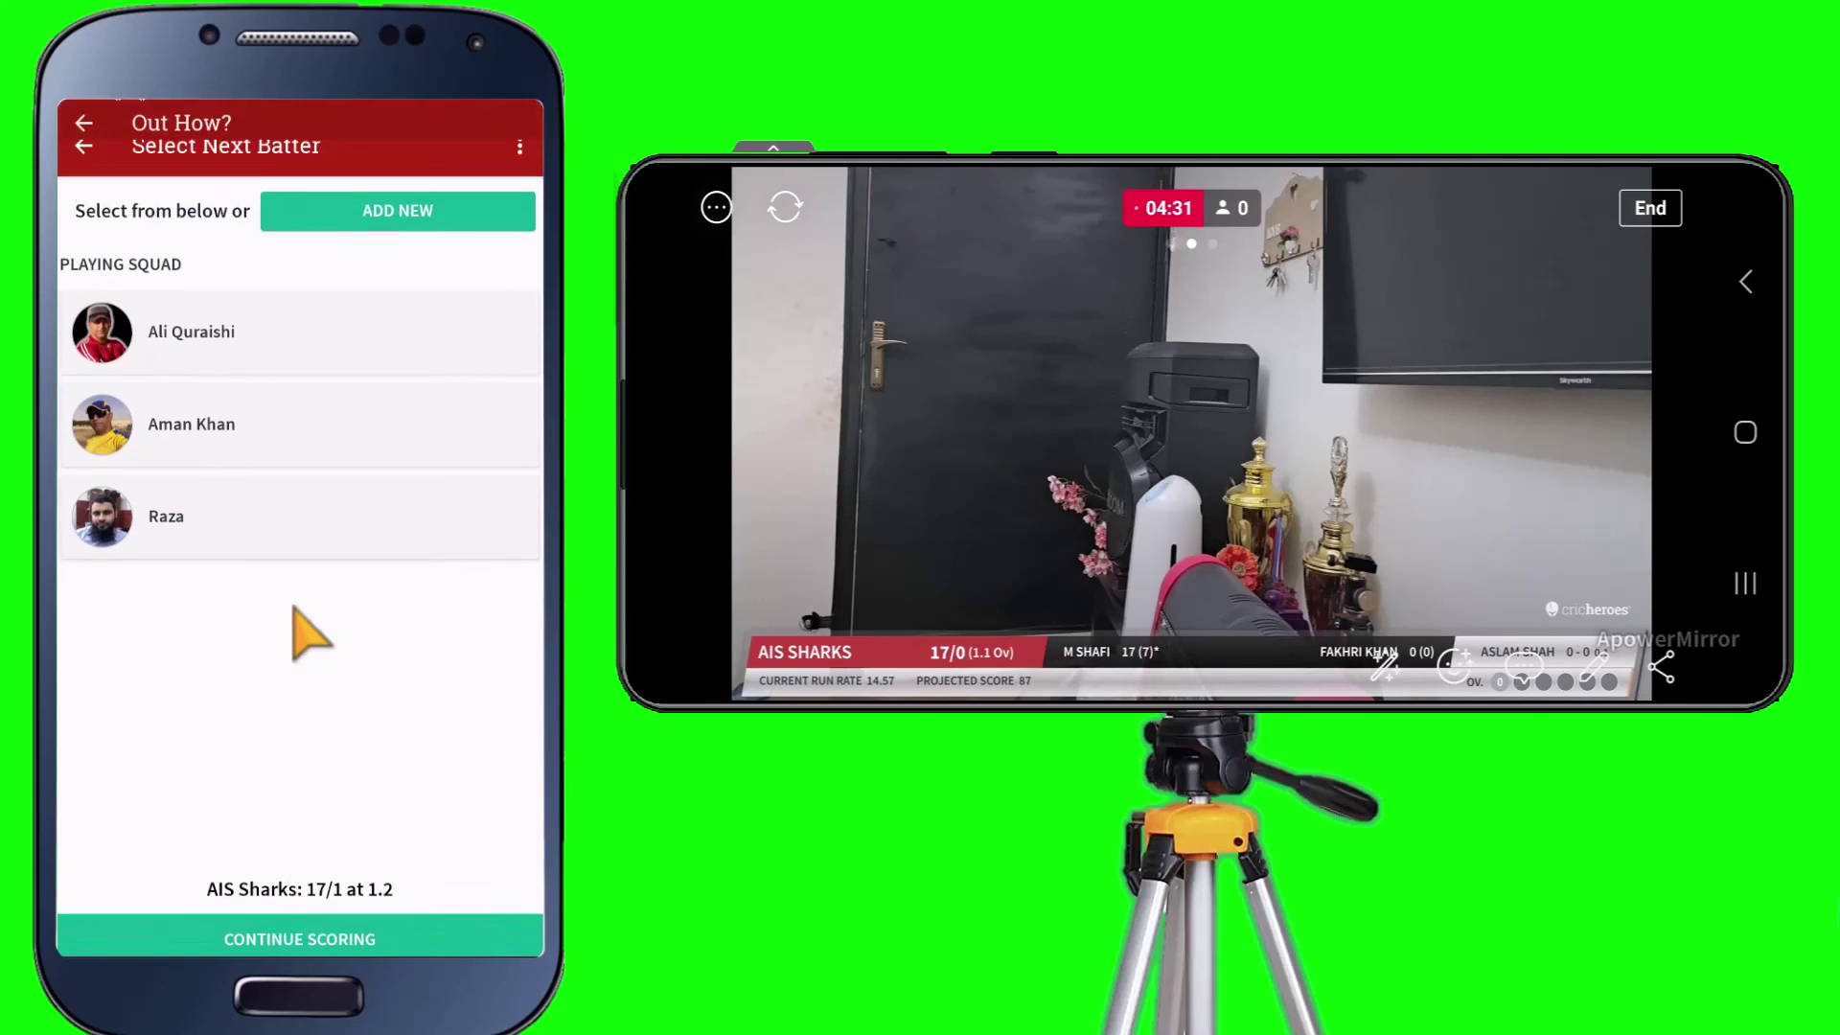
left_click(234, 418)
left_click(366, 937)
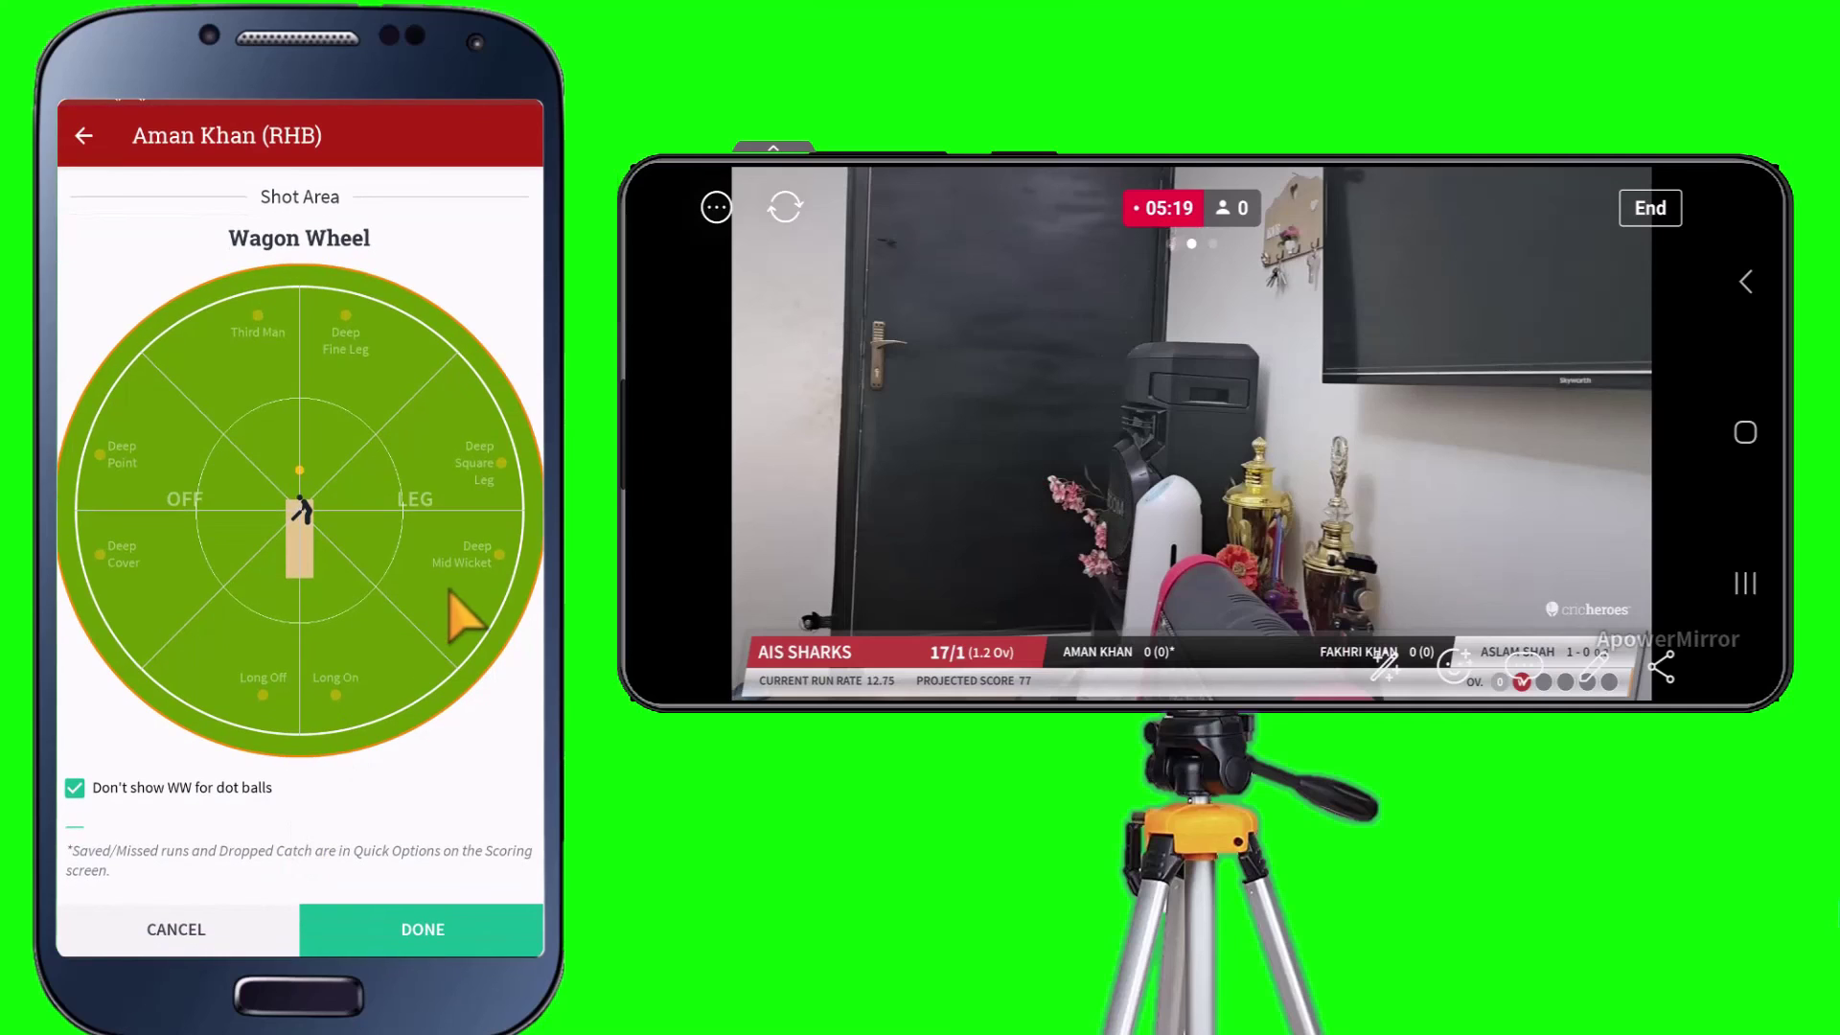
left_click(452, 600)
left_click(388, 925)
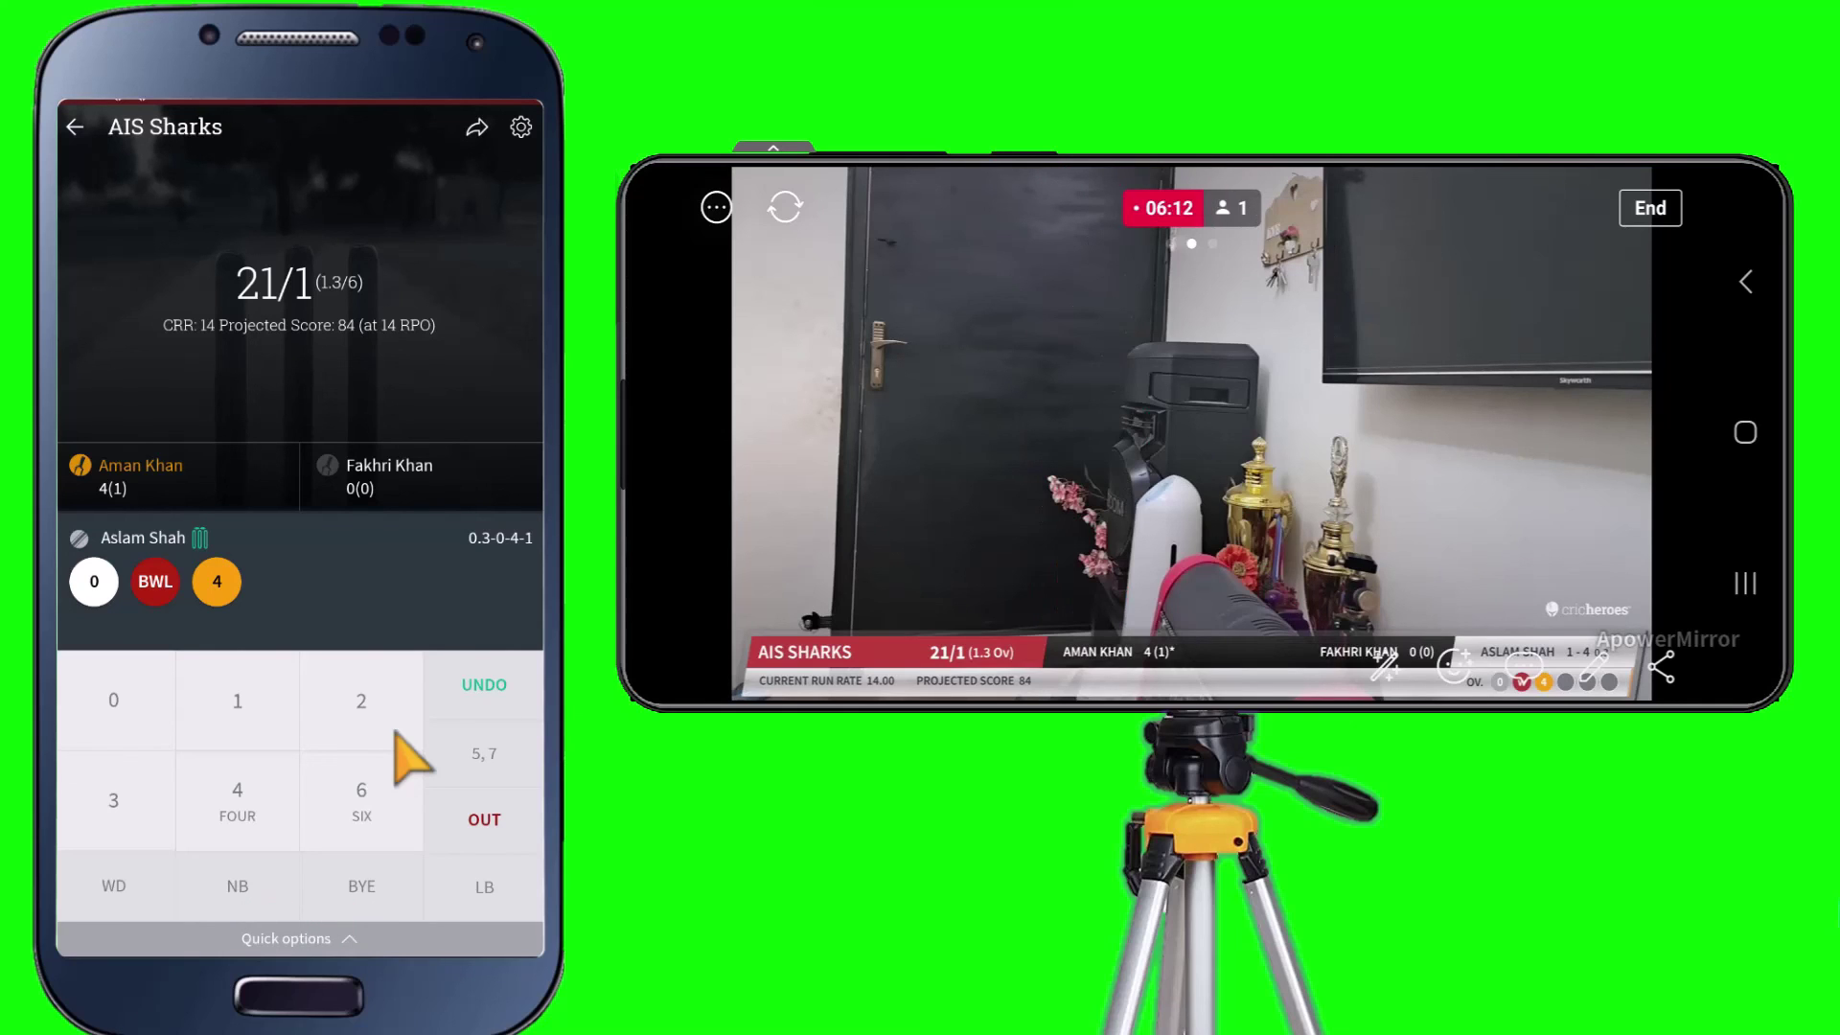
left_click(367, 815)
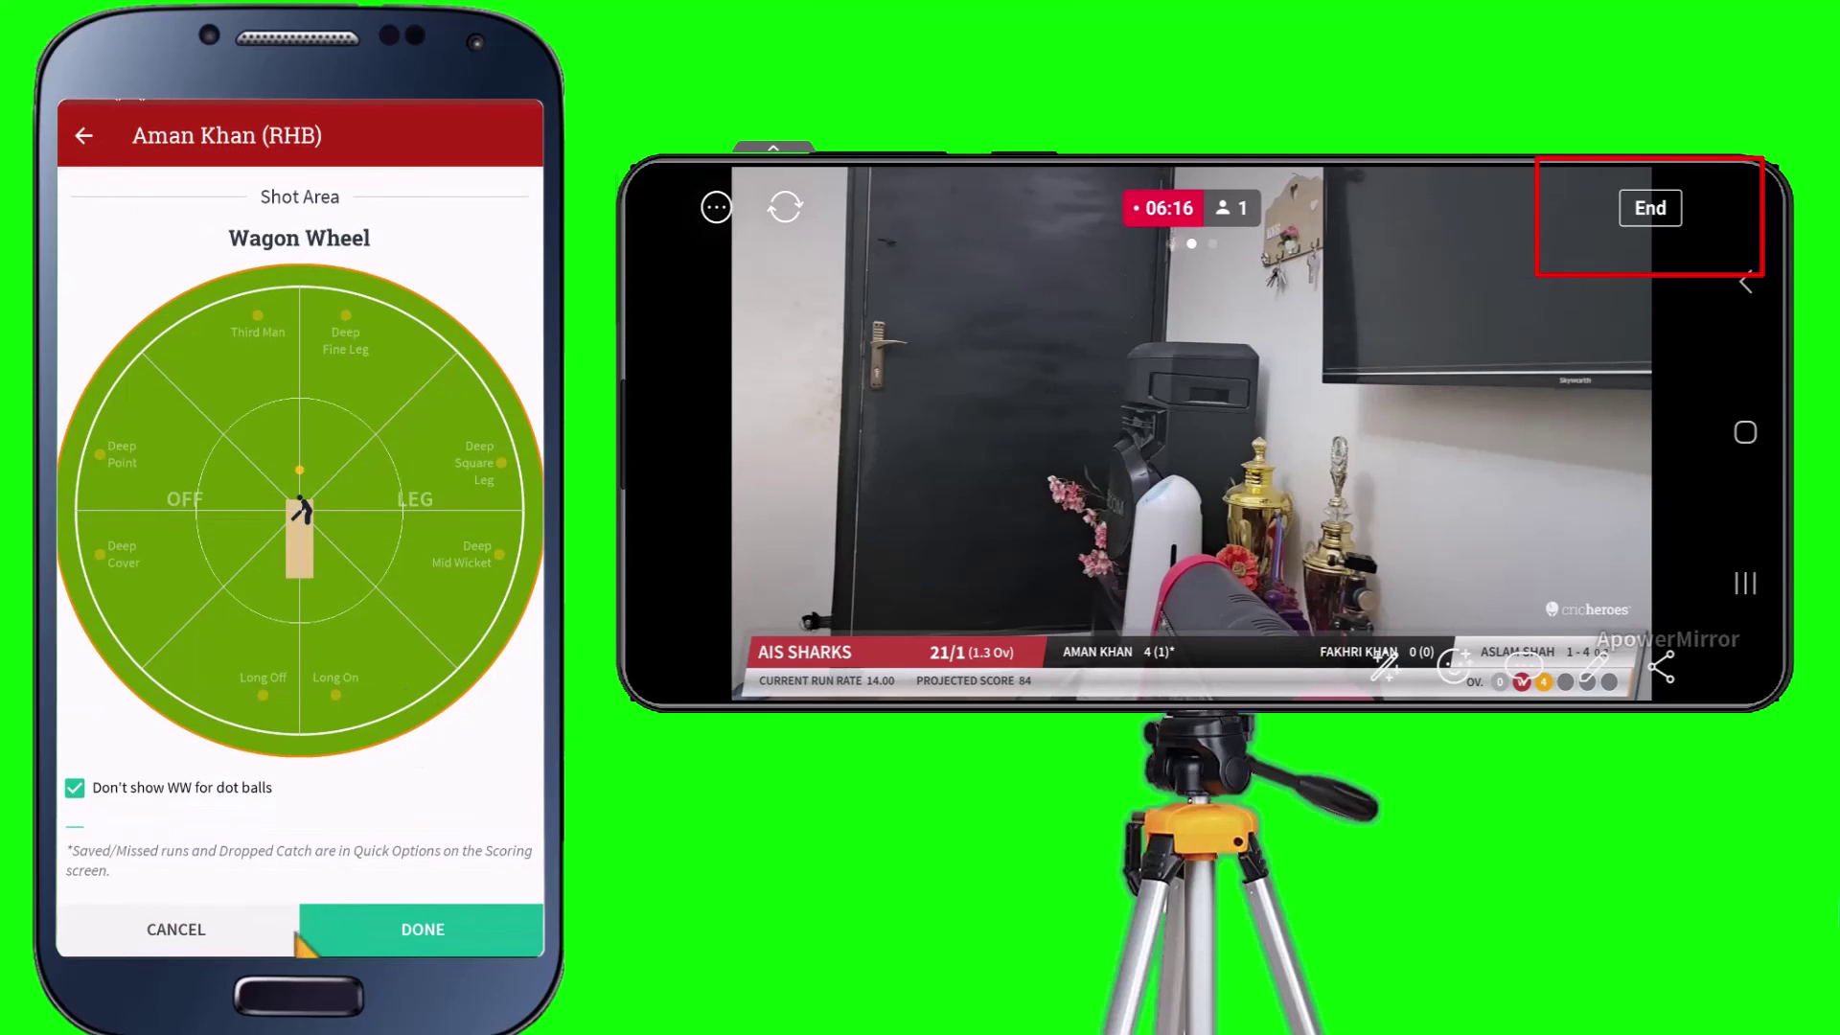